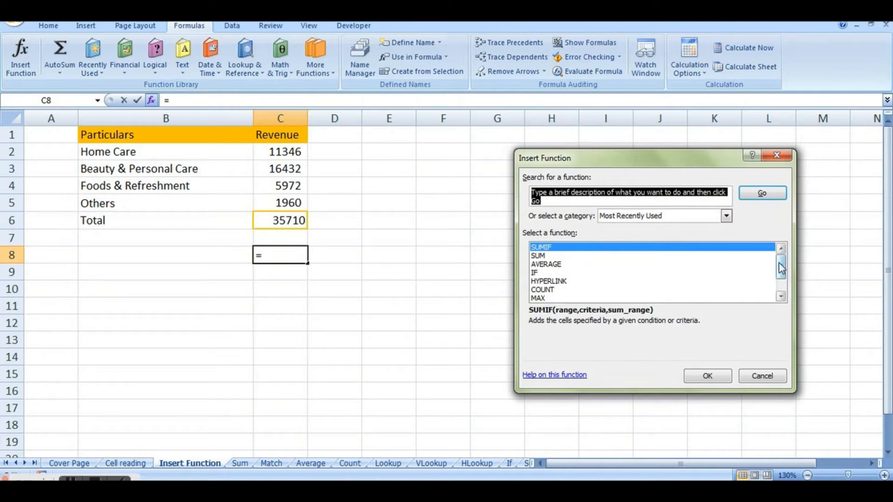
Review the recently used functions and the available function categories in the Insert Function dialog, keeping Most Recently Used selected.
{"action": "scroll", "coordinate": [785, 277], "scroll_direction": "down", "scroll_amount": 1}
{"action": "left_click_drag", "start_coordinate": [783, 284], "coordinate": [784, 263]}
{"action": "scroll", "coordinate": [785, 274], "scroll_direction": "down", "scroll_amount": 1}
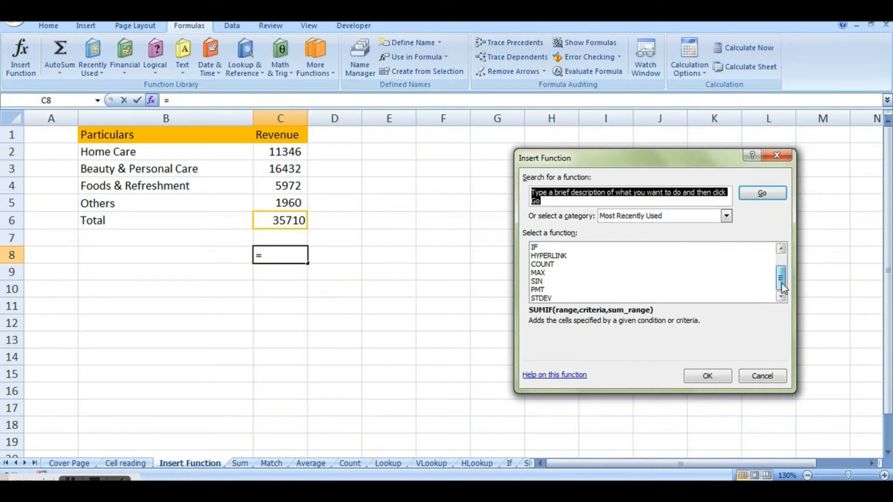
{"action": "scroll", "coordinate": [784, 275], "scroll_direction": "up", "scroll_amount": 1}
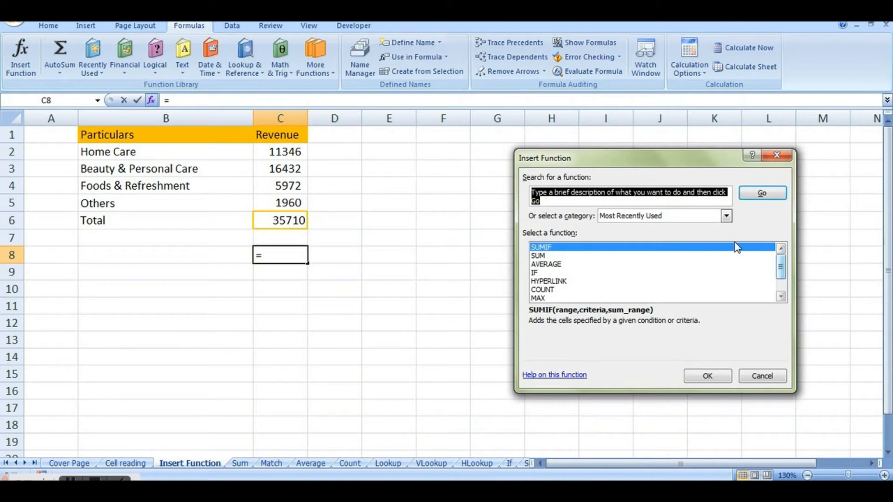
{"action": "left_click", "coordinate": [727, 216]}
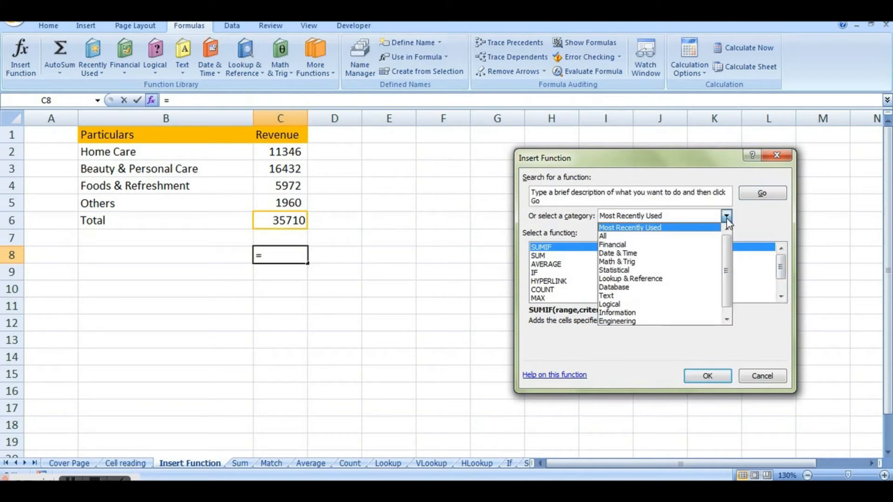
{"action": "left_click_drag", "start_coordinate": [725, 247], "coordinate": [726, 302]}
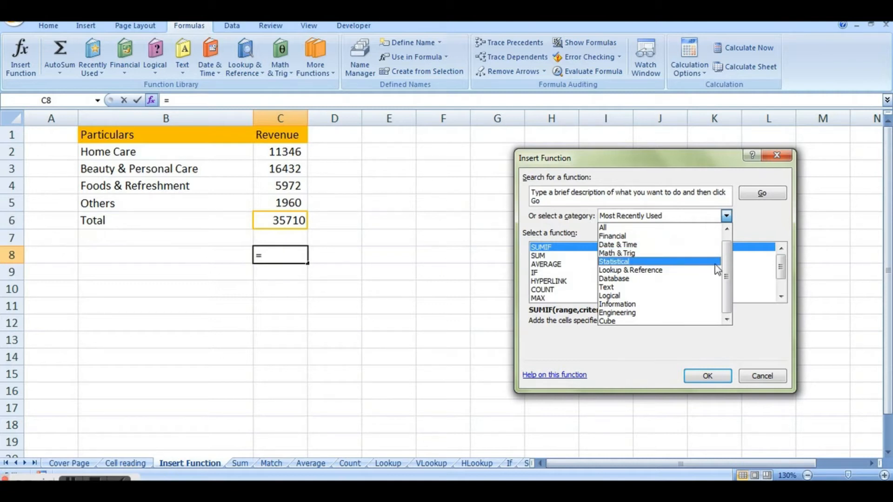
{"action": "left_click_drag", "start_coordinate": [727, 277], "coordinate": [727, 236]}
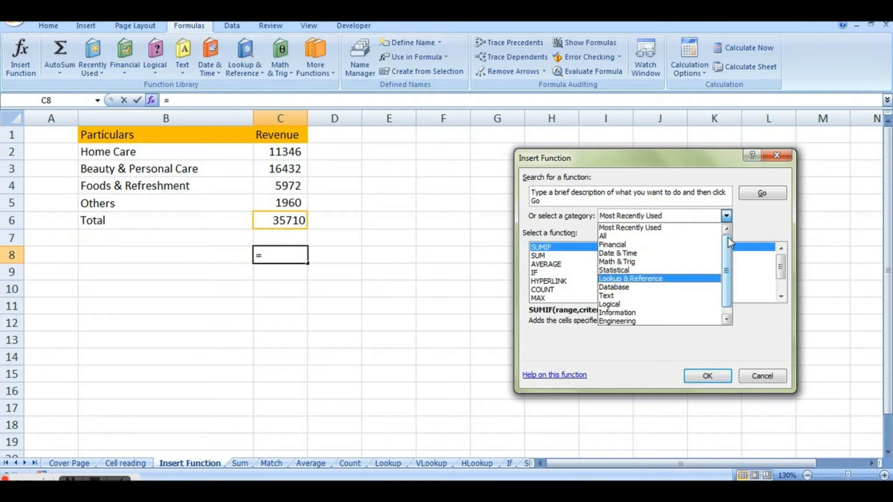
{"action": "left_click", "coordinate": [683, 230]}
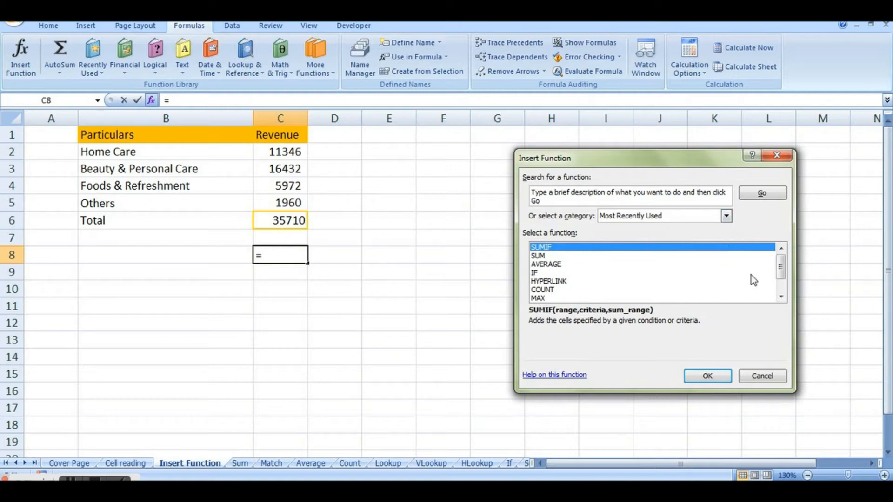
Open the SUM function's arguments for cell C8 and cancel the insertion.
{"action": "mouse_move", "coordinate": [784, 263]}
{"action": "left_mouse_down"}
{"action": "mouse_move", "coordinate": [781, 287]}
{"action": "mouse_move", "coordinate": [778, 254]}
{"action": "left_mouse_up"}
{"action": "left_click", "coordinate": [573, 255]}
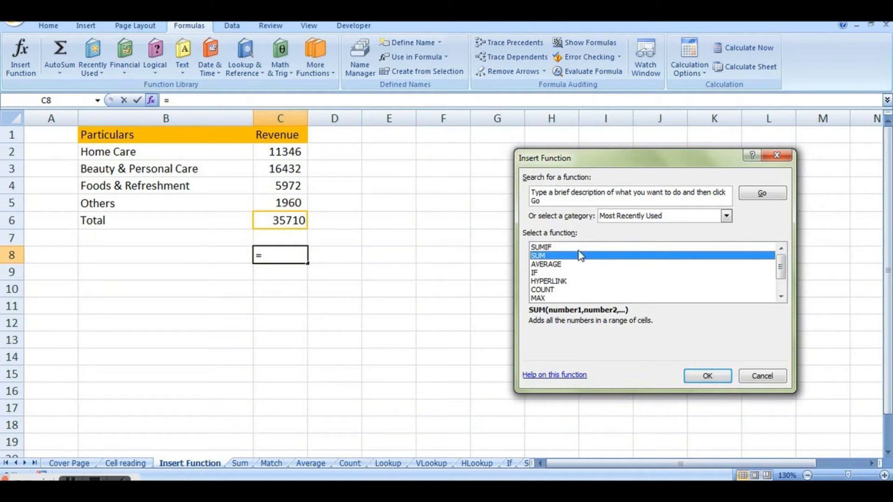
{"action": "left_click", "coordinate": [708, 377]}
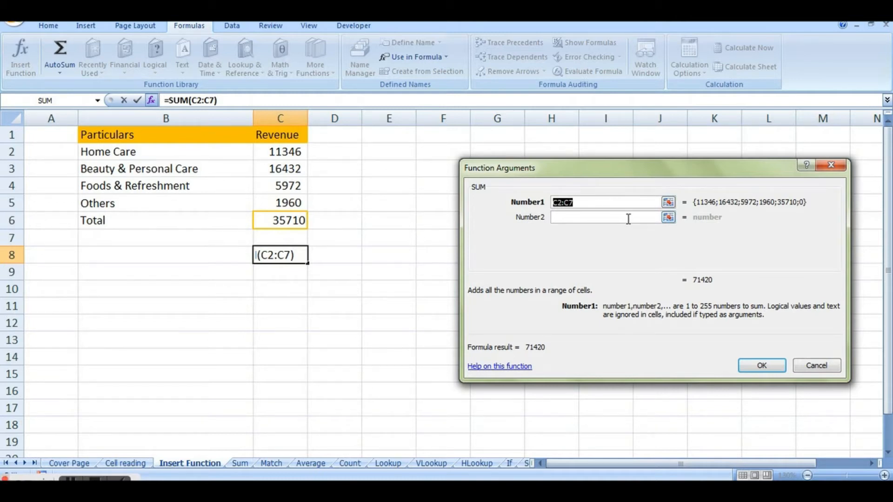
{"action": "left_click", "coordinate": [828, 169]}
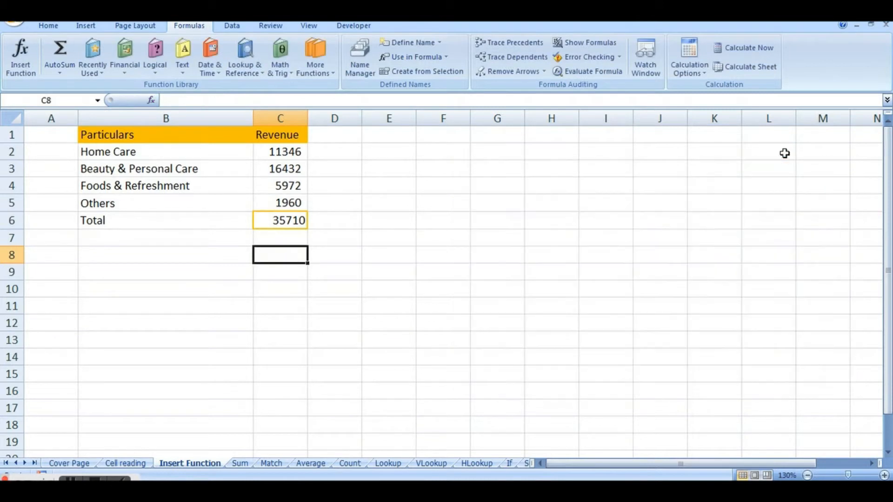
Start a SUM formula directly in cell C8 using the suggested function, and erase it again.
{"action": "double_click", "coordinate": [279, 254]}
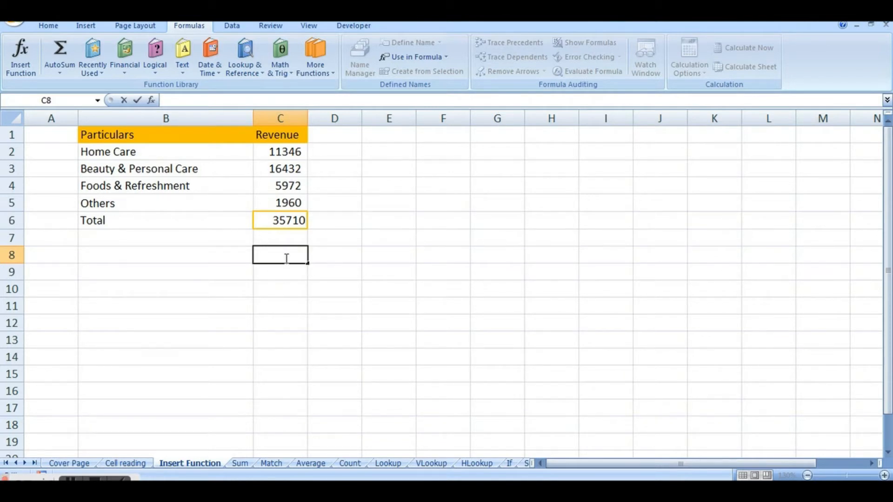
{"action": "key", "text": "Return"}
{"action": "left_click", "coordinate": [283, 255]}
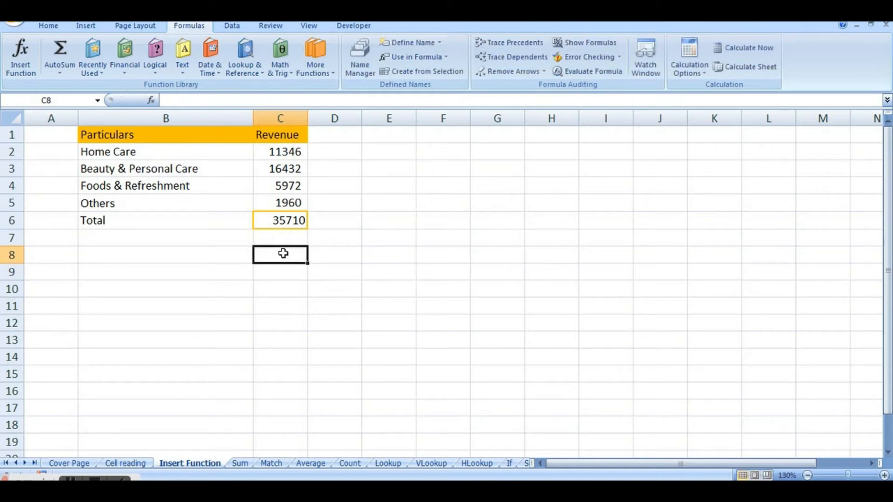
{"action": "type", "text": "="}
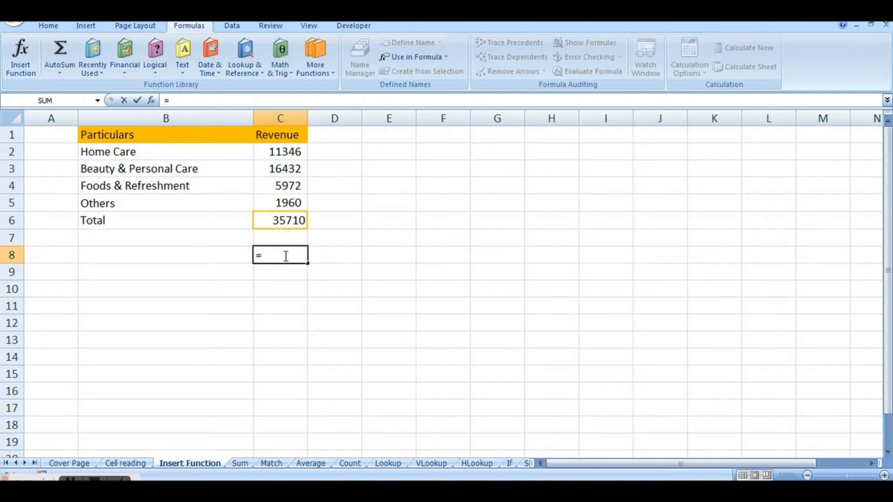
{"action": "type", "text": "sum"}
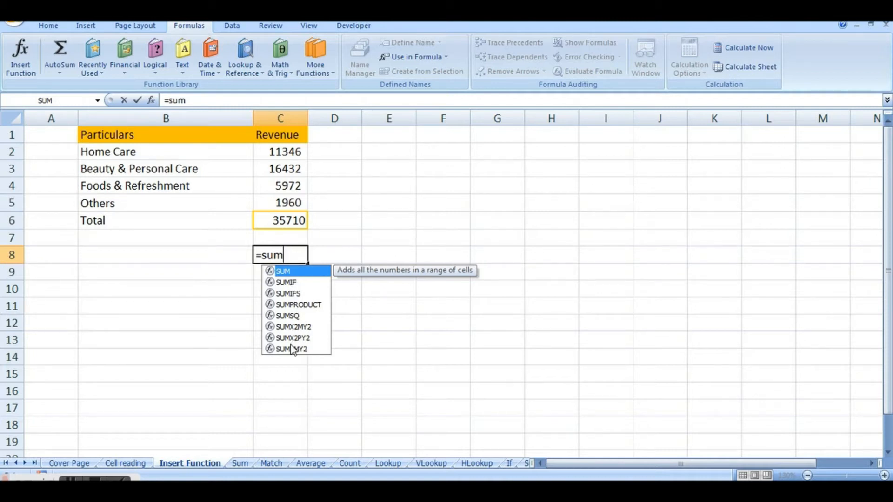
{"action": "double_click", "coordinate": [293, 272]}
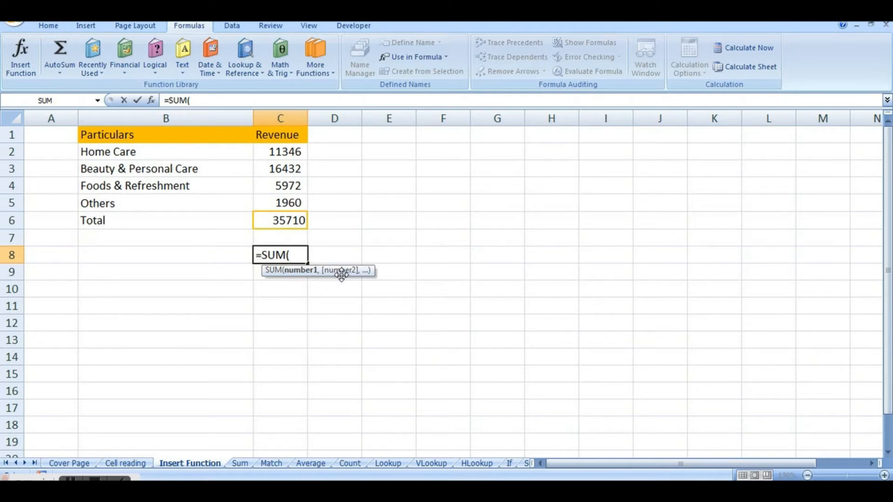
{"action": "key", "text": "BackSpace"}
{"action": "key", "text": "BackSpace"}
{"action": "key", "text": "BackSpace"}
{"action": "key", "text": "BackSpace"}
{"action": "key", "text": "BackSpace"}
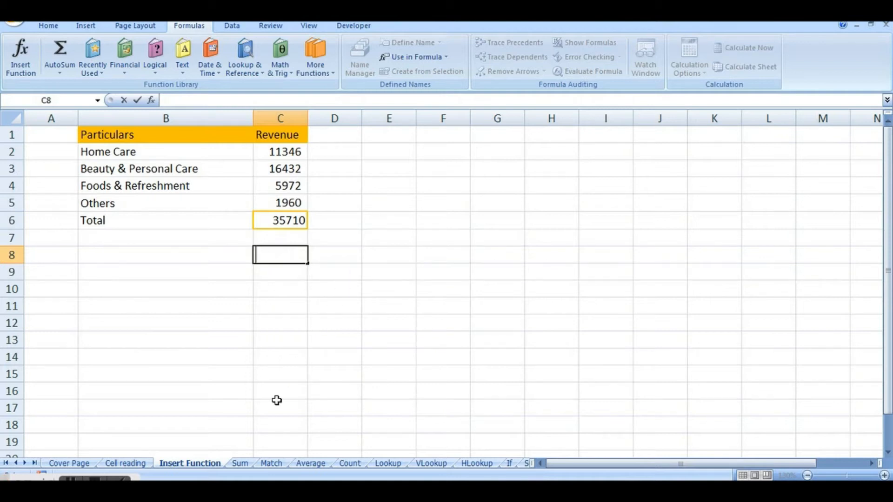
Go to the Sum sheet and clear the Total revenue in cell C6.
{"action": "left_click", "coordinate": [240, 464]}
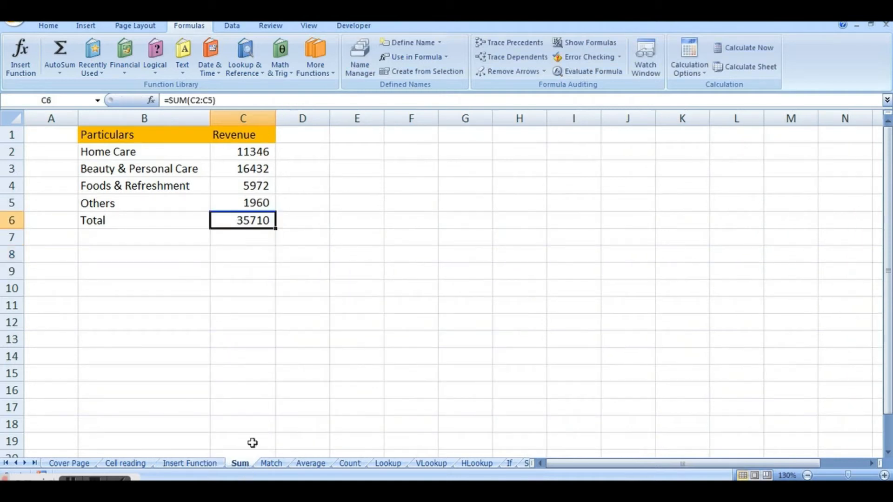
{"action": "left_click", "coordinate": [307, 375]}
{"action": "left_click", "coordinate": [253, 217]}
{"action": "key", "text": "Delete"}
{"action": "left_click", "coordinate": [309, 251]}
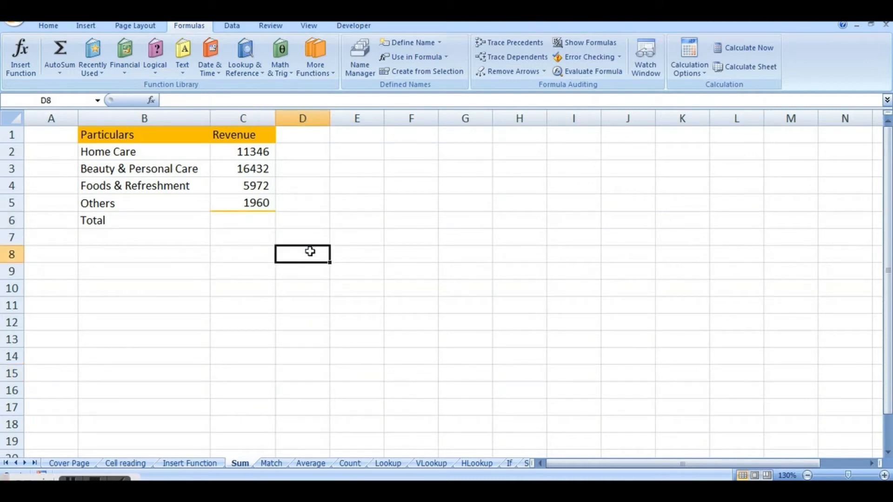
Total the revenues in cell C6 by referencing each cell individually with =SUM(C2,C3,C4,C5).
{"action": "left_click_drag", "start_coordinate": [258, 150], "coordinate": [255, 200]}
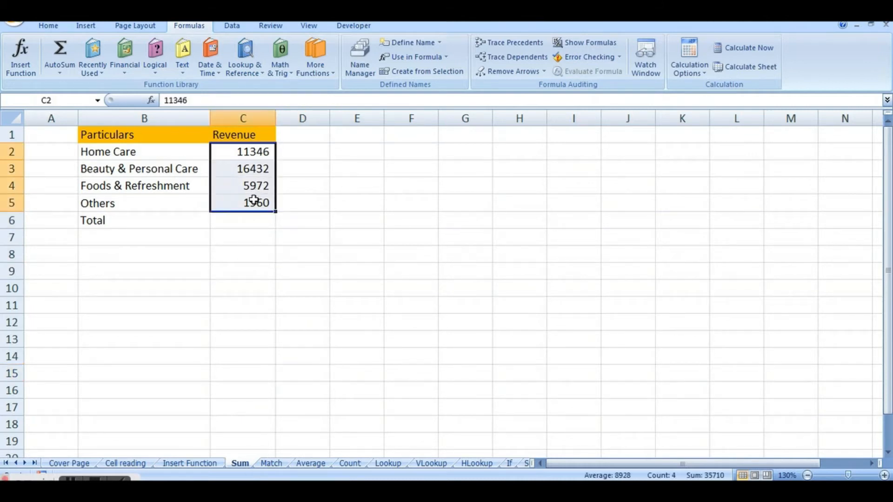
{"action": "left_click", "coordinate": [252, 223]}
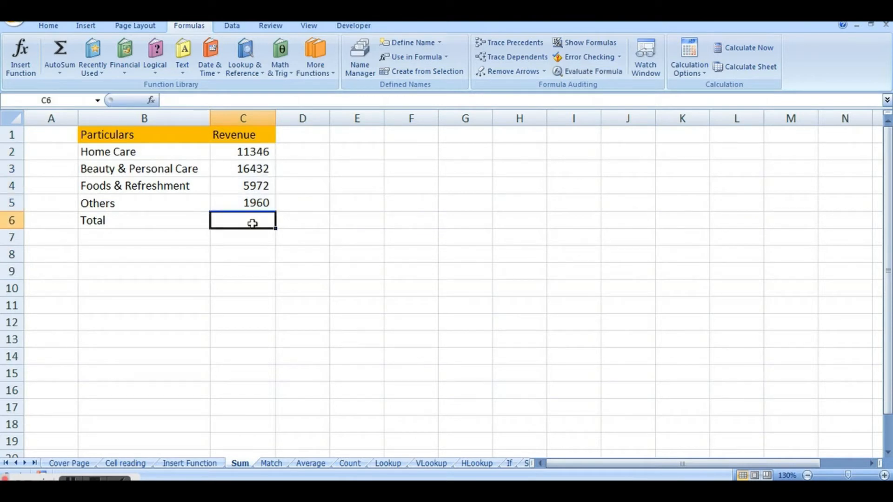
{"action": "type", "text": "="}
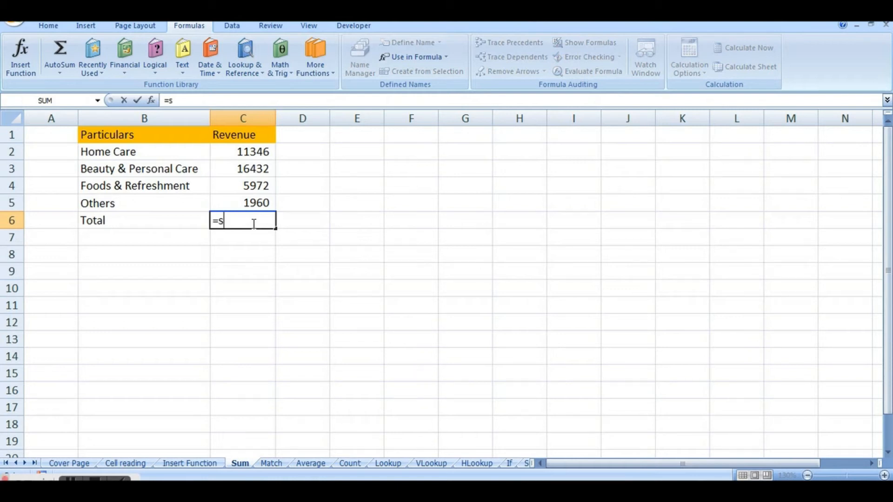
{"action": "type", "text": "sum"}
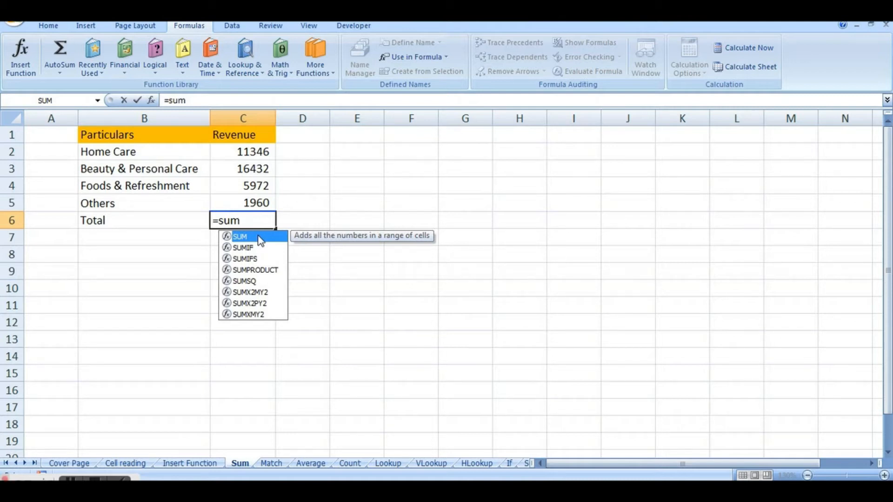
{"action": "double_click", "coordinate": [260, 237]}
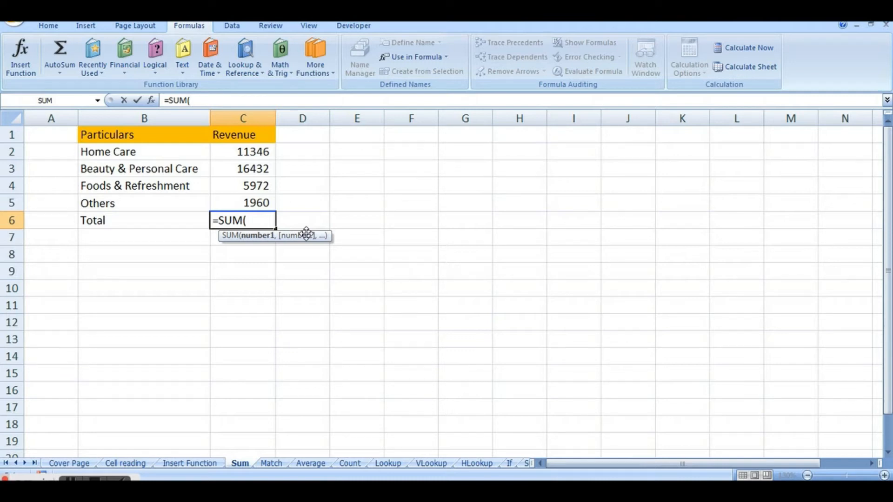
{"action": "left_click", "coordinate": [247, 151]}
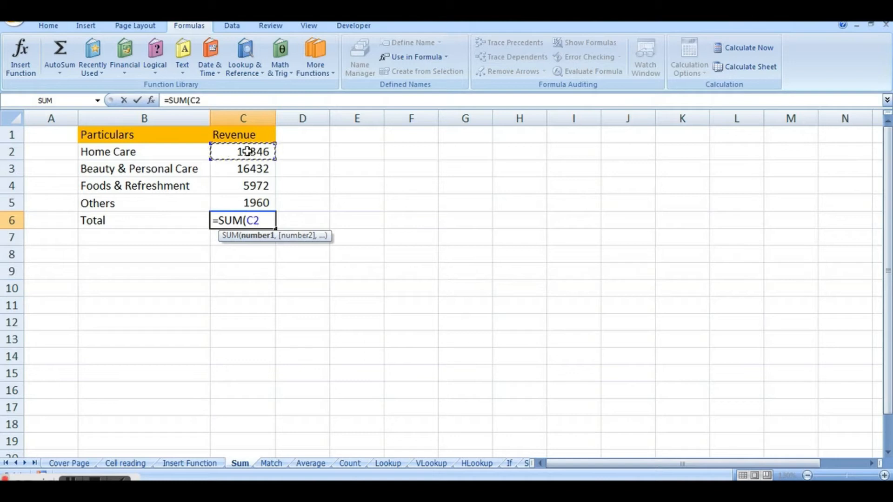
{"action": "type", "text": ","}
{"action": "left_click", "coordinate": [247, 165]}
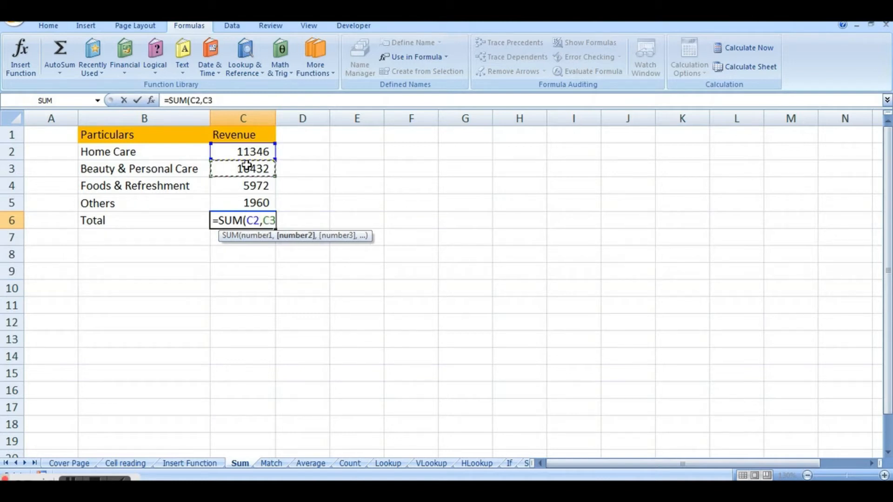
{"action": "type", "text": ","}
{"action": "left_click", "coordinate": [243, 184]}
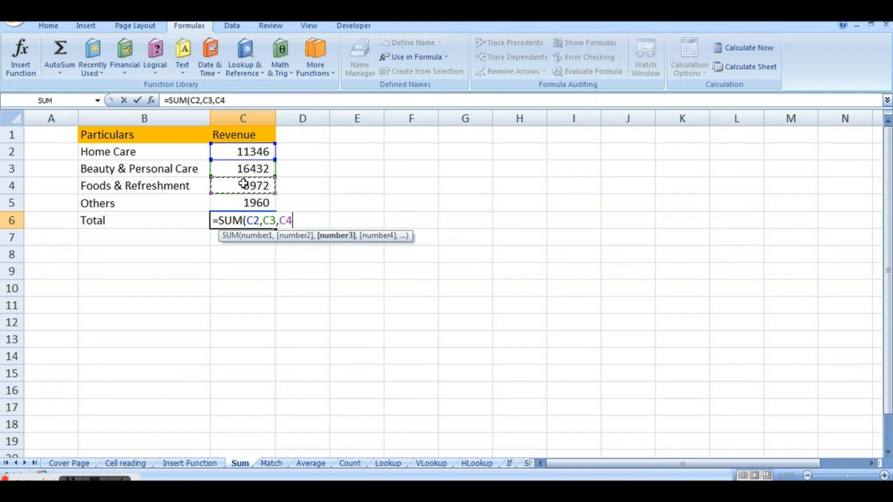
{"action": "type", "text": ","}
{"action": "left_click", "coordinate": [243, 203]}
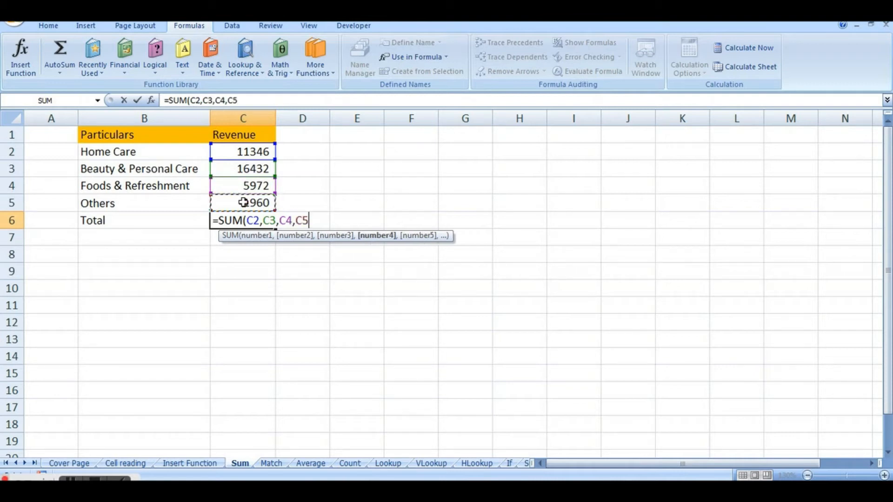
{"action": "type", "text": ")"}
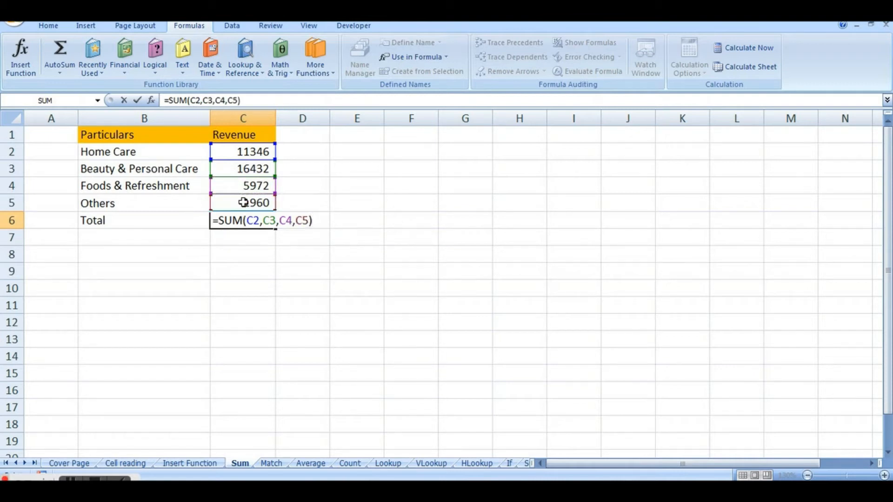
{"action": "key", "text": "Return"}
{"action": "left_click", "coordinate": [250, 221]}
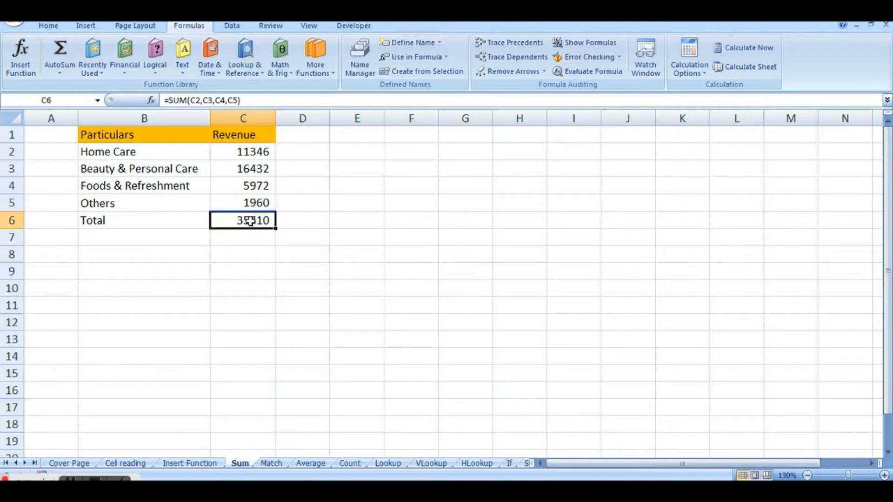
{"action": "type", "text": "="}
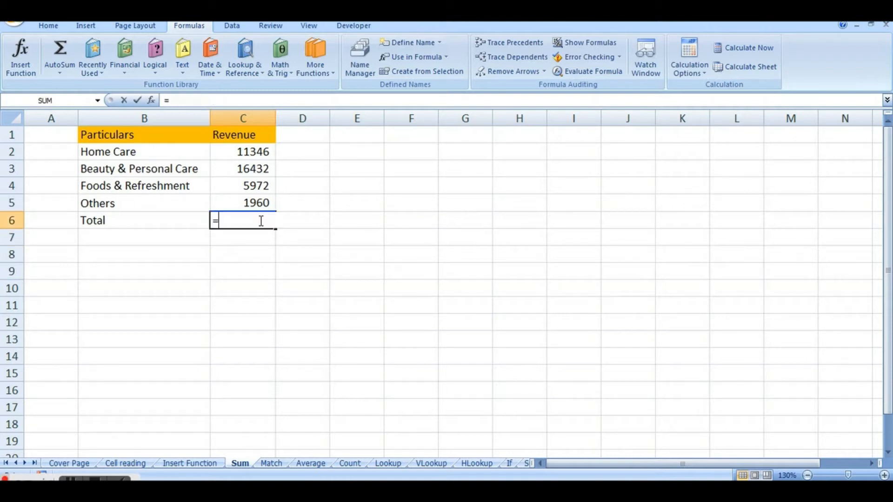
{"action": "type", "text": "Sum"}
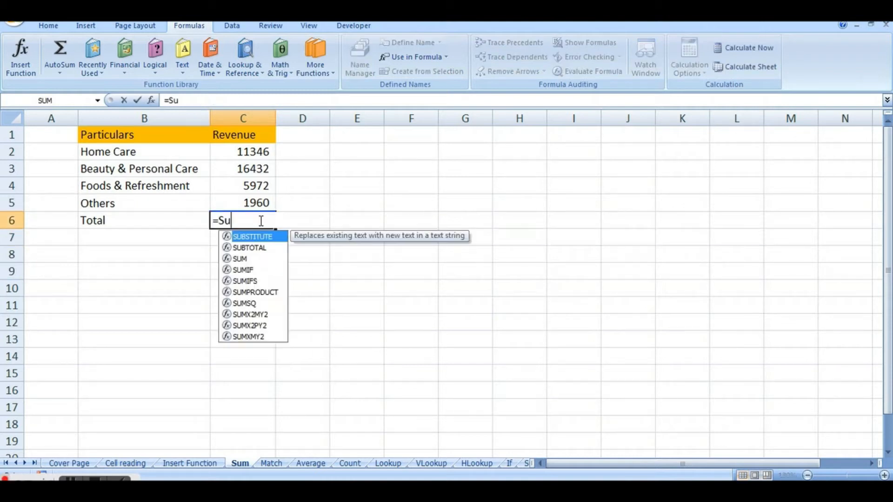
{"action": "left_click_drag", "start_coordinate": [247, 151], "coordinate": [253, 173]}
Replace the formula in cell C6 with the range version =SUM(C2:C5) and reselect the cell.
{"action": "left_click", "coordinate": [248, 224]}
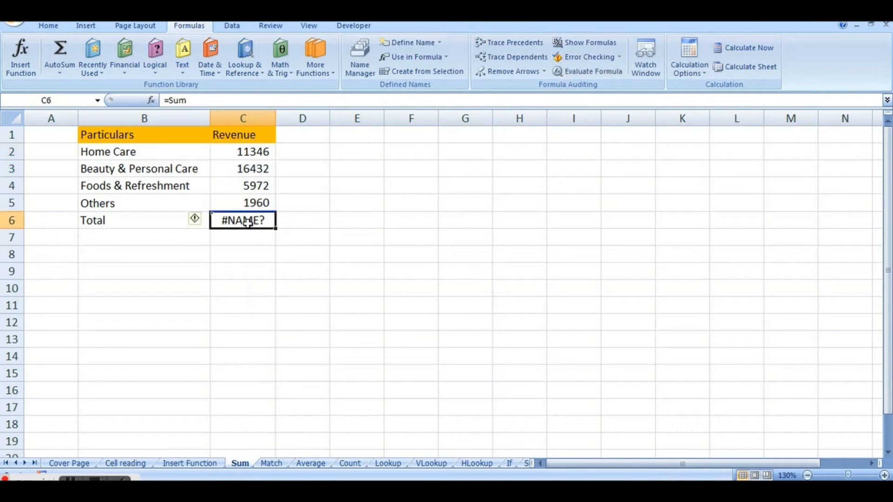
{"action": "type", "text": "=Sum("}
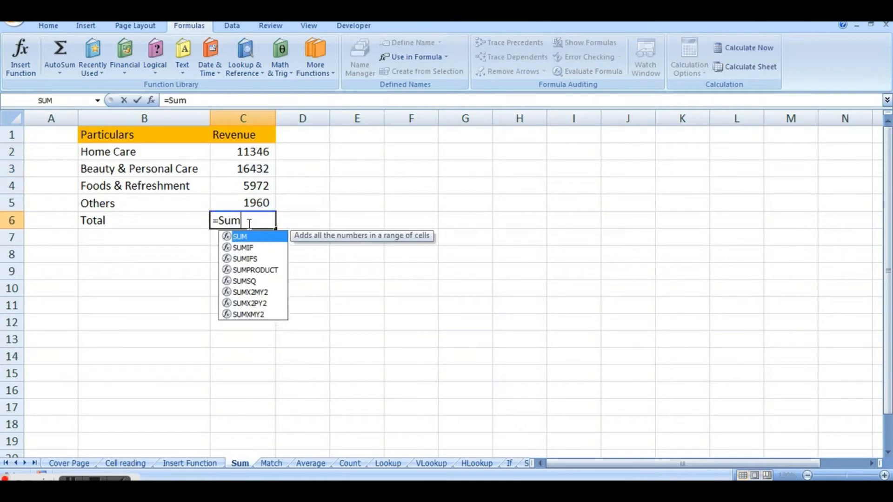
{"action": "left_click_drag", "start_coordinate": [247, 152], "coordinate": [247, 200]}
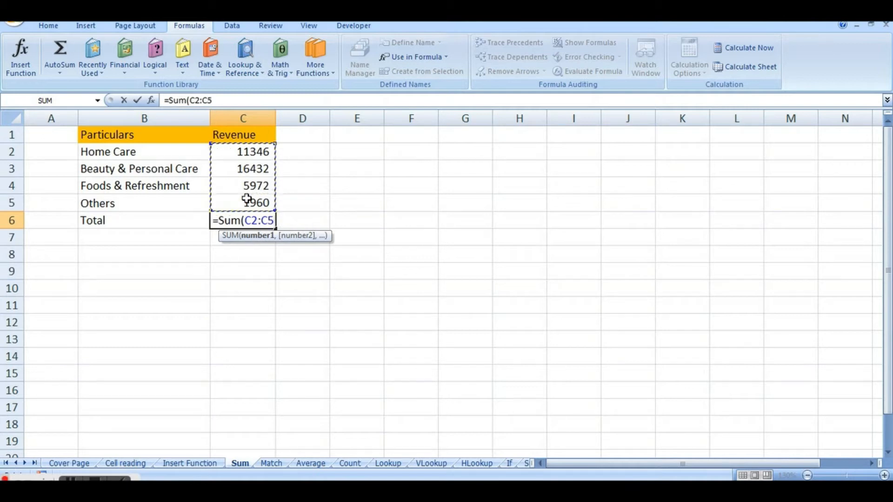
{"action": "type", "text": ")"}
{"action": "key", "text": "Return"}
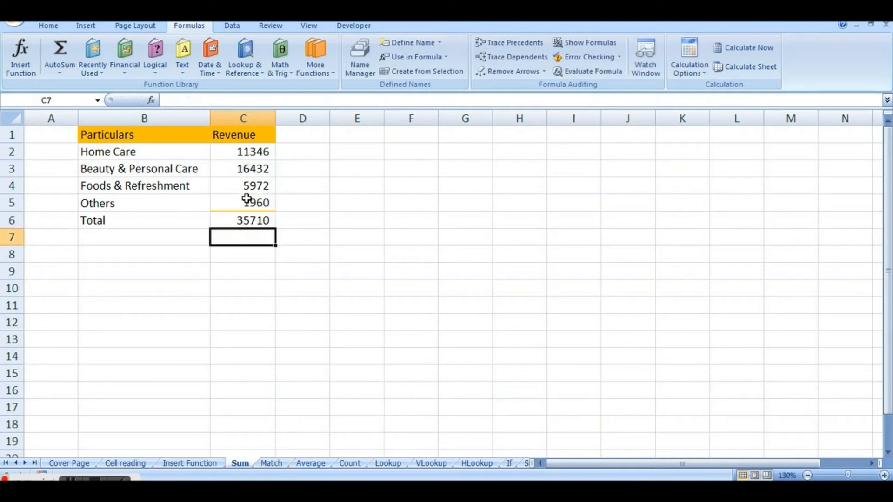
{"action": "left_click", "coordinate": [245, 220]}
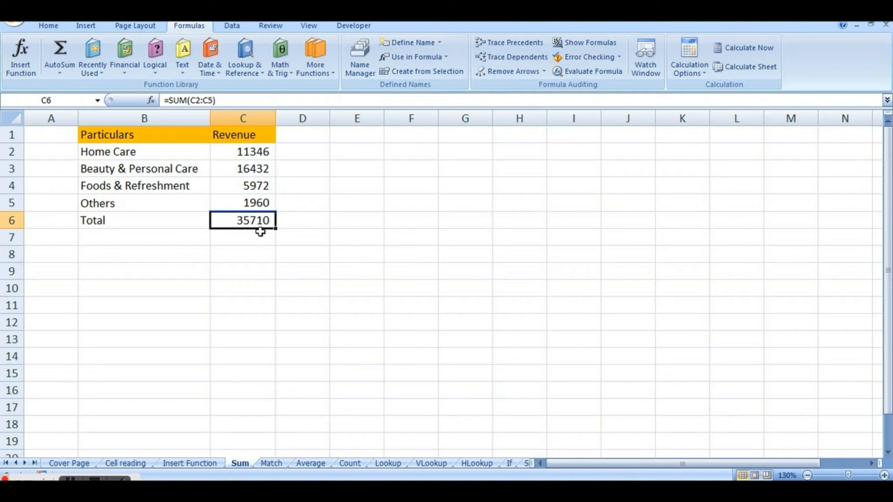
Clear the total formula in cell C6 and look through the AutoSum function list.
{"action": "type", "text": "="}
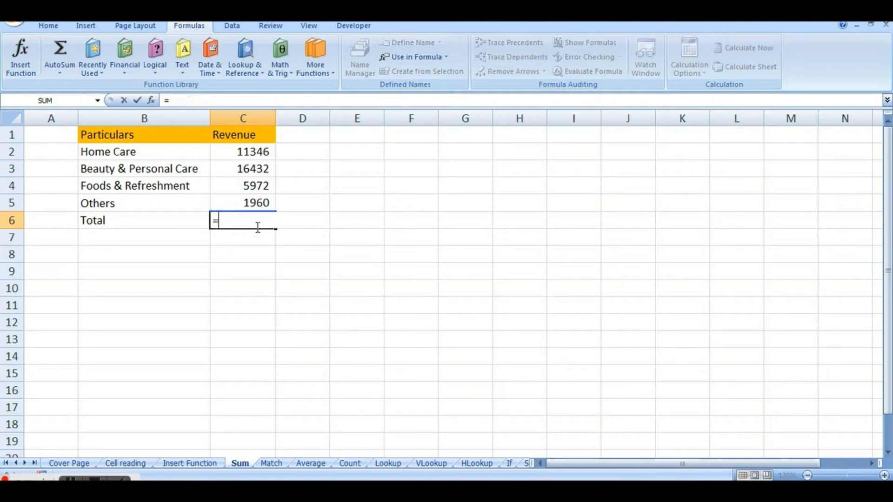
{"action": "key", "text": "Escape"}
{"action": "left_click", "coordinate": [46, 27]}
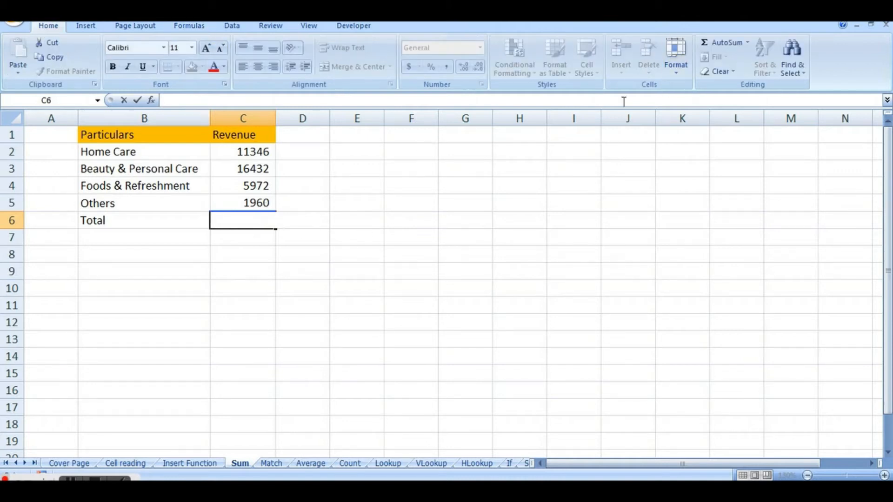
{"action": "left_click", "coordinate": [749, 43]}
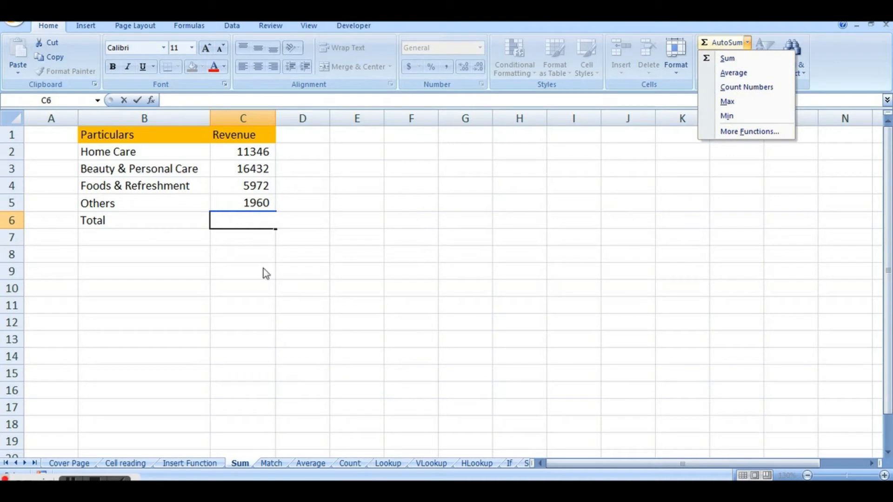
{"action": "left_click", "coordinate": [261, 284]}
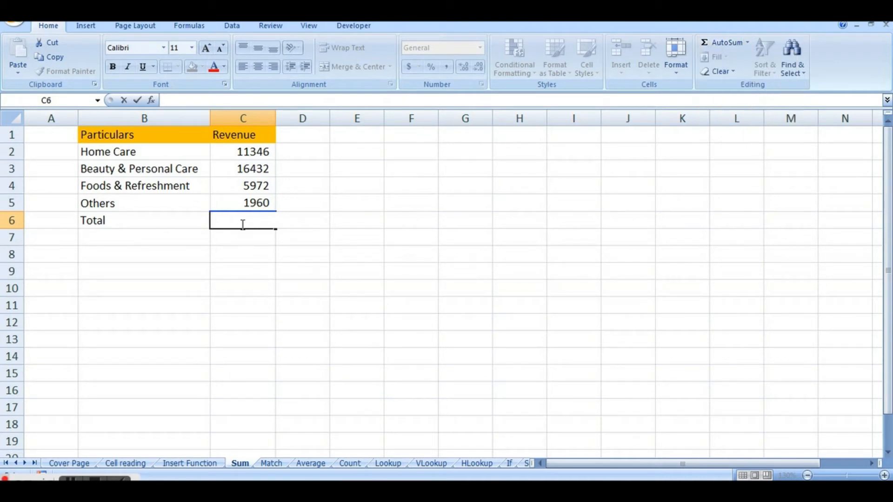
{"action": "type", "text": "="}
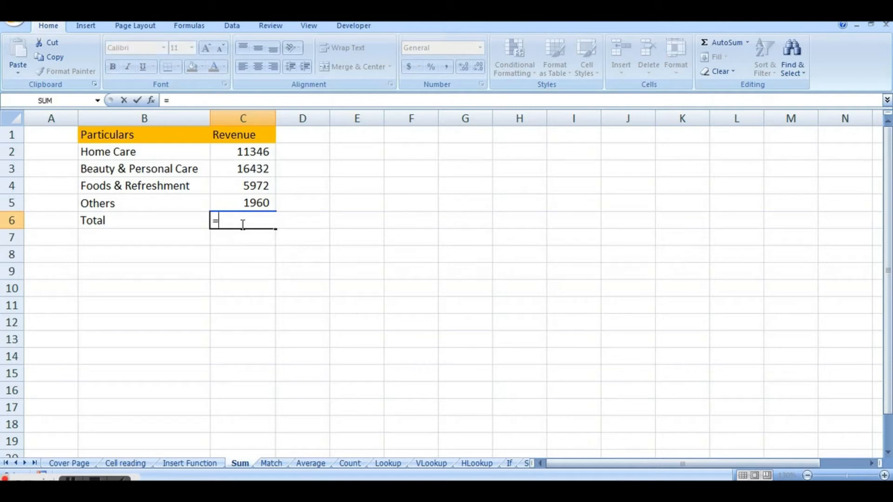
{"action": "key", "text": "BackSpace"}
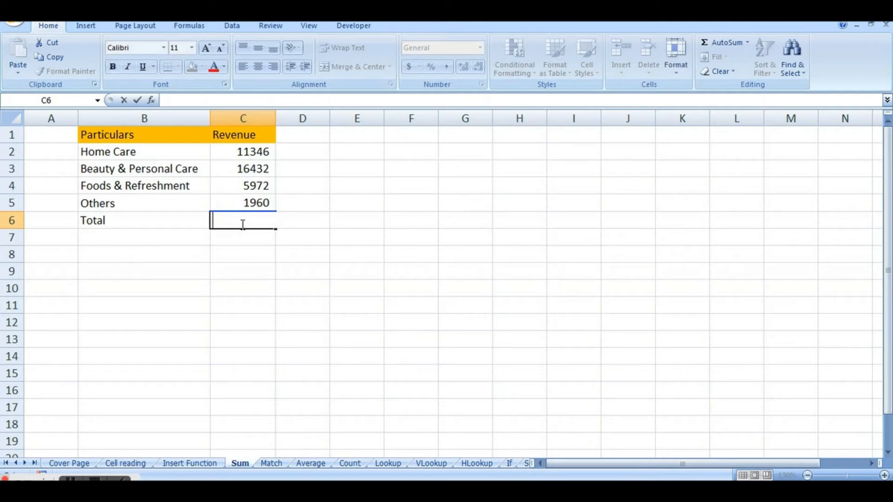
Total the revenues in C2:C5 into cell C6 with AutoSum, and check the formula against the summed range.
{"action": "left_click_drag", "start_coordinate": [246, 148], "coordinate": [241, 200]}
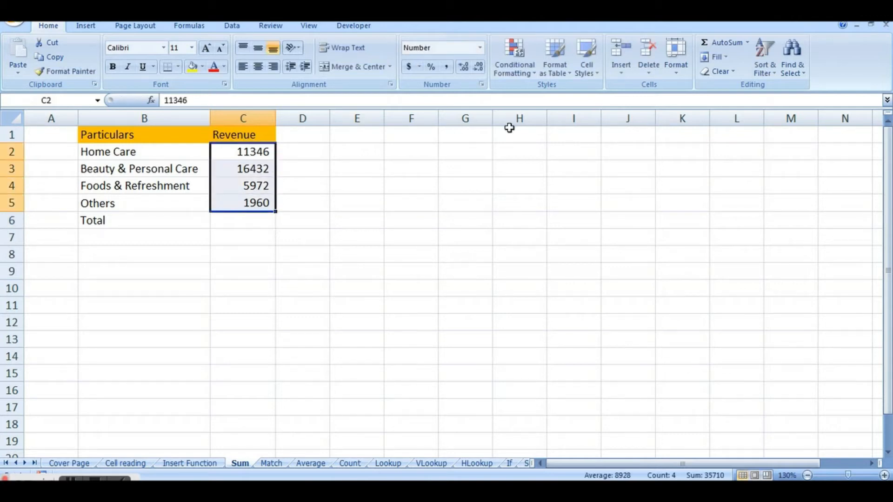
{"action": "key", "text": "shift+Down"}
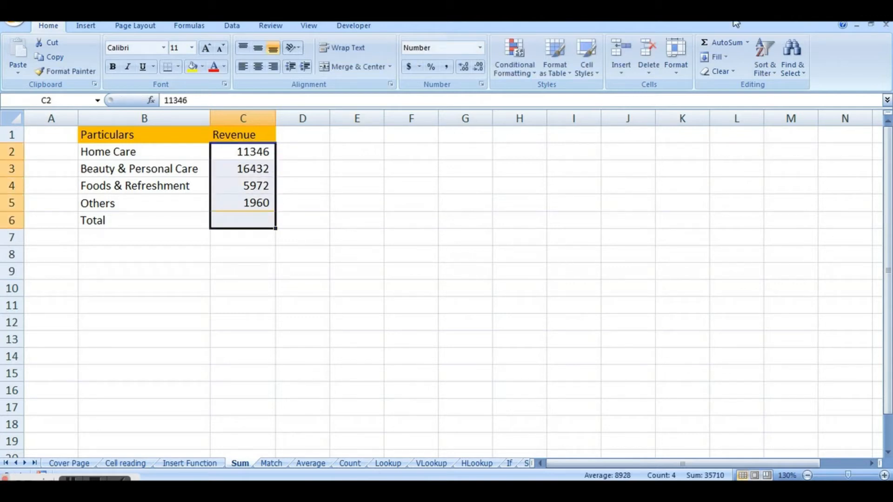
{"action": "left_click", "coordinate": [721, 44]}
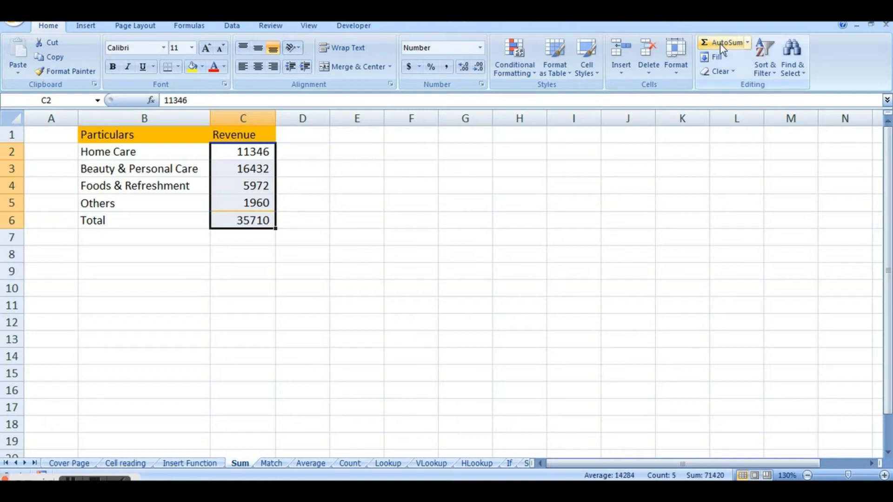
{"action": "left_click", "coordinate": [270, 216]}
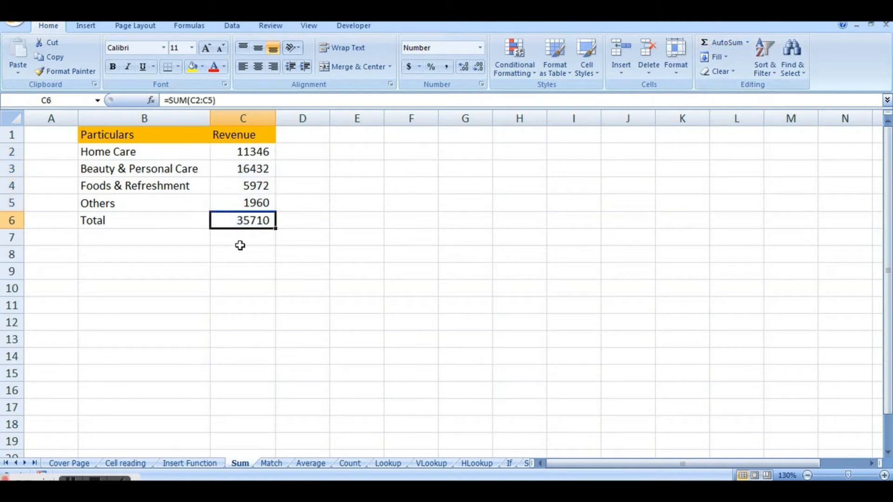
{"action": "left_click", "coordinate": [272, 266]}
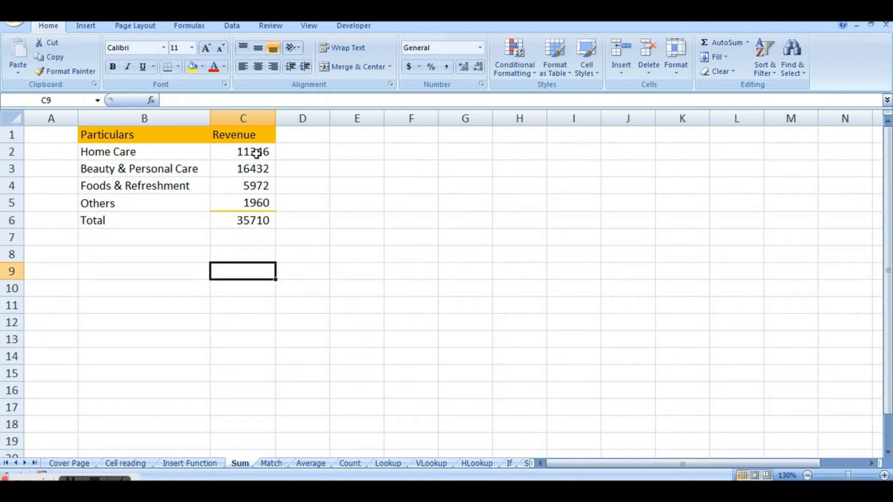
{"action": "left_click_drag", "start_coordinate": [256, 153], "coordinate": [256, 203]}
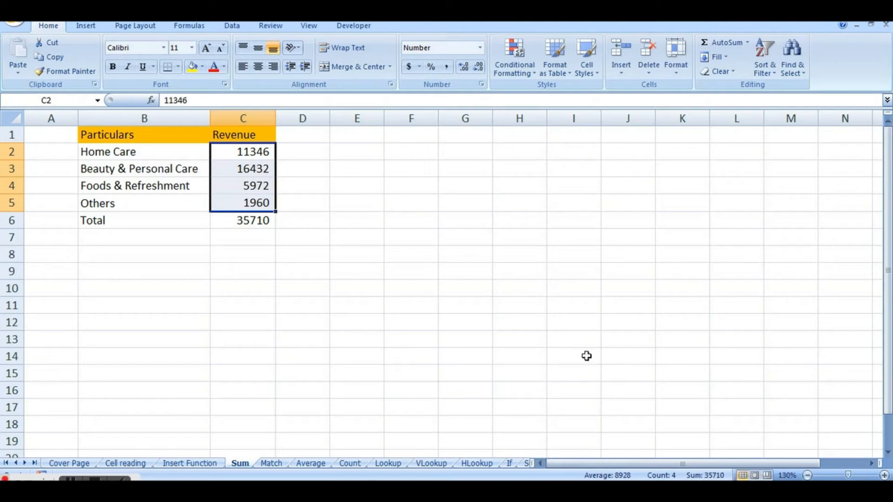
{"action": "left_click", "coordinate": [250, 219]}
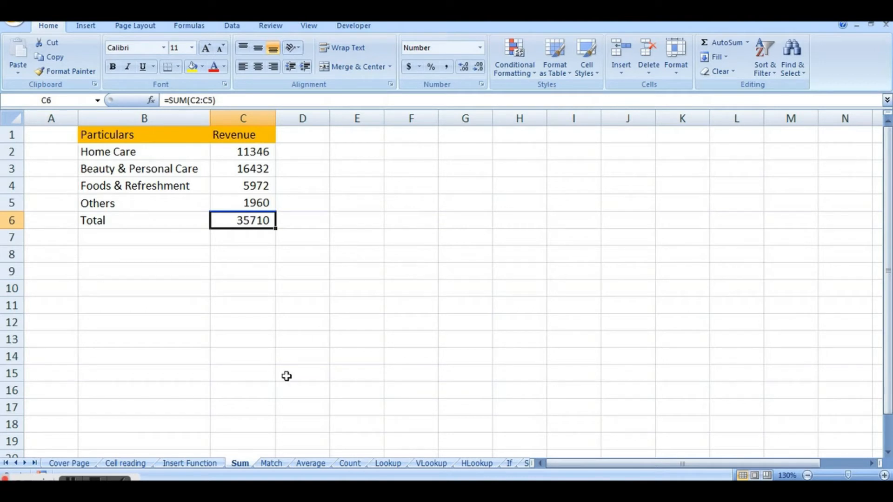
Go to the Match sheet and examine the Revenue column and the question about the value equal to 11346.
{"action": "left_click", "coordinate": [276, 462]}
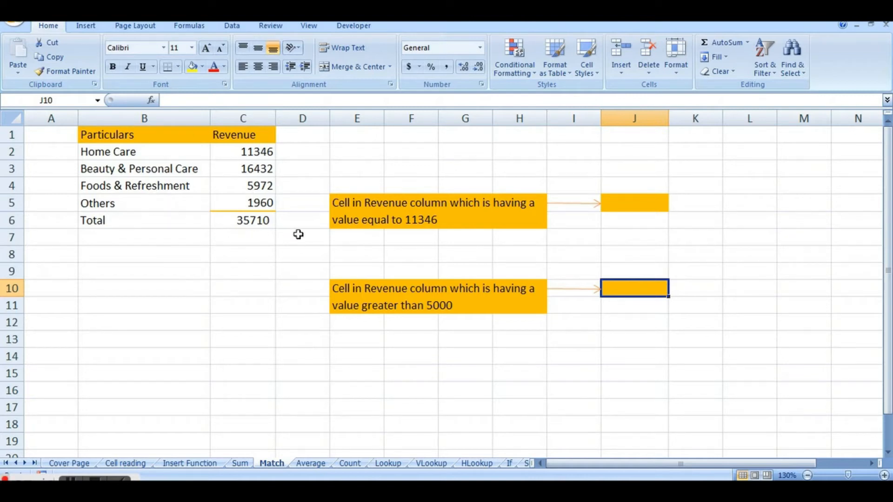
{"action": "left_click", "coordinate": [257, 154]}
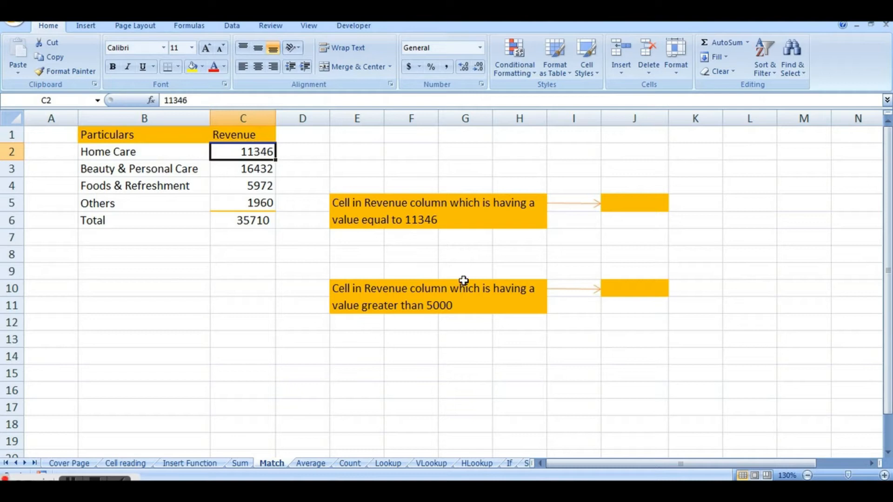
{"action": "left_click", "coordinate": [399, 218]}
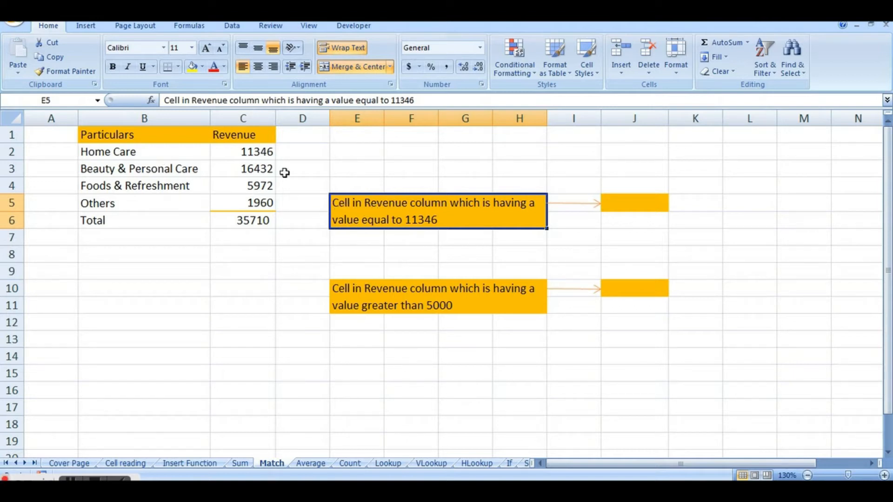
{"action": "left_click", "coordinate": [255, 121]}
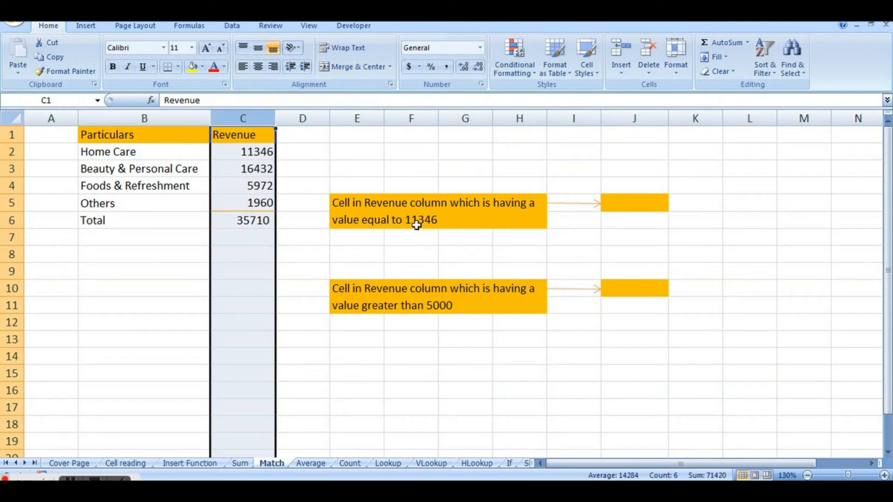
Start a MATCH formula in cell J5 with 11346 as the lookup value.
{"action": "left_click", "coordinate": [623, 201]}
{"action": "double_click", "coordinate": [624, 201]}
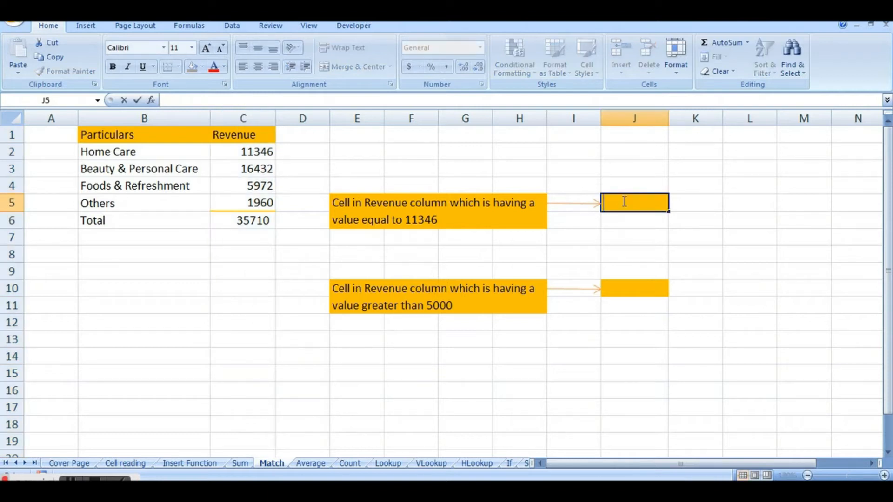
{"action": "type", "text": "="}
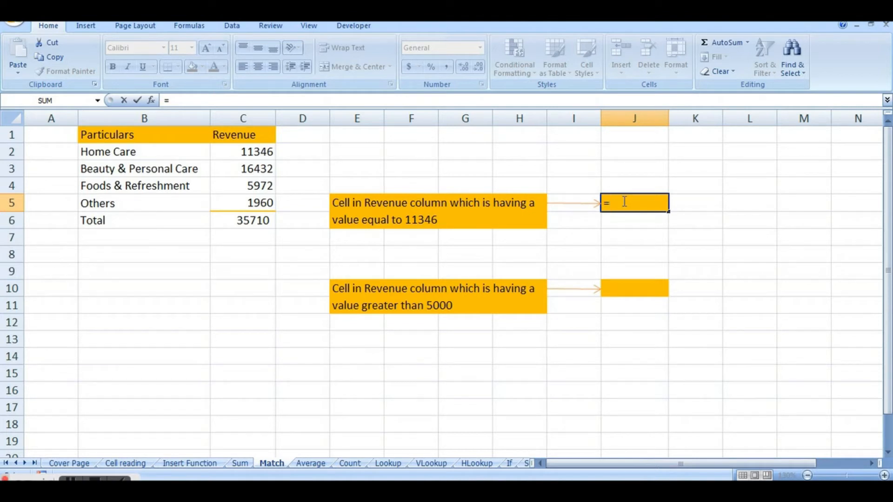
{"action": "type", "text": "Match"}
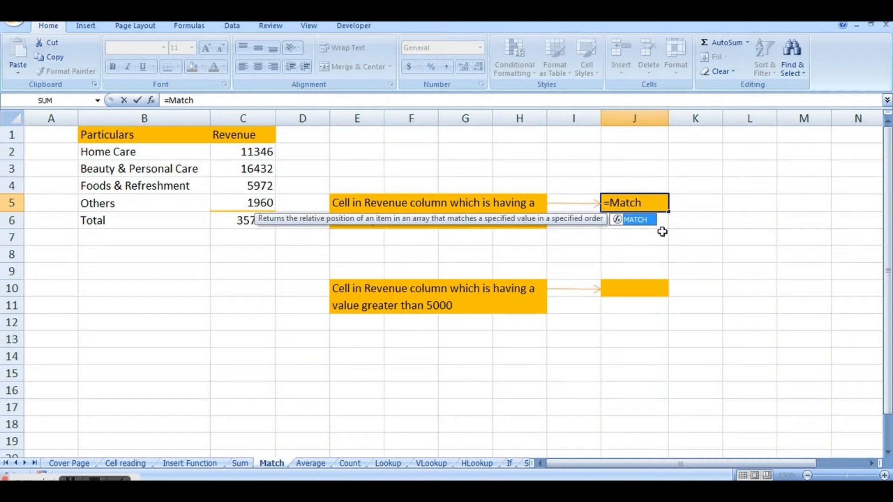
{"action": "type", "text": "("}
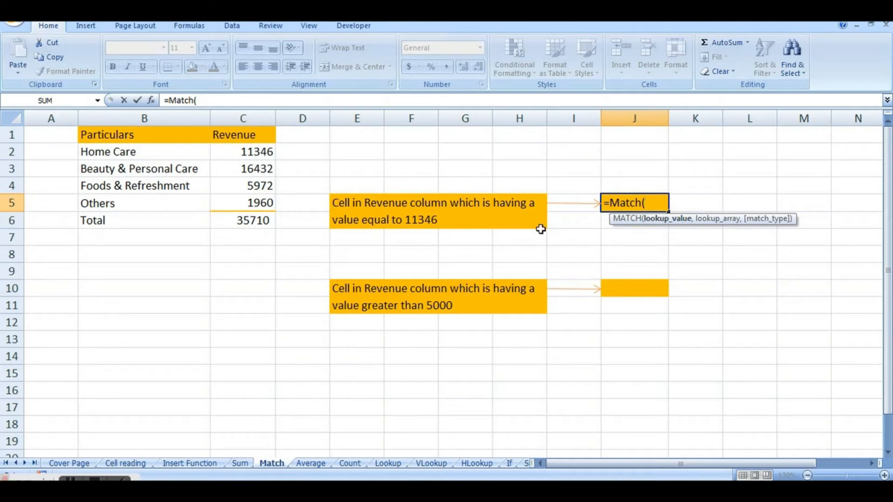
{"action": "type", "text": "11346,"}
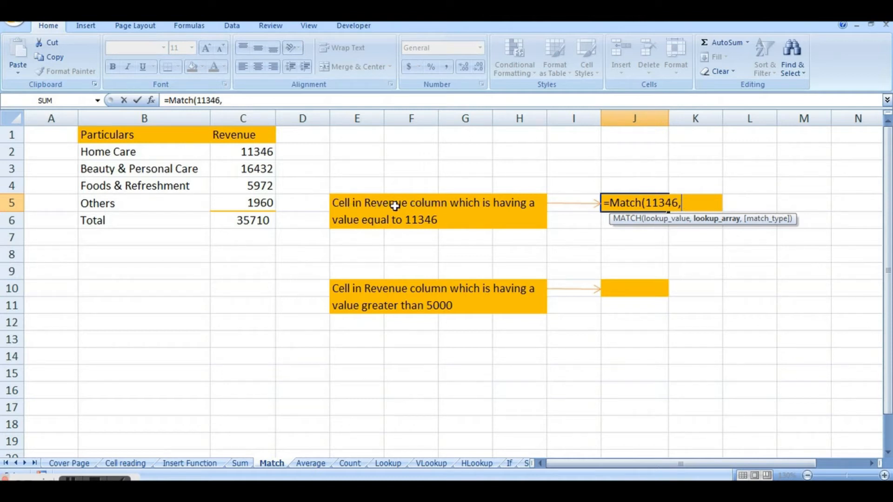
{"action": "left_click", "coordinate": [256, 114]}
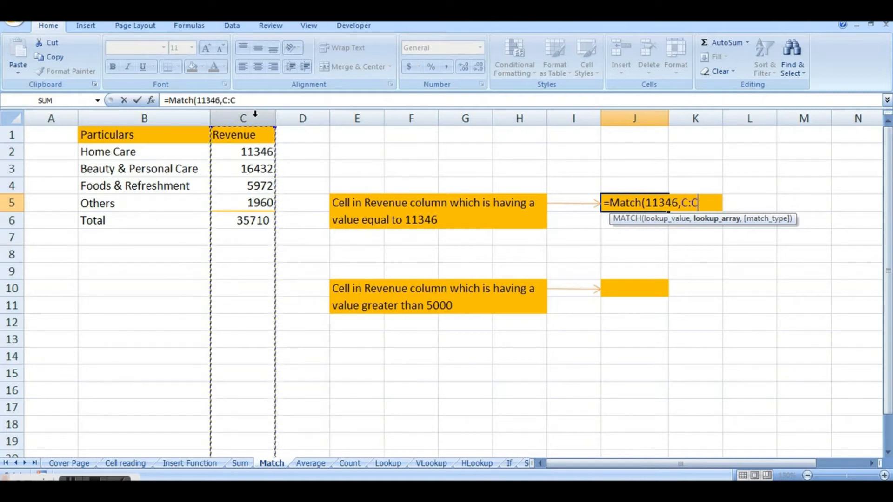
{"action": "key", "text": "BackSpace"}
{"action": "key", "text": "BackSpace"}
{"action": "key", "text": "BackSpace"}
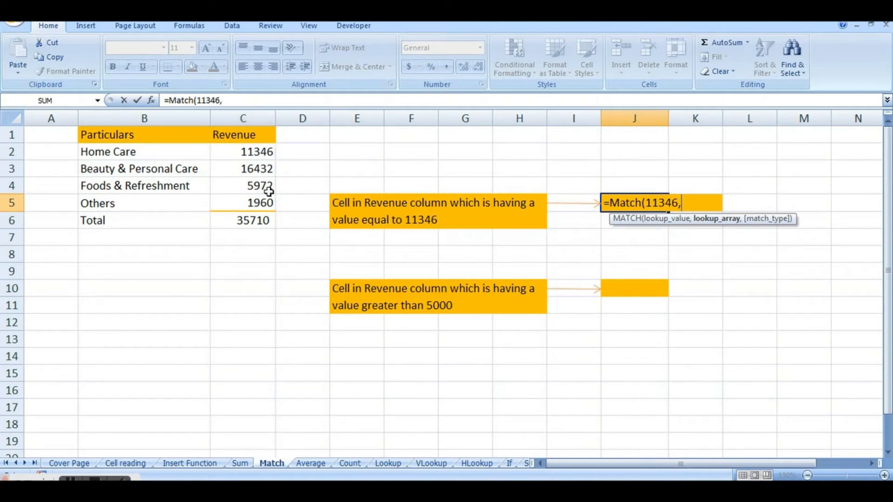
Complete the MATCH formula in J5 with the lookup range C1:C6 and match type 0 (Exact match), and reselect the cell.
{"action": "left_click_drag", "start_coordinate": [251, 135], "coordinate": [247, 215]}
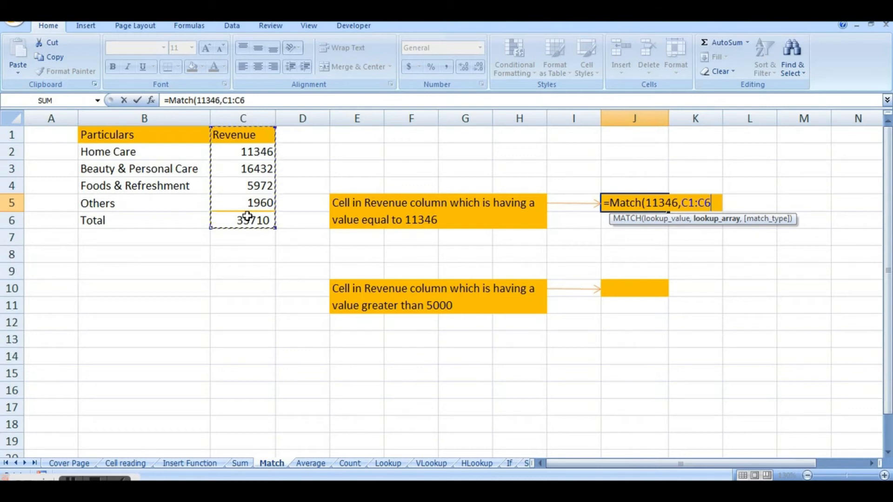
{"action": "type", "text": ","}
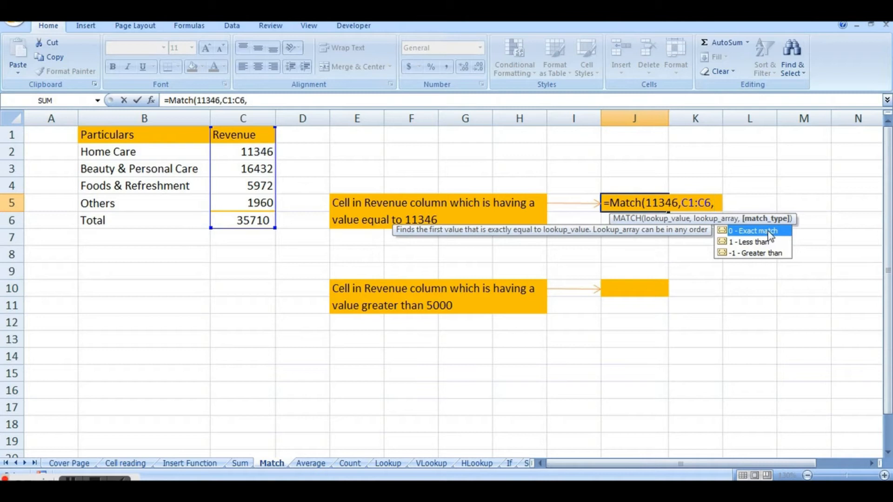
{"action": "double_click", "coordinate": [768, 231]}
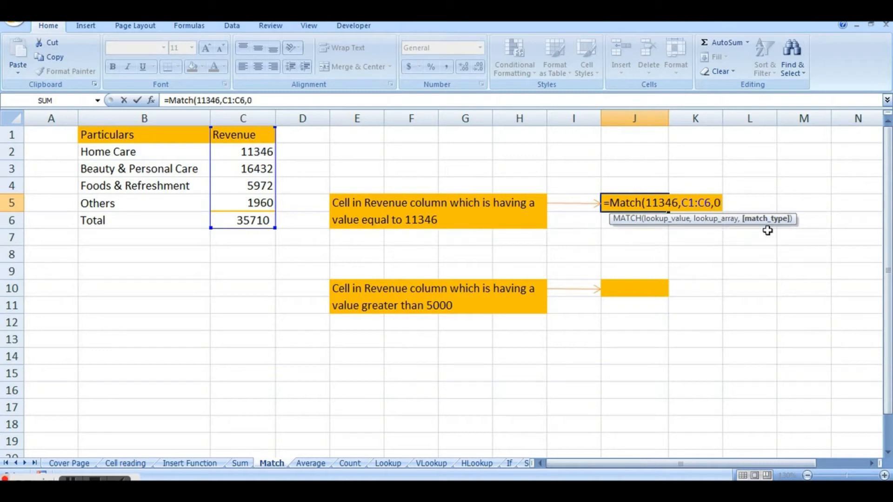
{"action": "type", "text": ")"}
{"action": "key", "text": "Return"}
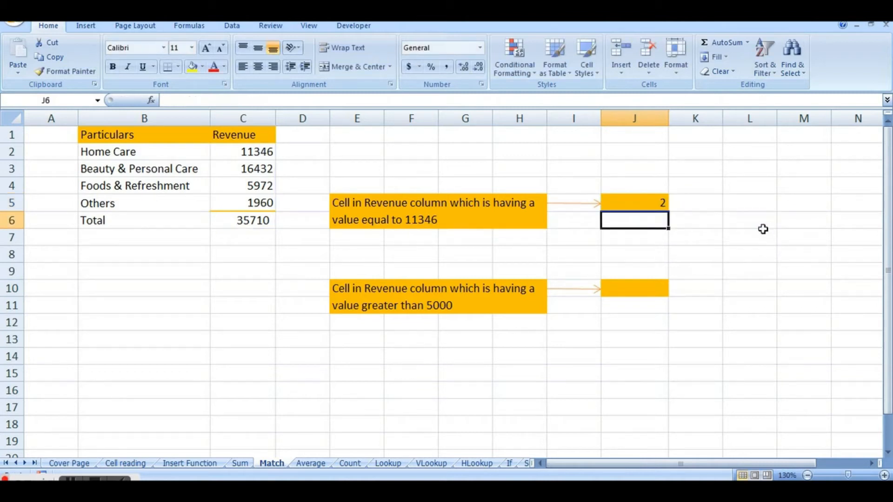
{"action": "left_click", "coordinate": [644, 205]}
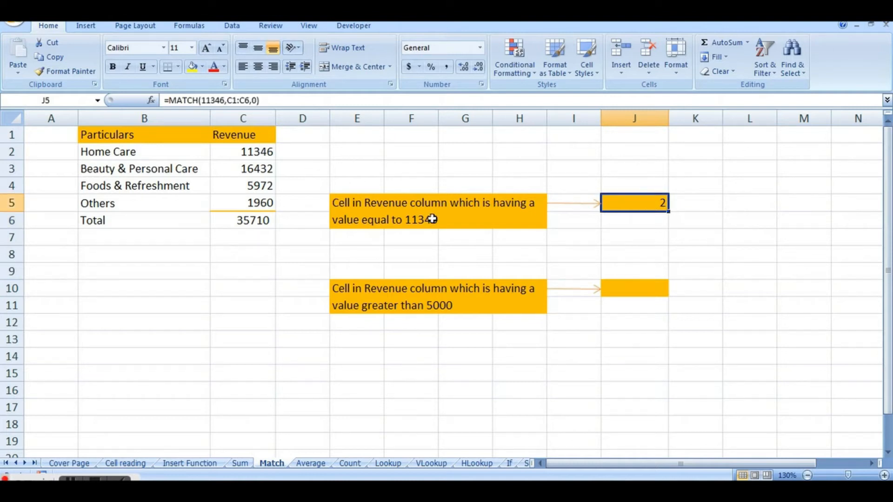
Examine the MATCH result in J5 against the question in E5 and the cells of the Revenue column.
{"action": "left_click", "coordinate": [263, 118]}
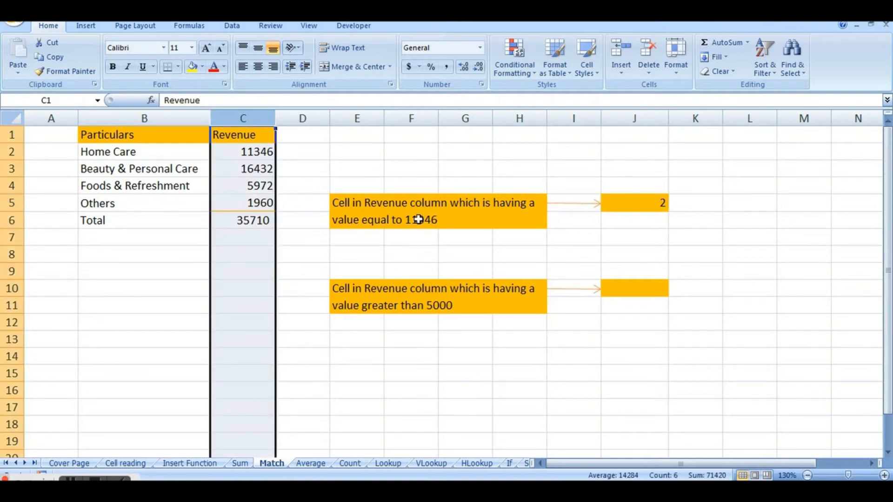
{"action": "left_click", "coordinate": [418, 219]}
{"action": "left_click", "coordinate": [258, 134]}
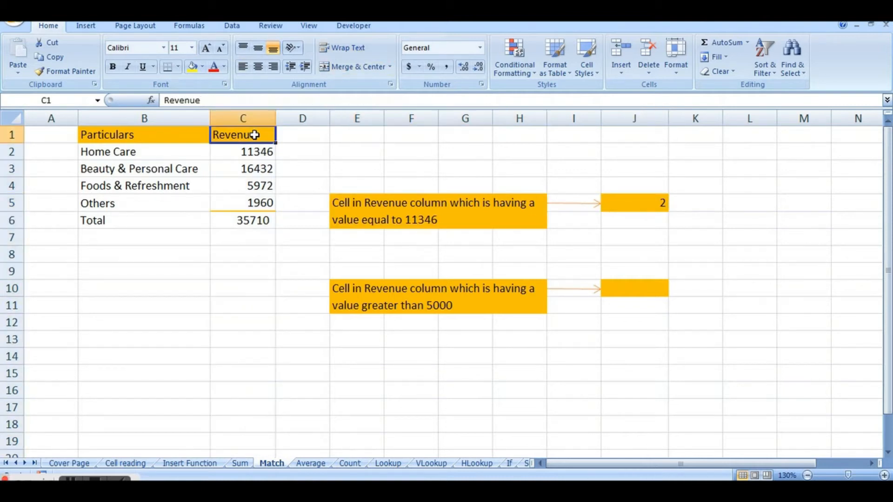
{"action": "left_click", "coordinate": [249, 157]}
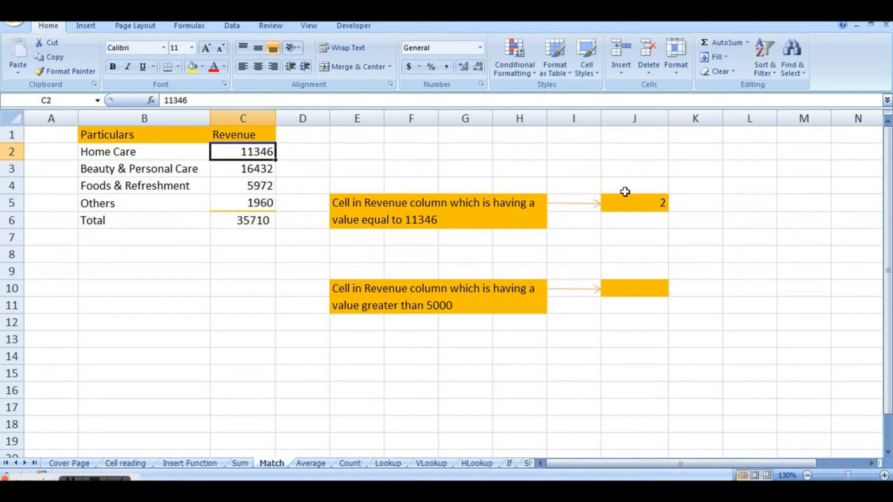
{"action": "left_click", "coordinate": [659, 207]}
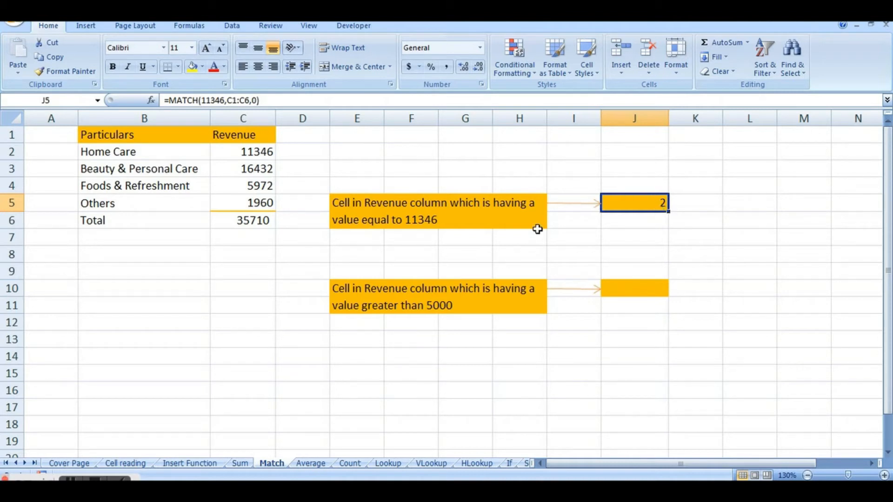
{"action": "left_click", "coordinate": [424, 217]}
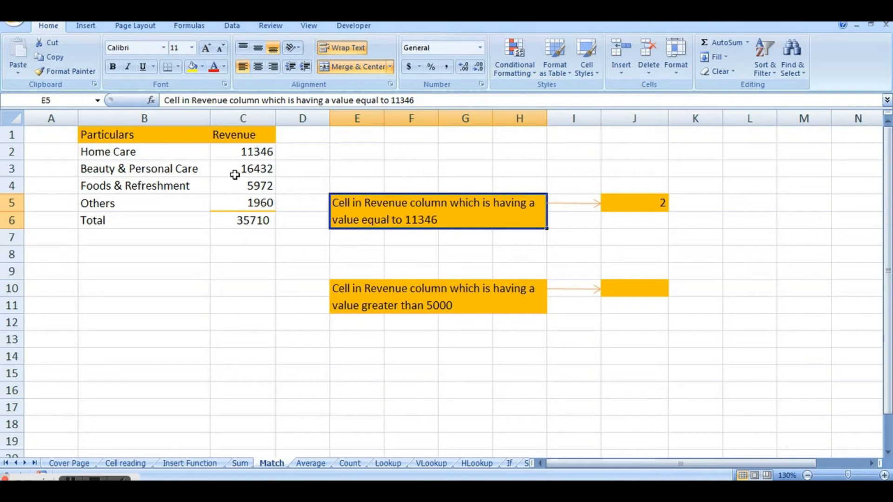
{"action": "left_click", "coordinate": [255, 117]}
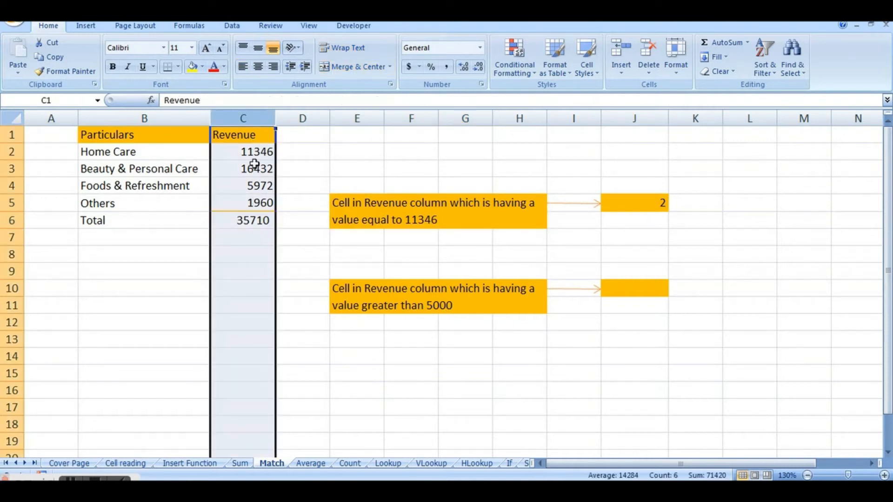
{"action": "left_click", "coordinate": [261, 183]}
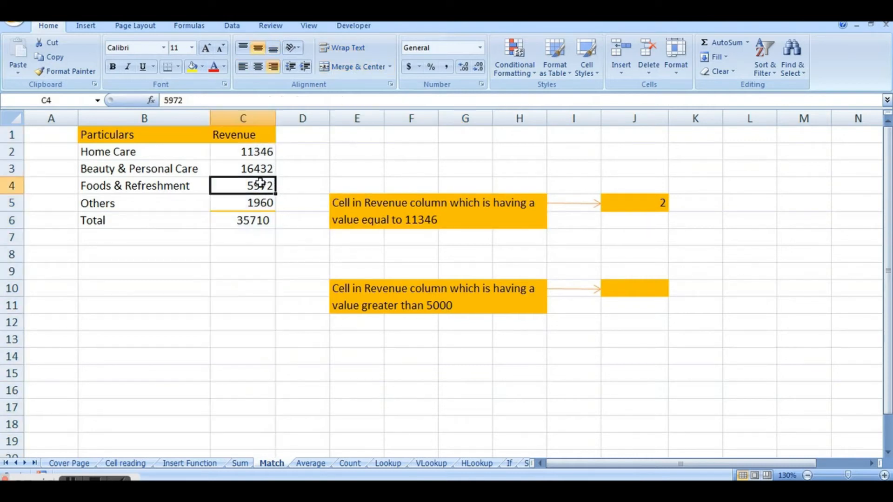
Look through the values in the Revenue column from C2 to C4 against the greater-than-5000 question.
{"action": "left_click", "coordinate": [259, 166]}
{"action": "left_click", "coordinate": [260, 150]}
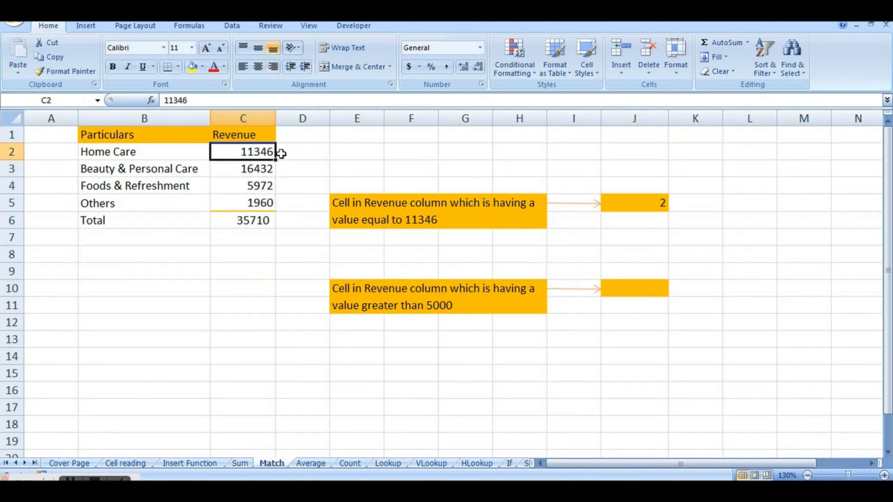
{"action": "left_click", "coordinate": [251, 186]}
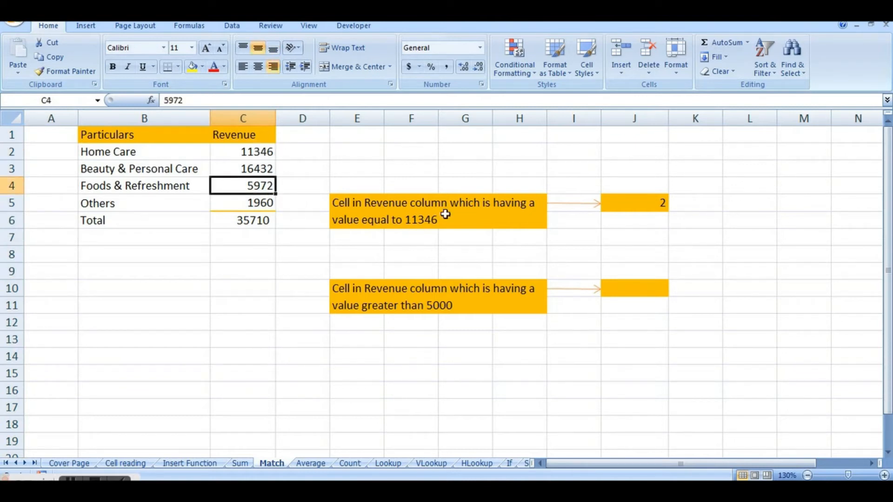
Start a MATCH formula in cell J10 with 5000 as the lookup value.
{"action": "double_click", "coordinate": [610, 293]}
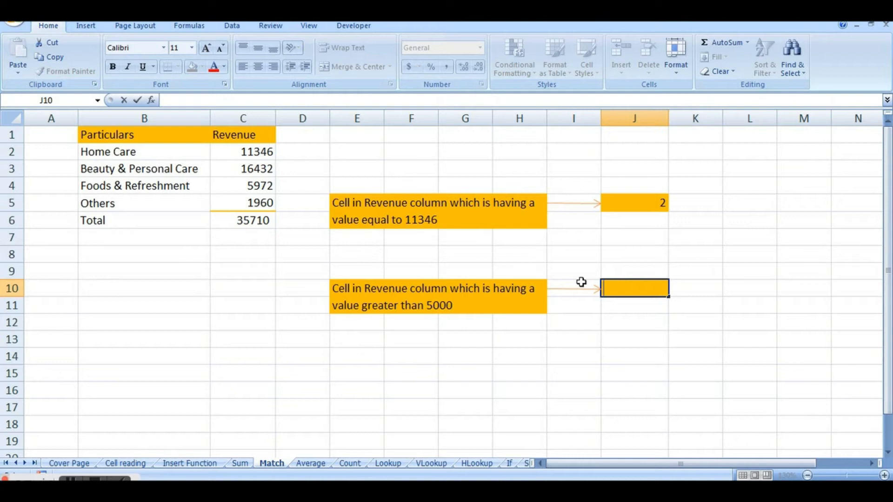
{"action": "type", "text": "="}
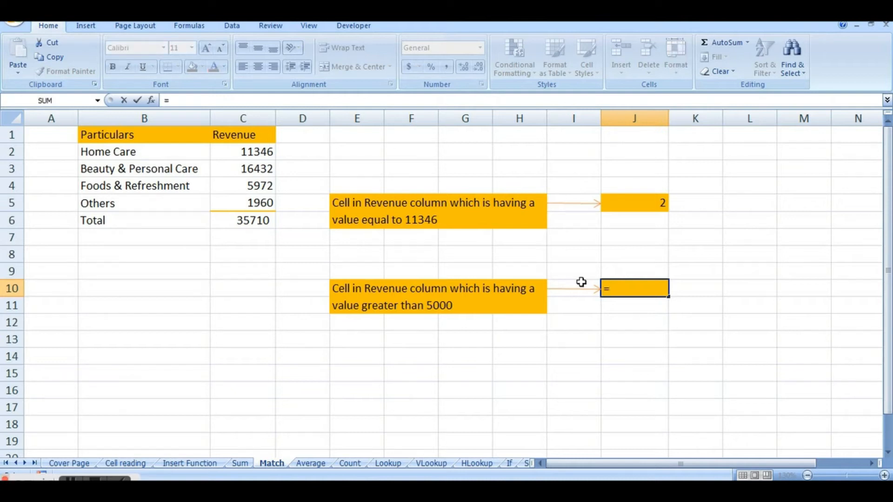
{"action": "type", "text": "Match"}
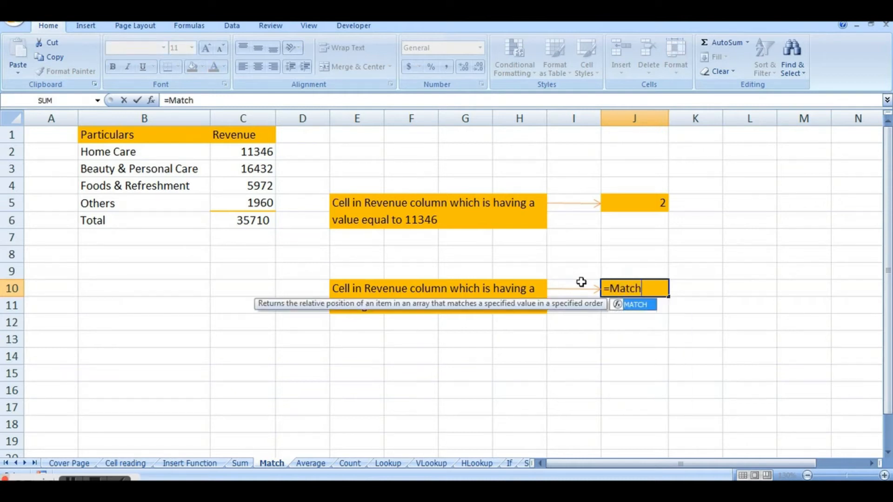
{"action": "double_click", "coordinate": [628, 304]}
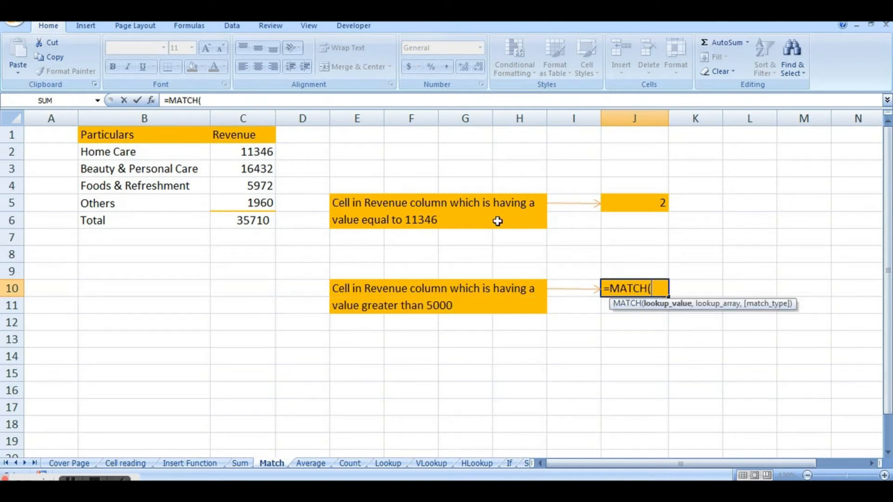
{"action": "type", "text": "5000"}
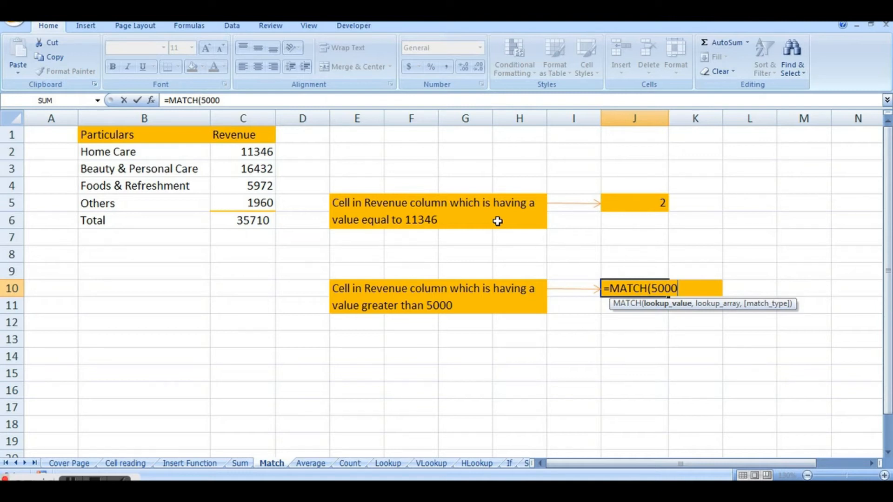
{"action": "type", "text": ","}
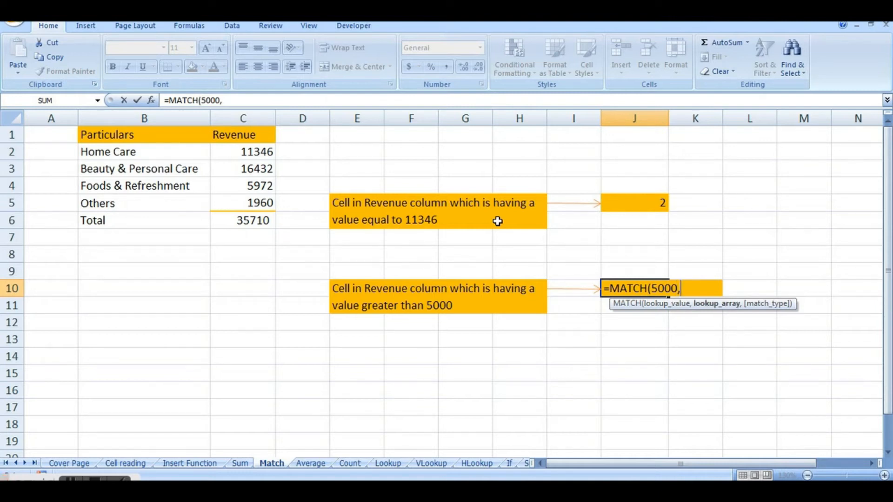
Complete the MATCH formula in J10 with the whole column C:C and match type -1 (Greater than), and reselect the cell.
{"action": "left_click", "coordinate": [265, 113]}
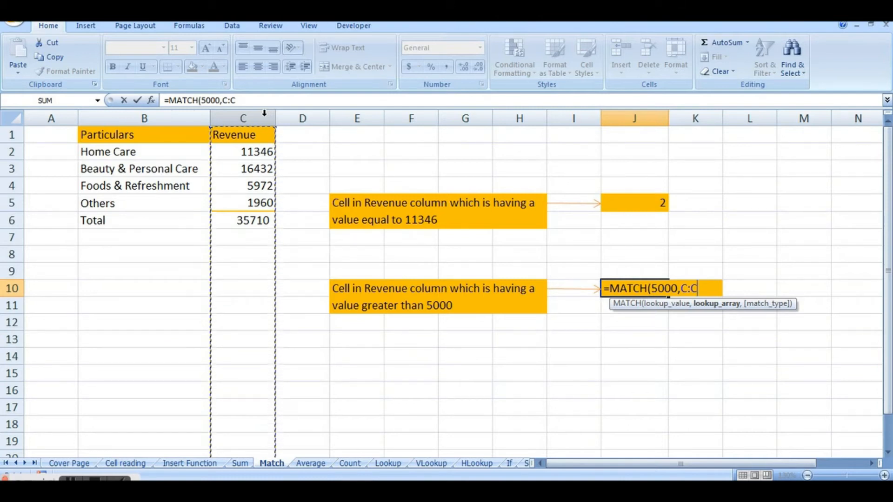
{"action": "type", "text": ","}
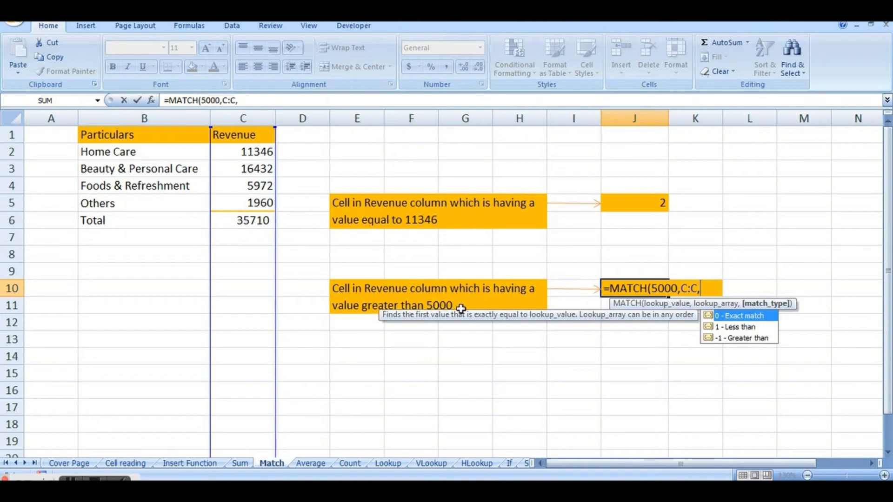
{"action": "double_click", "coordinate": [747, 338]}
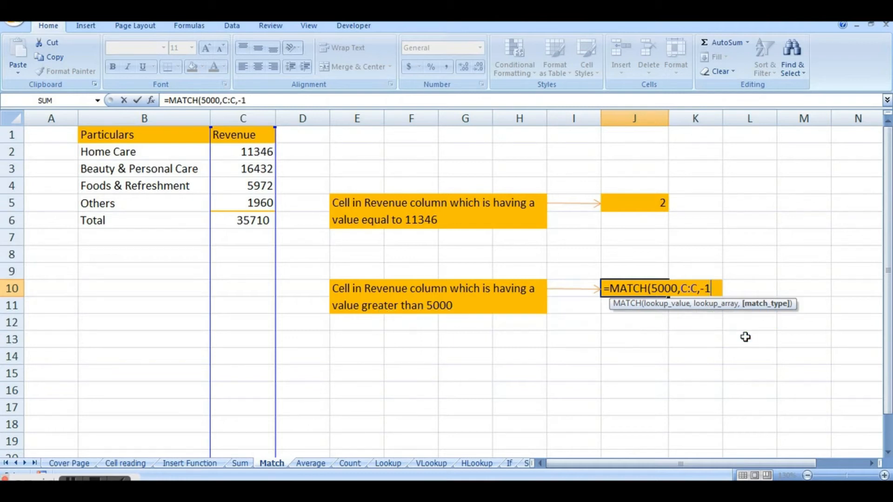
{"action": "type", "text": ")"}
{"action": "key", "text": "Return"}
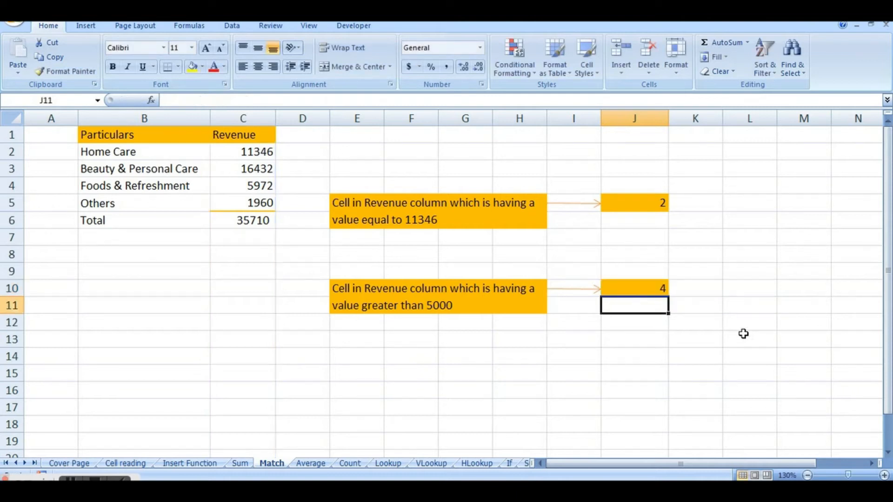
{"action": "left_click", "coordinate": [643, 285]}
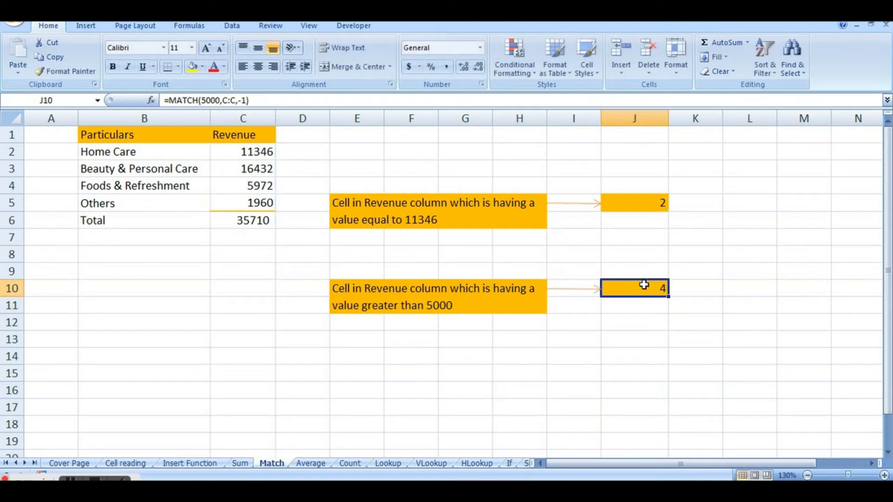
Compare the MATCH result in J10 with the Revenue column, going through cells C1 to C4.
{"action": "left_click", "coordinate": [257, 135]}
{"action": "left_click_drag", "start_coordinate": [257, 158], "coordinate": [268, 169]}
{"action": "left_click", "coordinate": [267, 168]}
{"action": "left_click", "coordinate": [253, 186]}
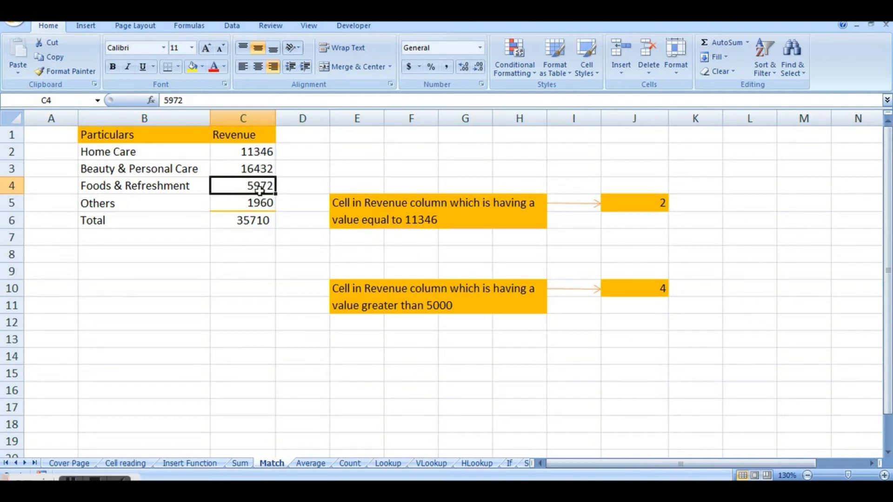
{"action": "left_click", "coordinate": [249, 164]}
{"action": "left_click", "coordinate": [250, 147]}
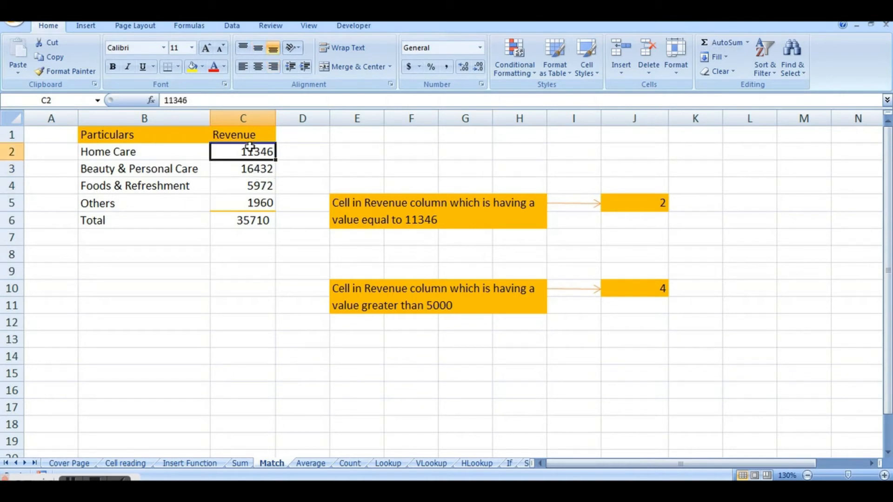
{"action": "left_click", "coordinate": [248, 184]}
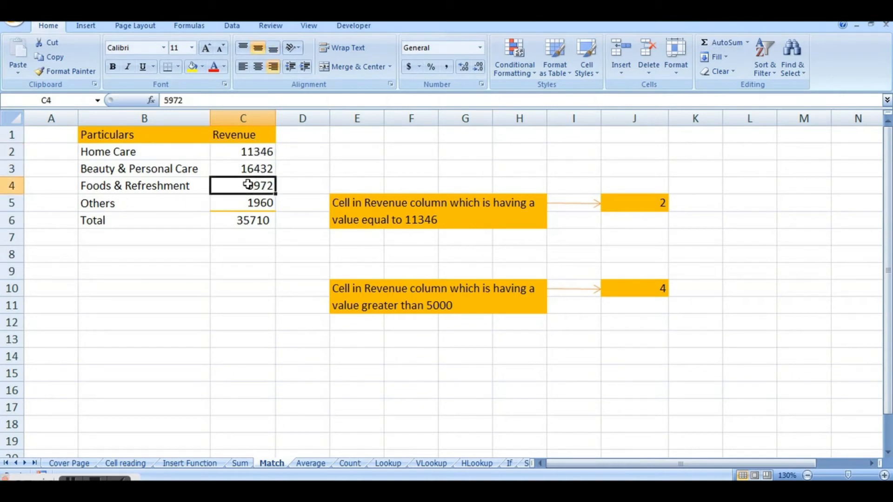
{"action": "left_click", "coordinate": [609, 294]}
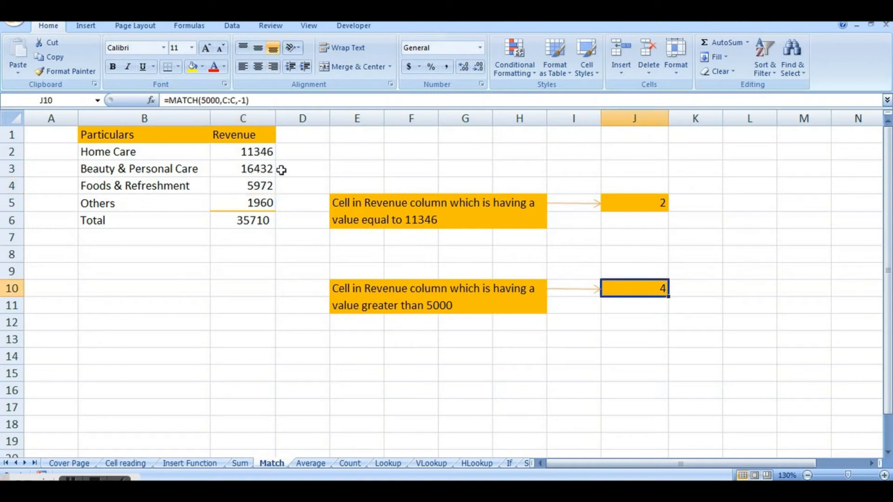
{"action": "left_click", "coordinate": [265, 182]}
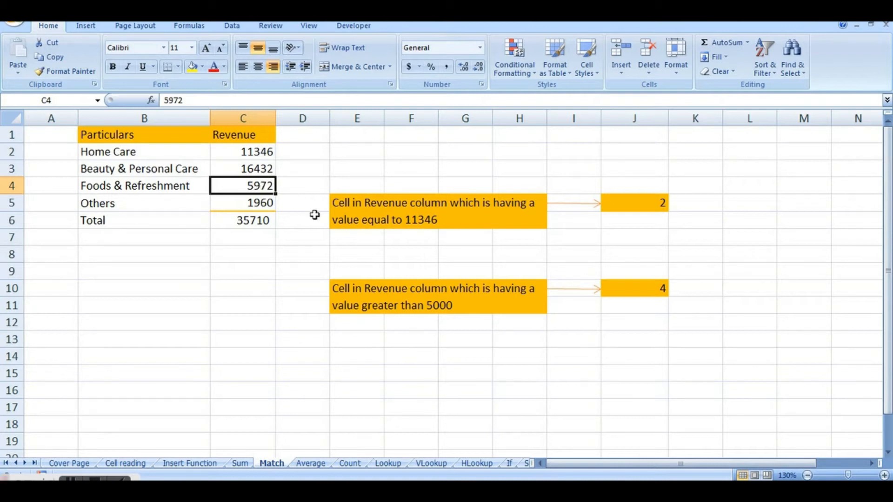
Go to the Average sheet and select the revenue values C2:C5 to read their average in the status bar.
{"action": "left_click", "coordinate": [311, 464]}
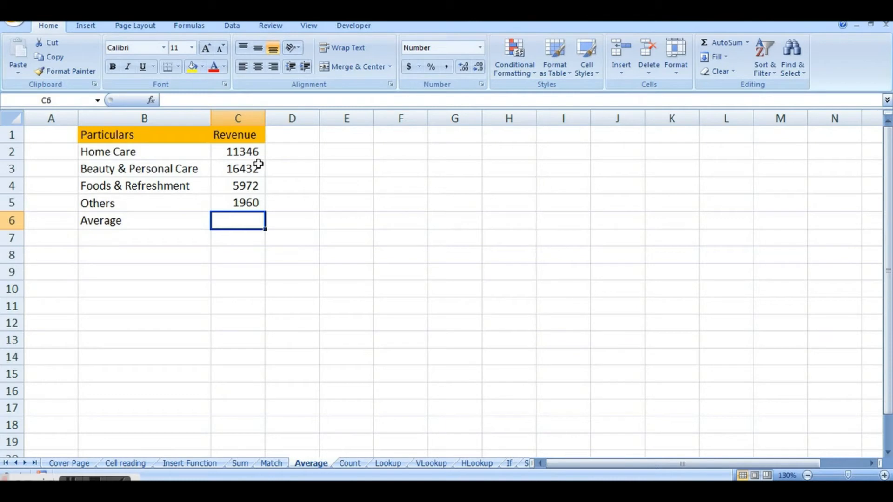
{"action": "left_click", "coordinate": [325, 278]}
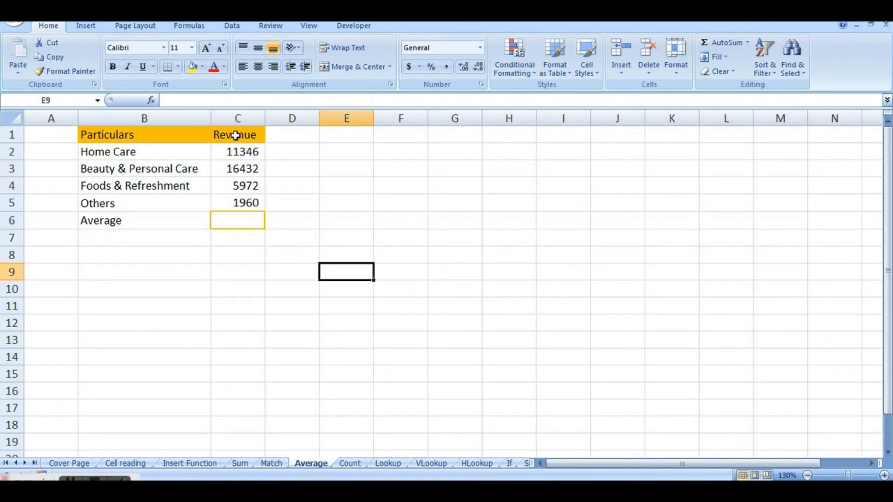
{"action": "left_click_drag", "start_coordinate": [232, 153], "coordinate": [233, 201]}
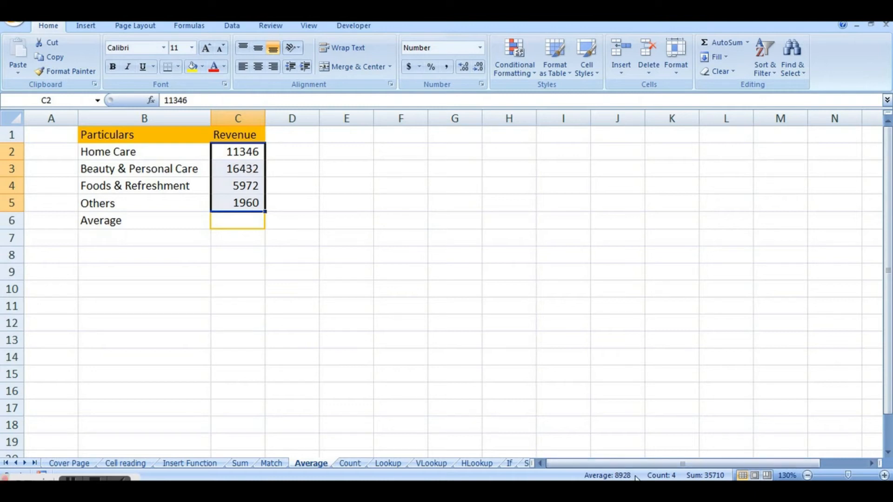
Enter the formula =AVERAGE(C2:C5) in cell C6 of the Average row.
{"action": "double_click", "coordinate": [227, 220]}
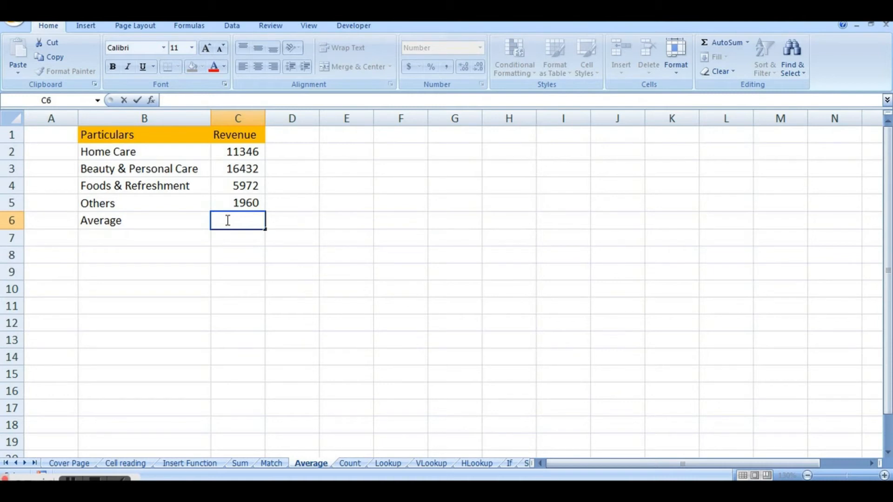
{"action": "type", "text": "="}
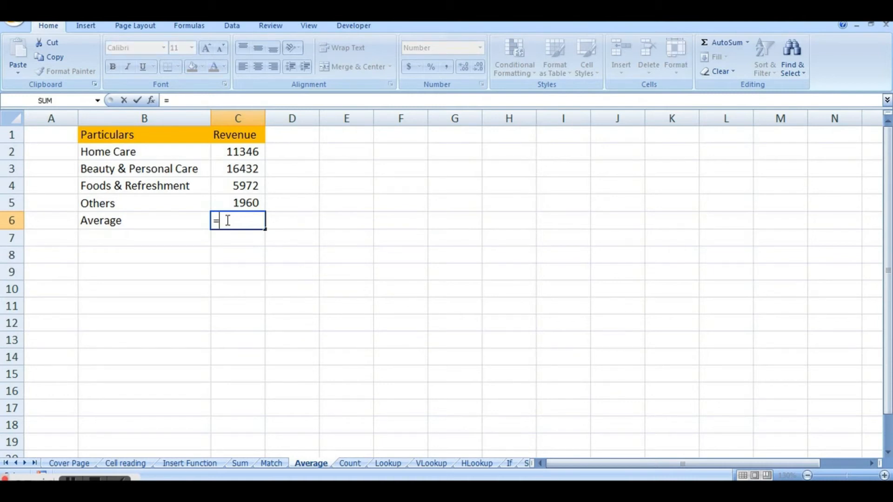
{"action": "type", "text": "Average"}
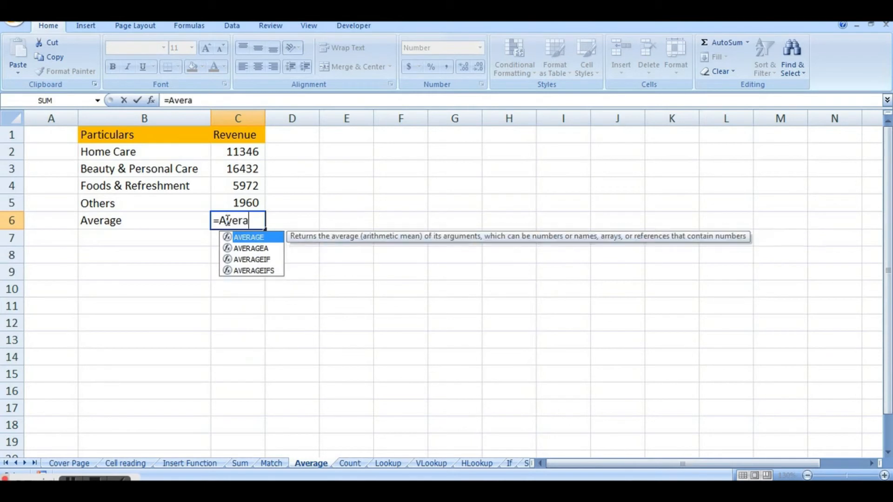
{"action": "double_click", "coordinate": [251, 237]}
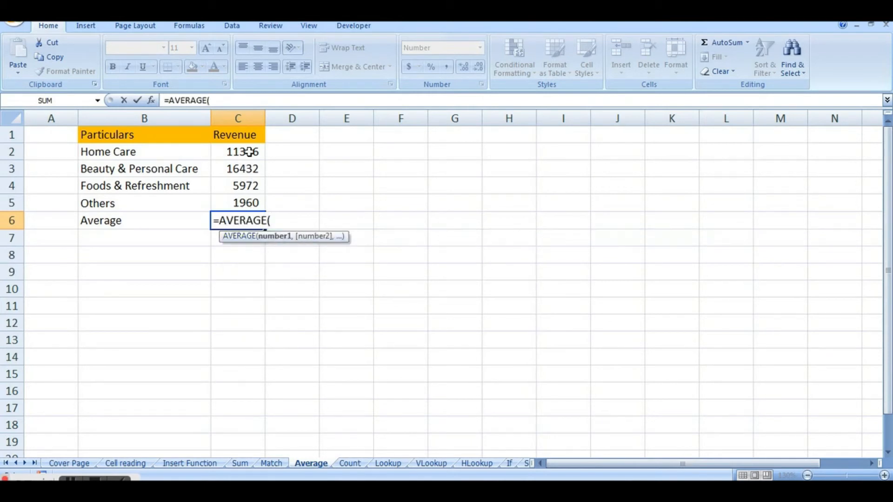
{"action": "left_click_drag", "start_coordinate": [250, 152], "coordinate": [248, 197]}
{"action": "type", "text": ")"}
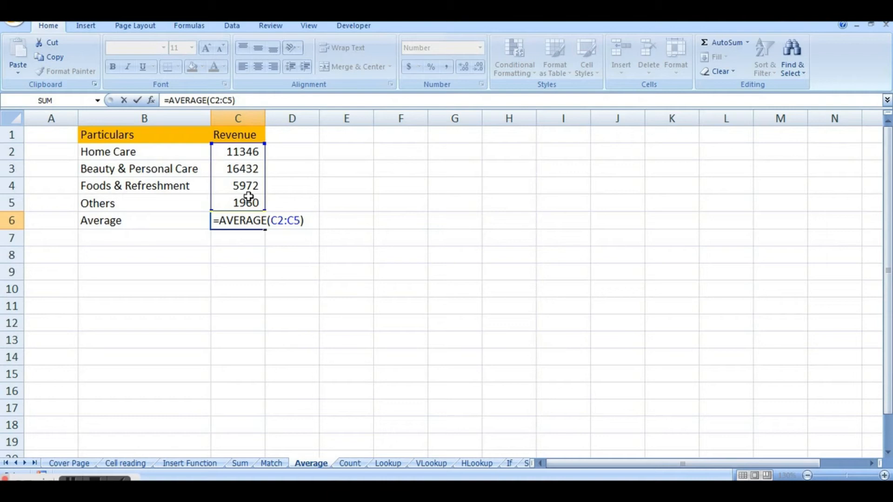
{"action": "key", "text": "Return"}
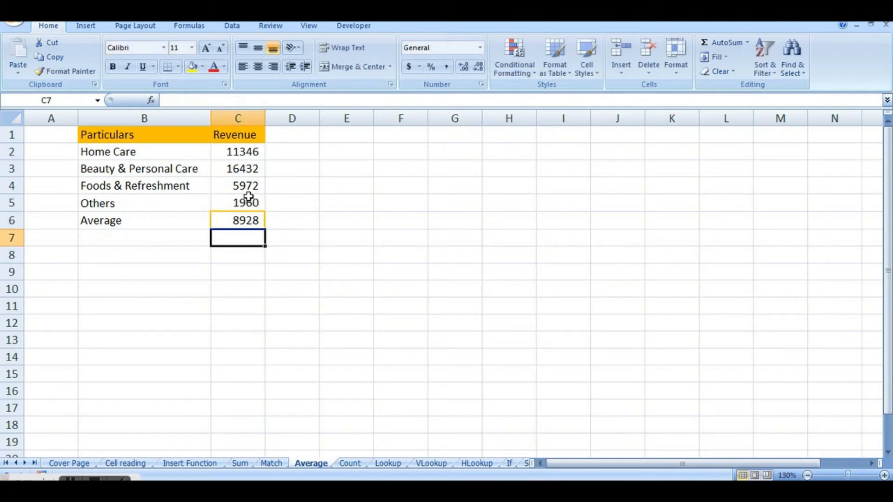
Check the AVERAGE result in C6 against the status bar average of cells C2:C5.
{"action": "left_click", "coordinate": [254, 220]}
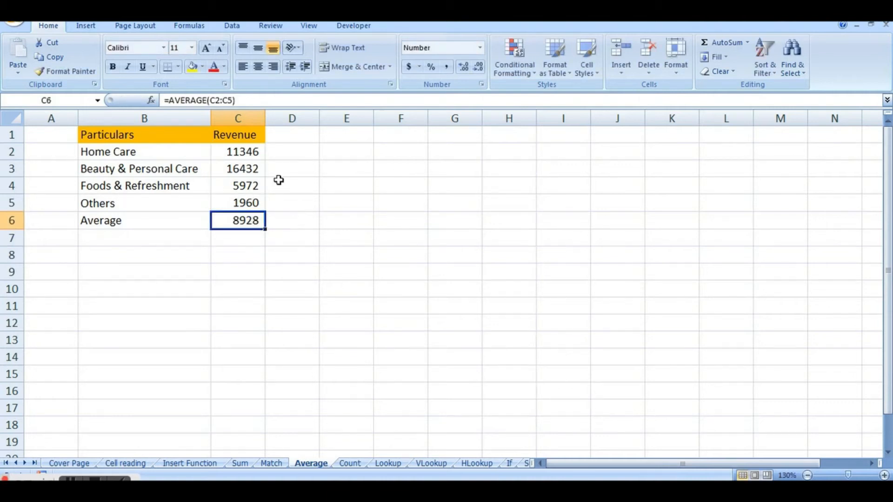
{"action": "left_click_drag", "start_coordinate": [241, 146], "coordinate": [245, 196]}
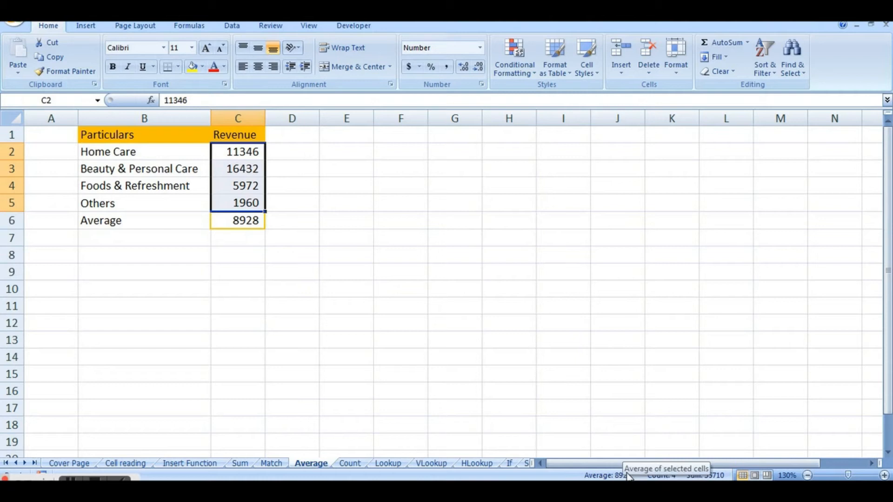
{"action": "left_click", "coordinate": [277, 241]}
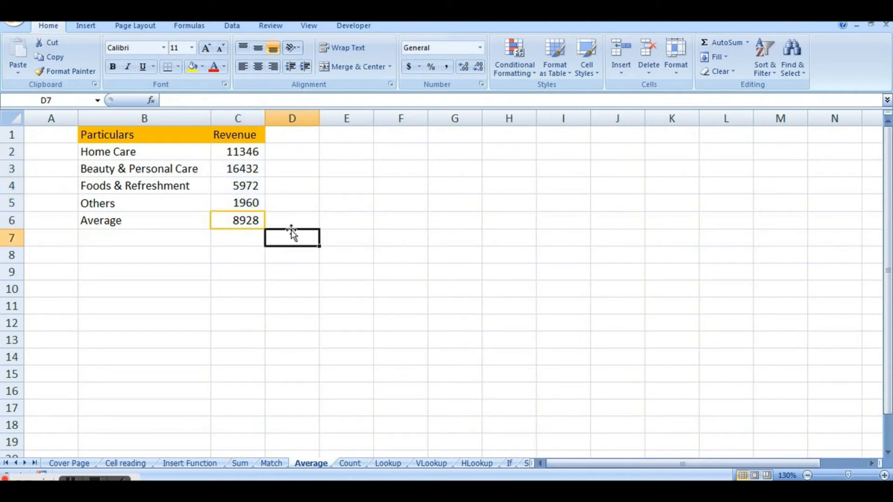
Go to the Count sheet, delete the blank row 4, and check the empty Count cell and its description in E5.
{"action": "left_click", "coordinate": [350, 463]}
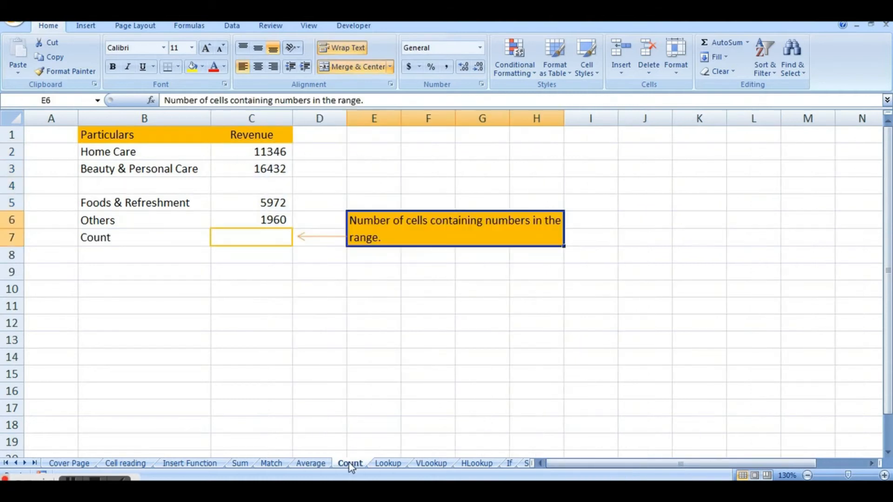
{"action": "left_click", "coordinate": [423, 323]}
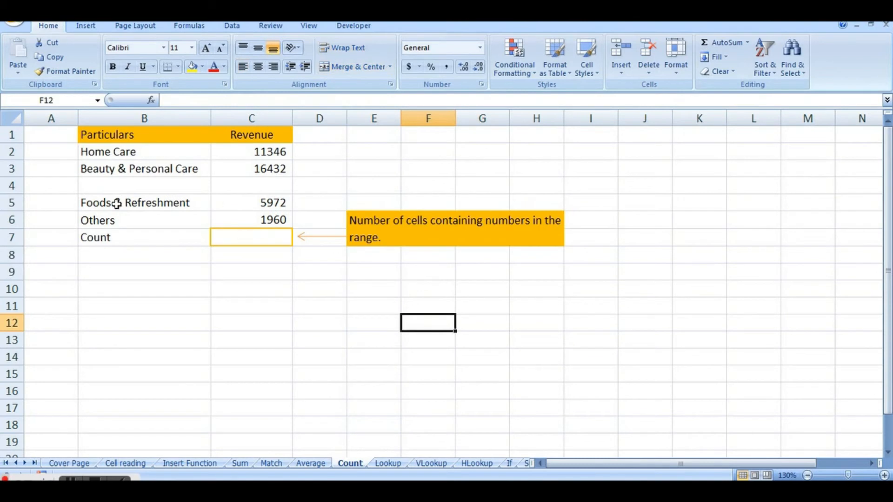
{"action": "left_click", "coordinate": [12, 185]}
{"action": "right_click", "coordinate": [12, 186]}
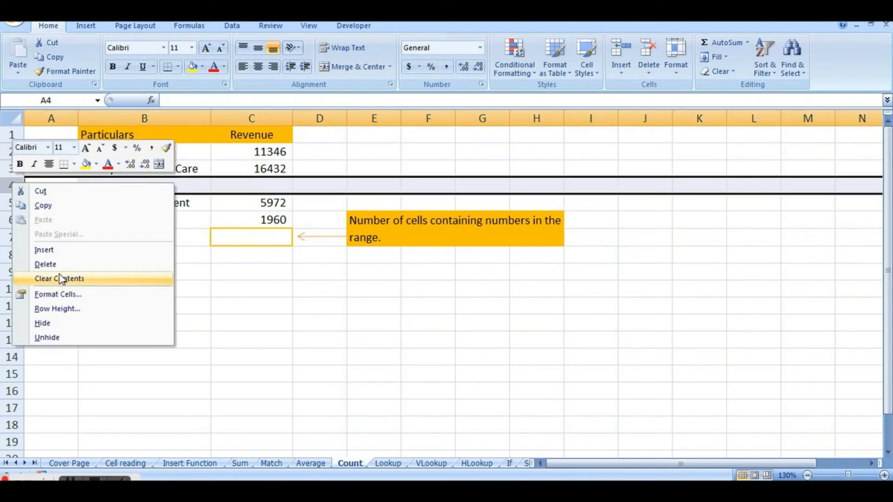
{"action": "left_click", "coordinate": [62, 268]}
{"action": "left_click", "coordinate": [246, 220]}
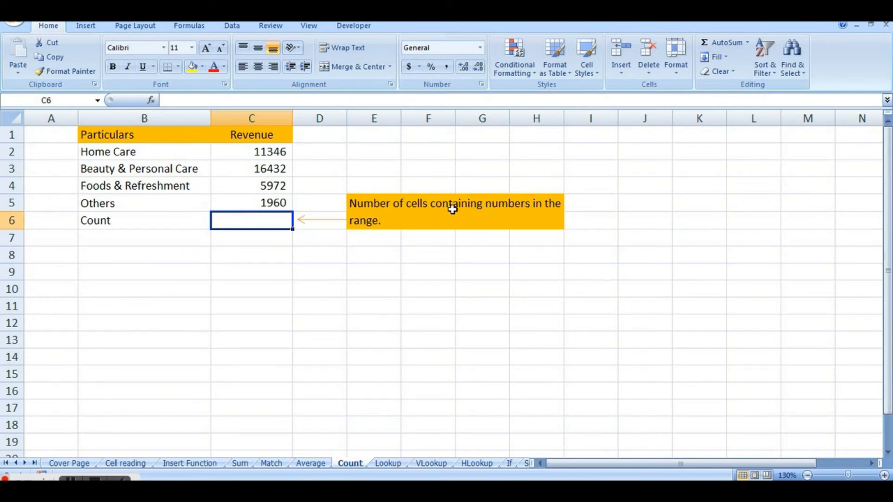
{"action": "left_click", "coordinate": [370, 214]}
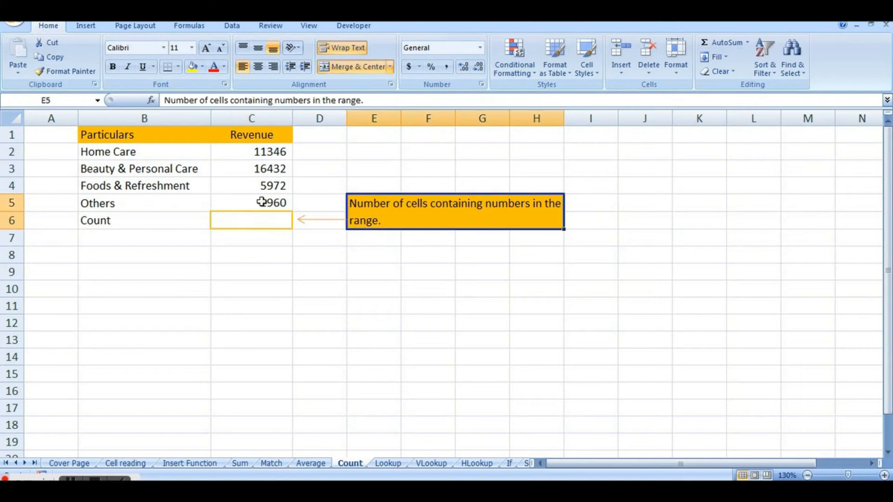
Insert a blank row 4 above the Foods & Refreshment row on the Count sheet.
{"action": "left_click", "coordinate": [258, 227]}
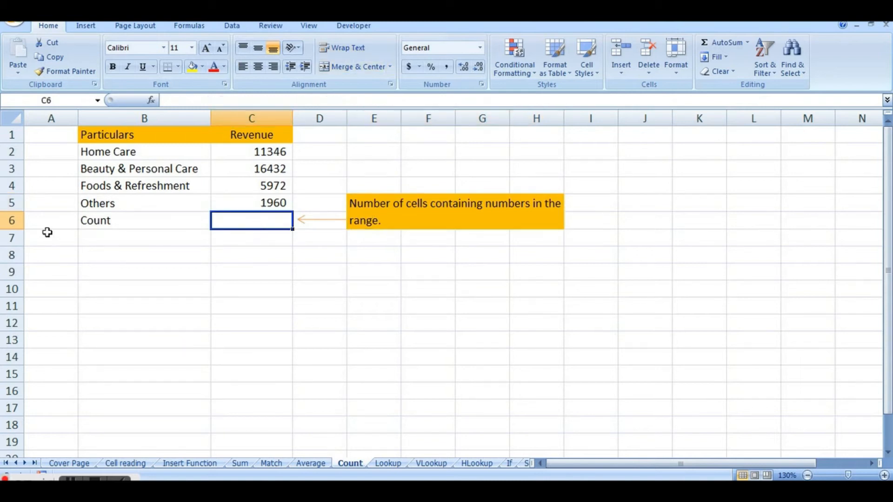
{"action": "left_click", "coordinate": [6, 184]}
{"action": "right_click", "coordinate": [6, 184]}
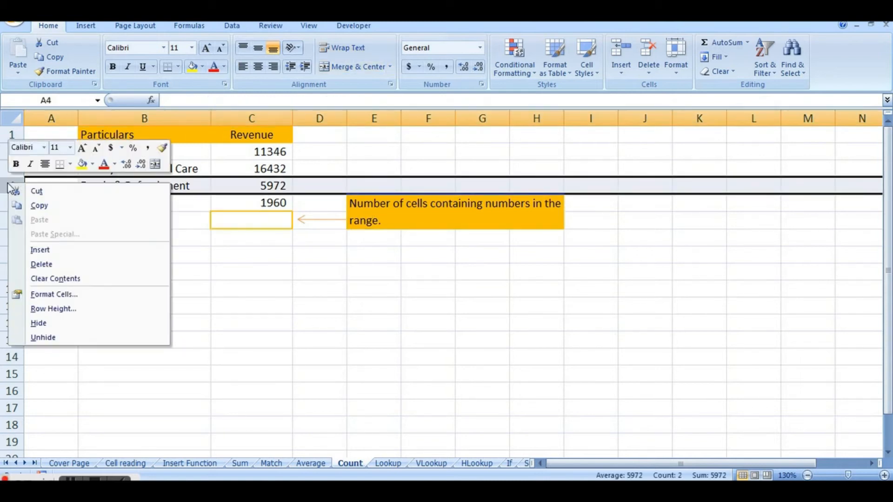
{"action": "left_click", "coordinate": [46, 251]}
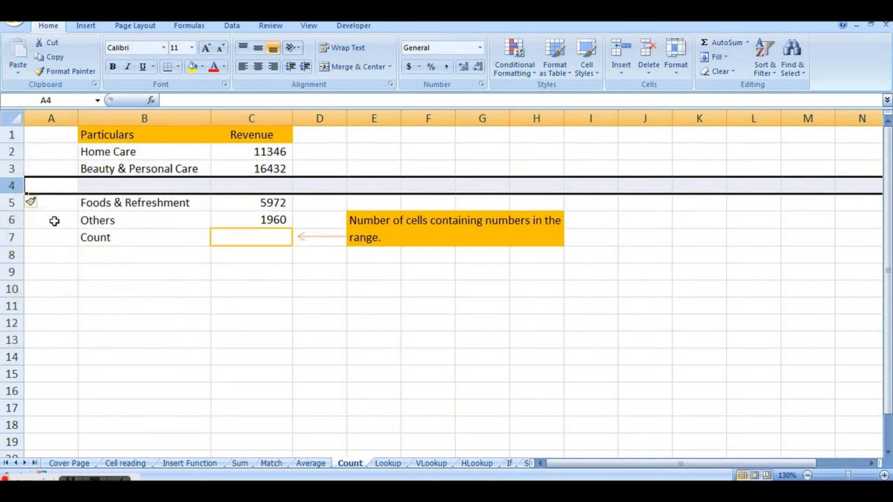
Enter the formula =COUNT(C2:C6) in cell C7 of the Count row.
{"action": "left_click", "coordinate": [245, 245]}
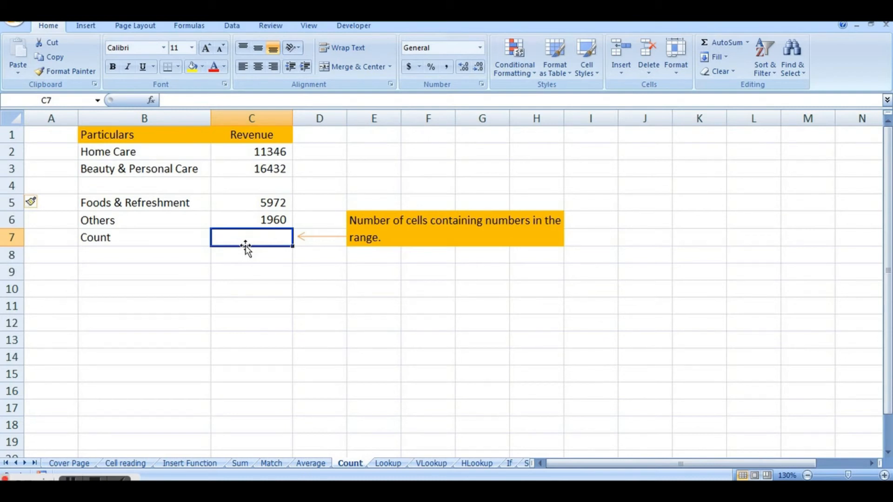
{"action": "left_click", "coordinate": [269, 117]}
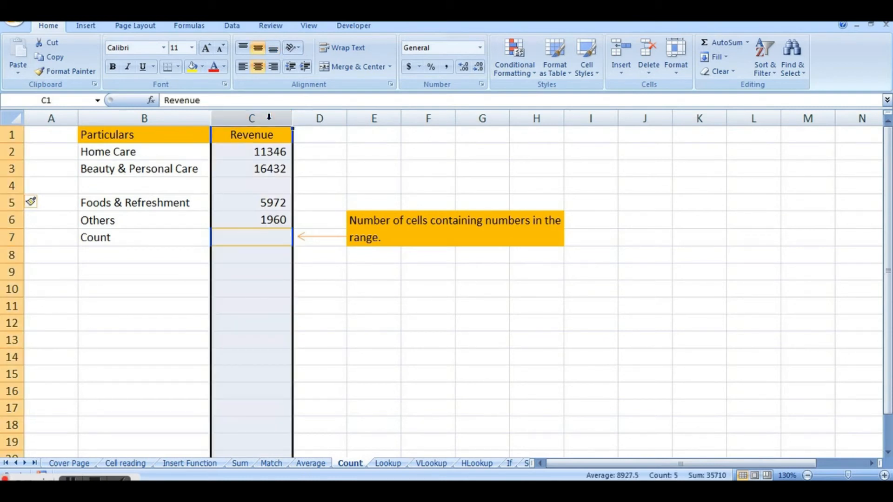
{"action": "left_click", "coordinate": [266, 237]}
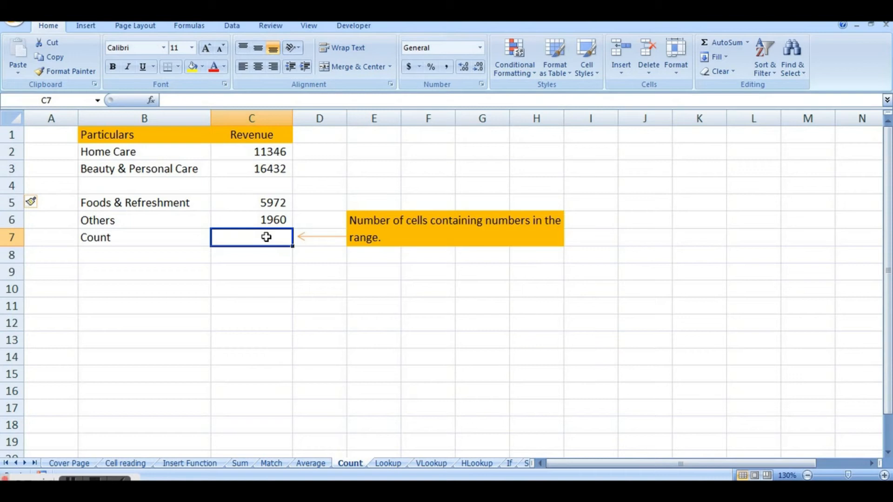
{"action": "type", "text": "=Count"}
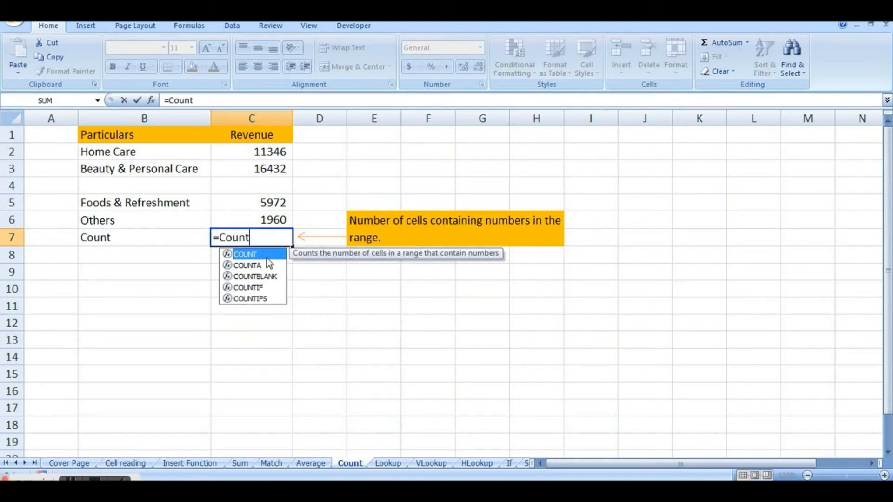
{"action": "key", "text": "Tab"}
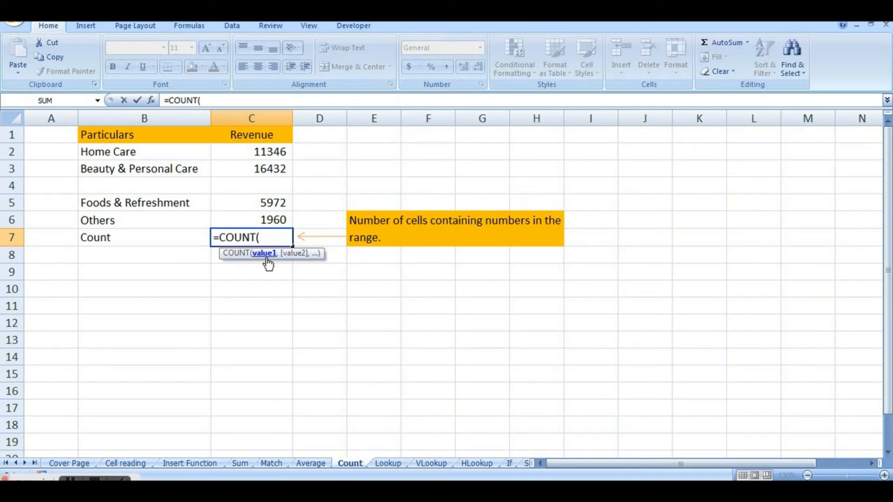
{"action": "left_click", "coordinate": [269, 152]}
{"action": "left_click_drag", "start_coordinate": [268, 152], "coordinate": [269, 213]}
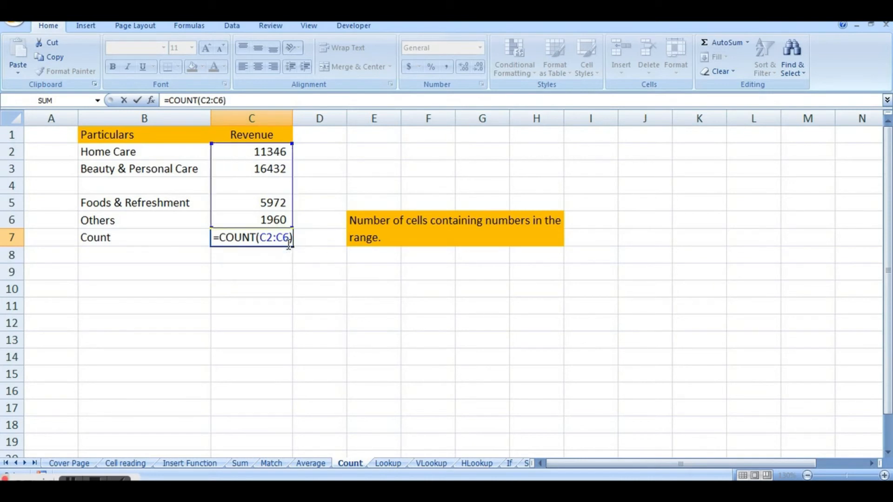
{"action": "key", "text": "Return"}
Check the COUNT result in C7 against the blank cell C4 within the counted range.
{"action": "left_click", "coordinate": [284, 238]}
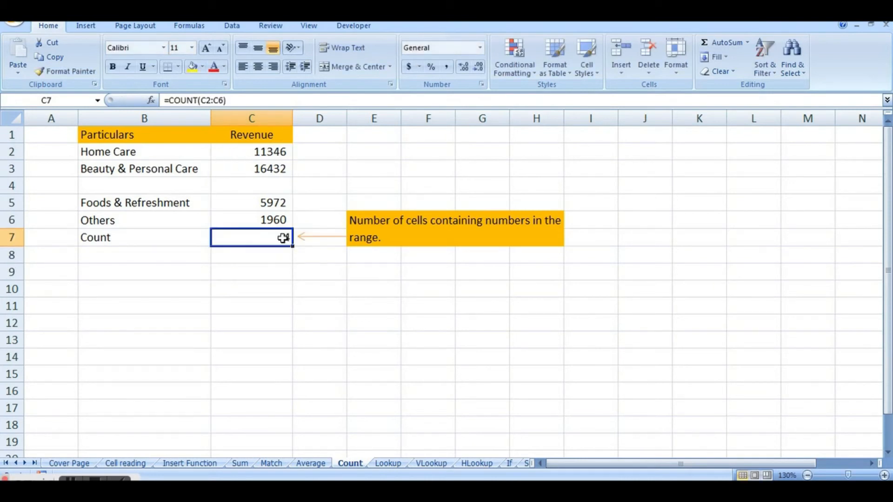
{"action": "left_click", "coordinate": [275, 183]}
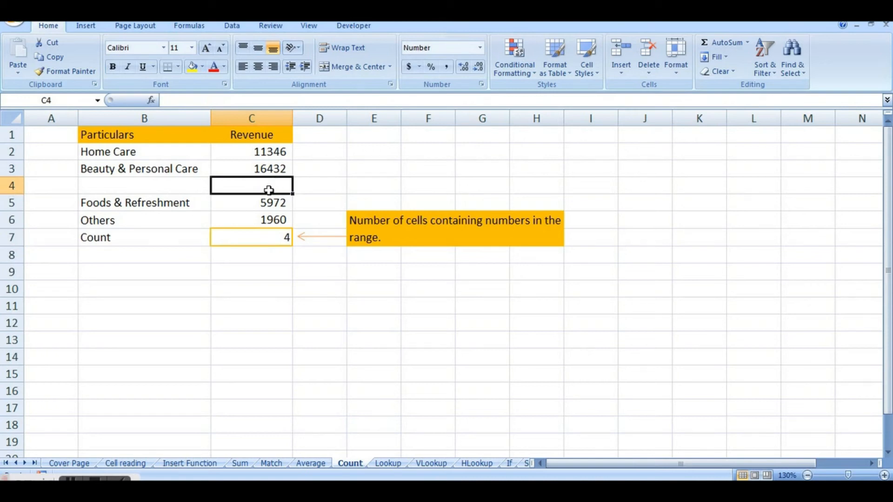
{"action": "left_click", "coordinate": [281, 232]}
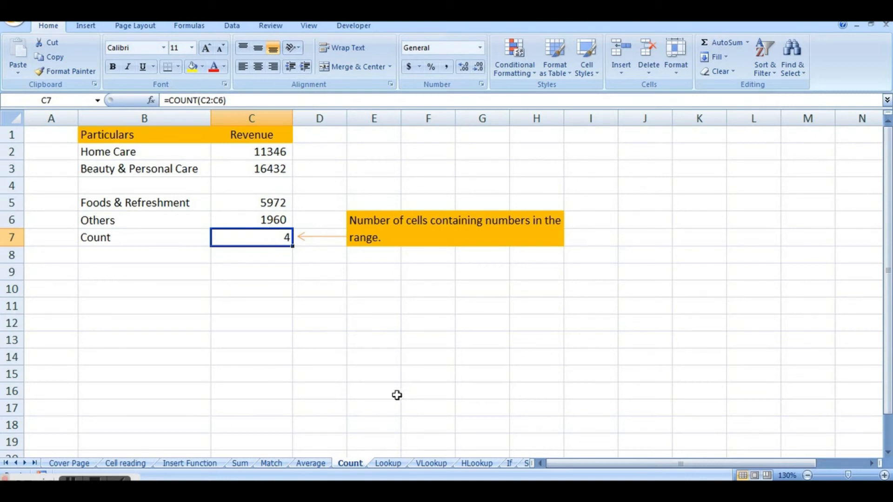
{"action": "left_click", "coordinate": [266, 192]}
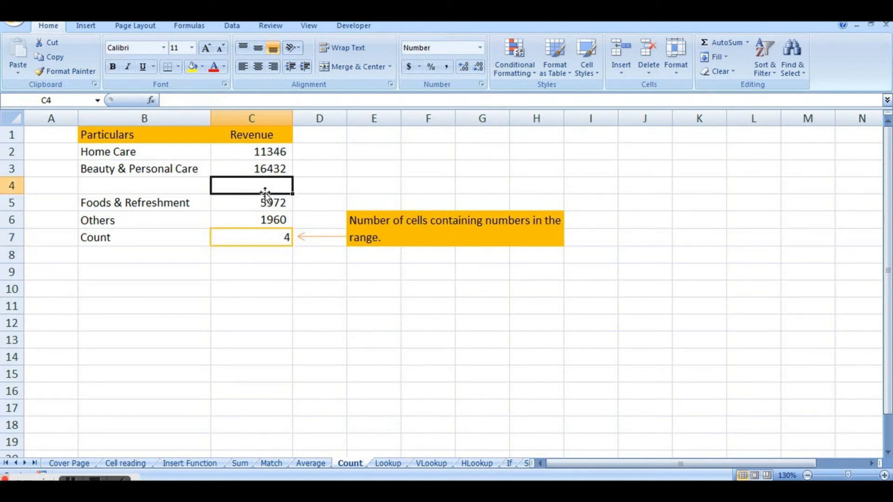
{"action": "left_click", "coordinate": [264, 237]}
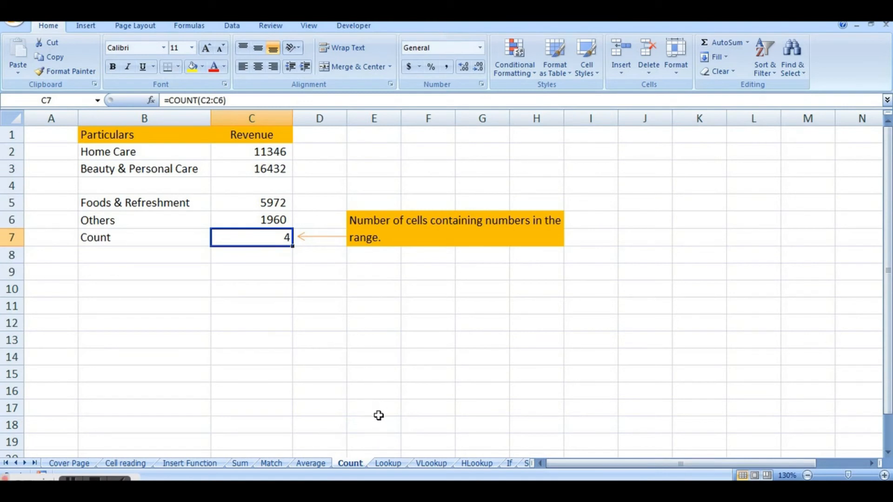
On the Lookup sheet, enter the labels Others in cell F5 and Foods & Refreshments in cell F6.
{"action": "left_click", "coordinate": [389, 464]}
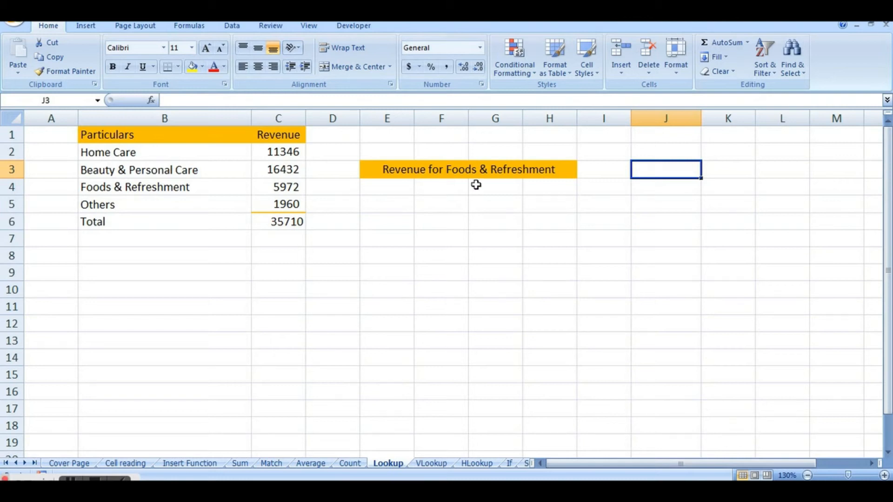
{"action": "left_click", "coordinate": [435, 211]}
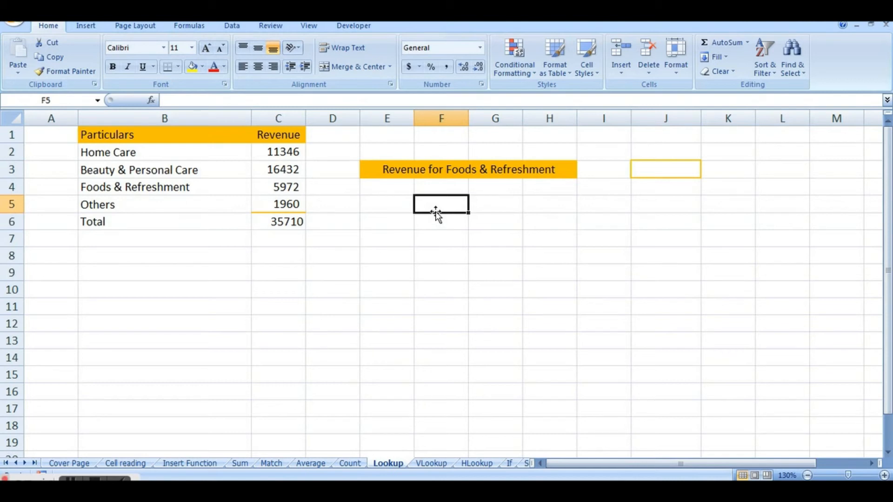
{"action": "type", "text": "Others"}
{"action": "key", "text": "Return"}
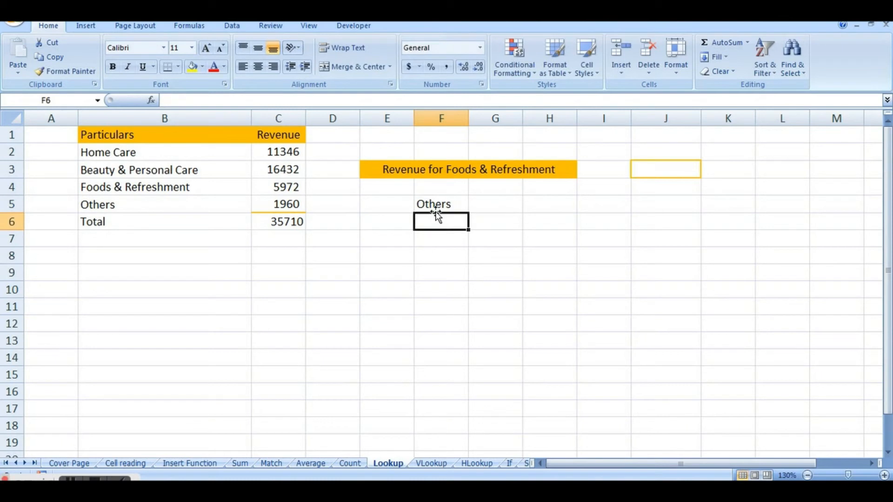
{"action": "type", "text": "Foods &"}
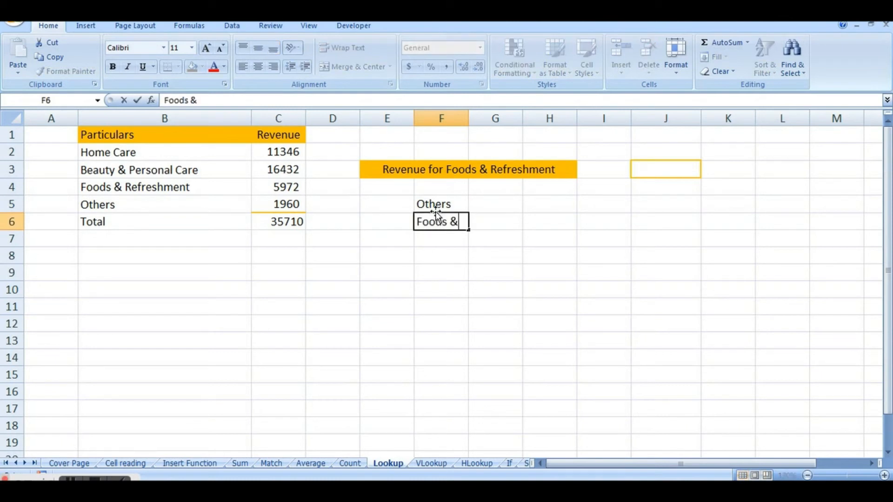
{"action": "type", "text": " Refreshments"}
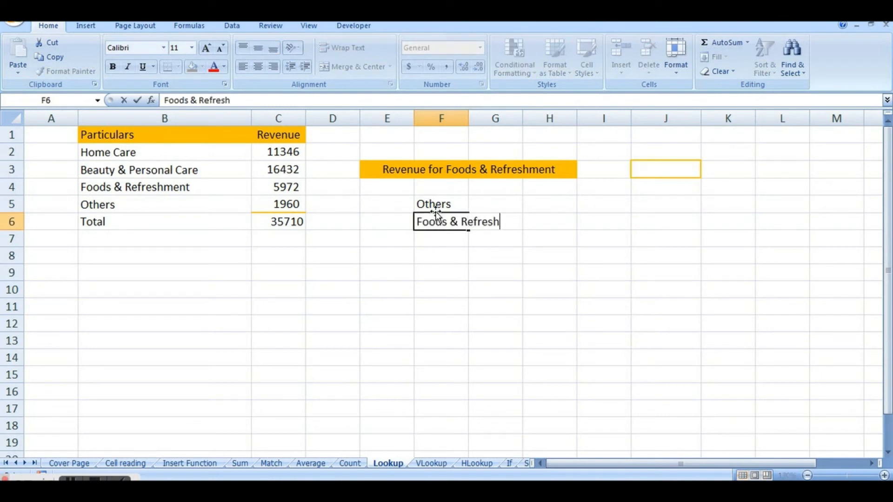
{"action": "left_click", "coordinate": [463, 263]}
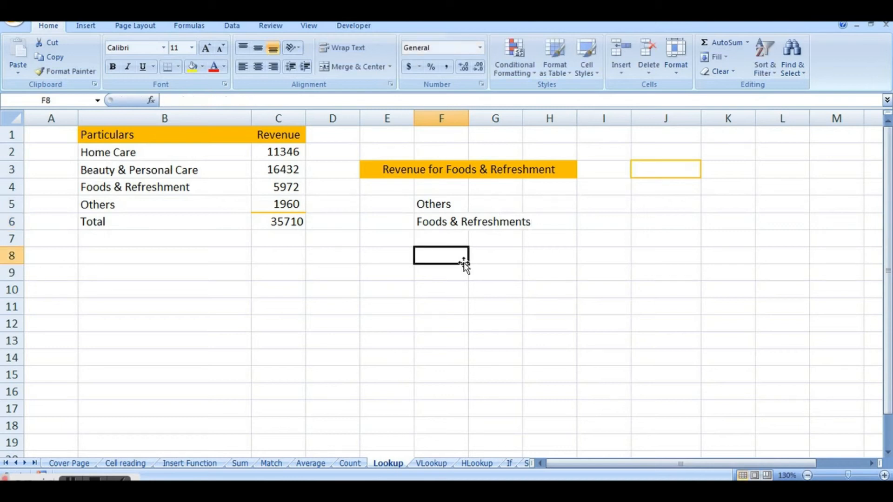
Correct the label in cell F6 to Foods & Refreshment so it matches the table's spelling.
{"action": "left_click", "coordinate": [433, 220]}
{"action": "left_click", "coordinate": [277, 100]}
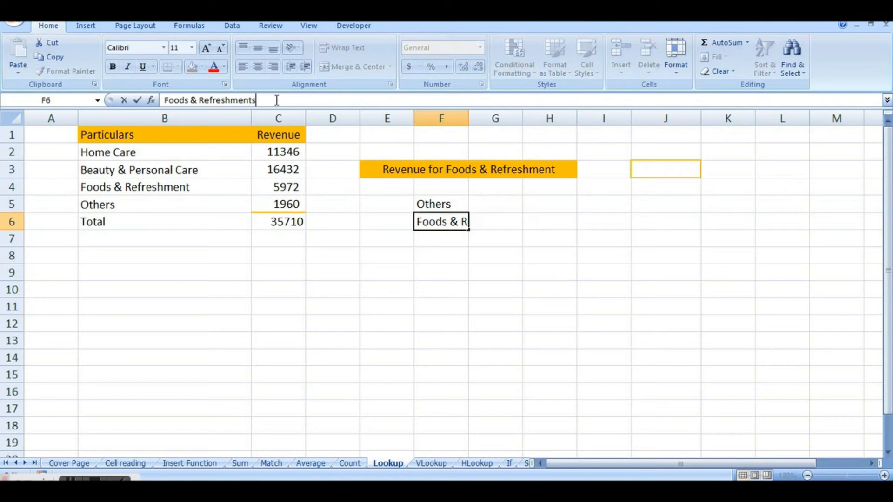
{"action": "key", "text": "BackSpace"}
{"action": "left_click", "coordinate": [367, 268]}
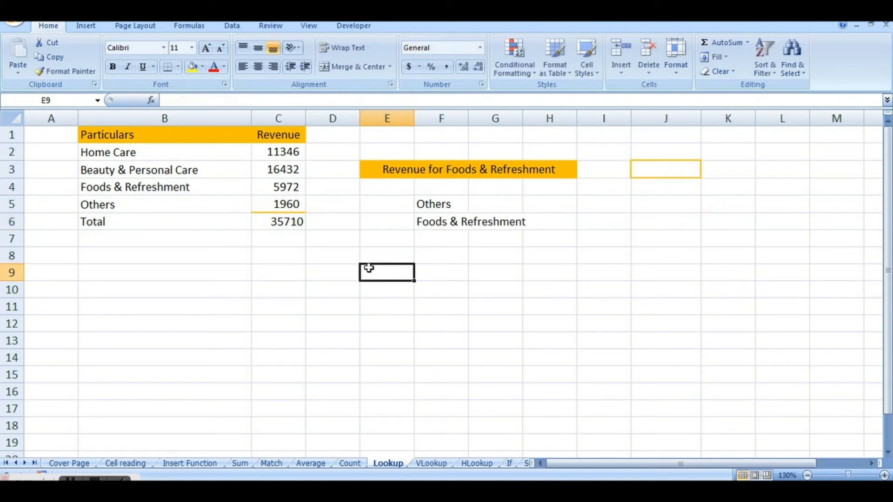
{"action": "left_click", "coordinate": [433, 227]}
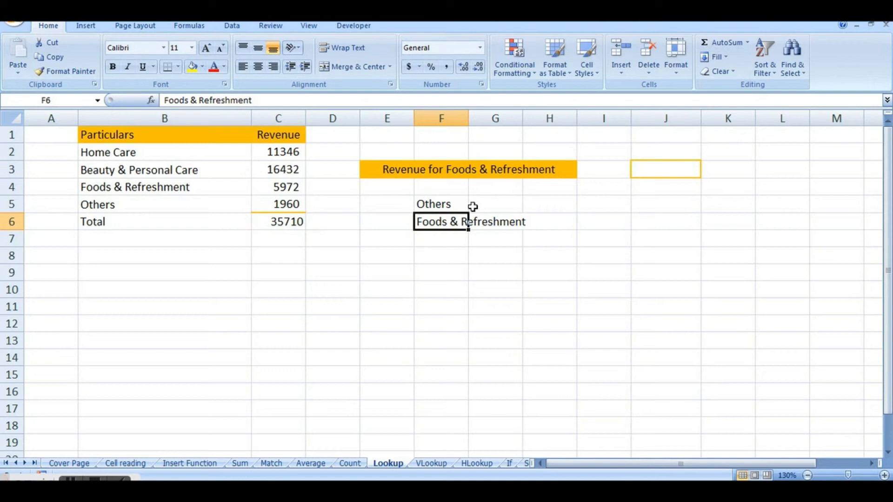
{"action": "left_click", "coordinate": [499, 202]}
{"action": "left_click", "coordinate": [498, 223]}
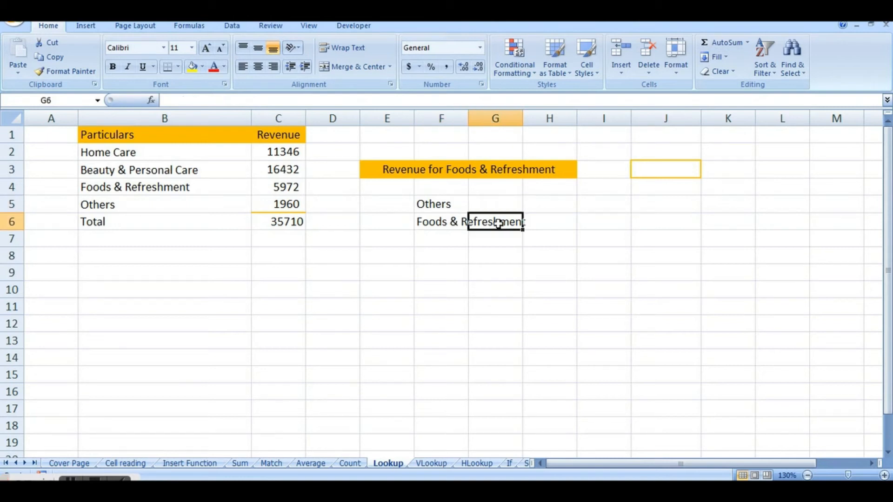
{"action": "left_click", "coordinate": [553, 221]}
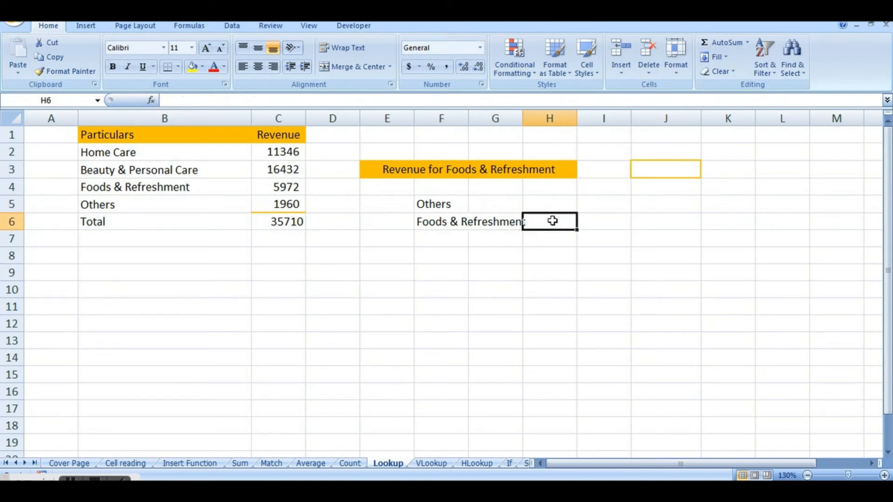
{"action": "left_click", "coordinate": [614, 218]}
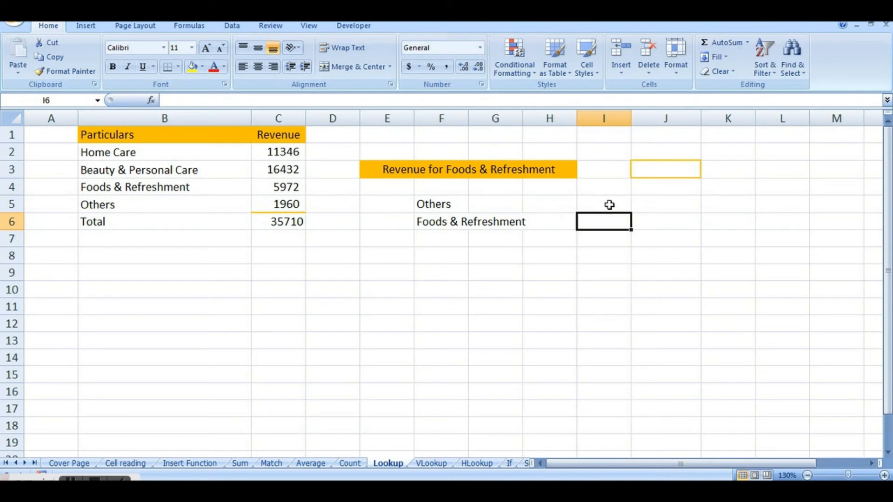
{"action": "left_click", "coordinate": [609, 204]}
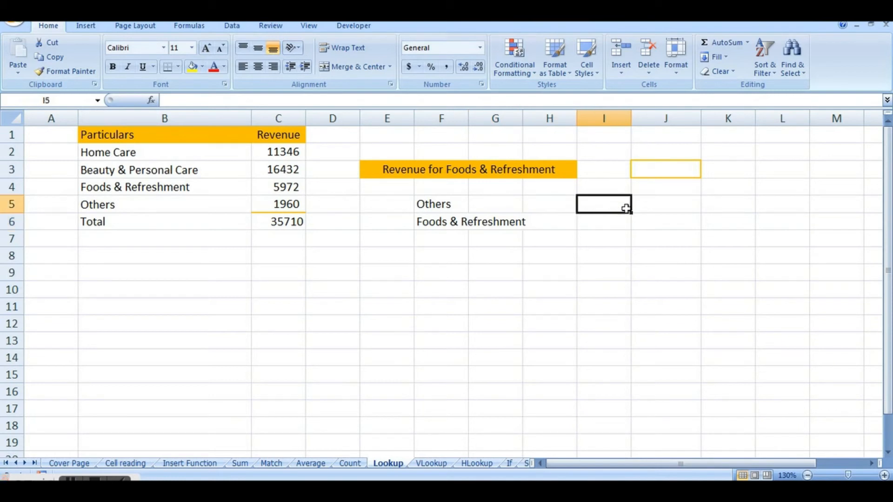
Enter the formula =LOOKUP(F6,B:C,C:C) in cell I6 to retrieve the revenue for Foods & Refreshment.
{"action": "left_click", "coordinate": [596, 221]}
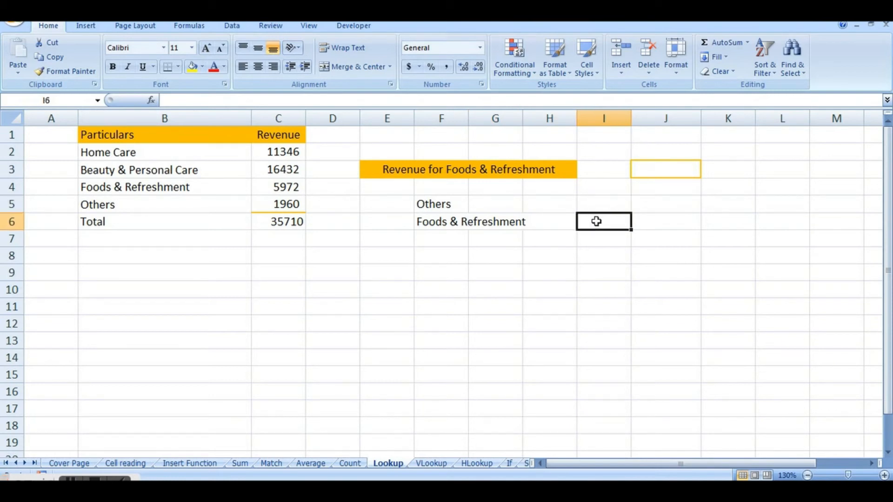
{"action": "type", "text": "=Loo"}
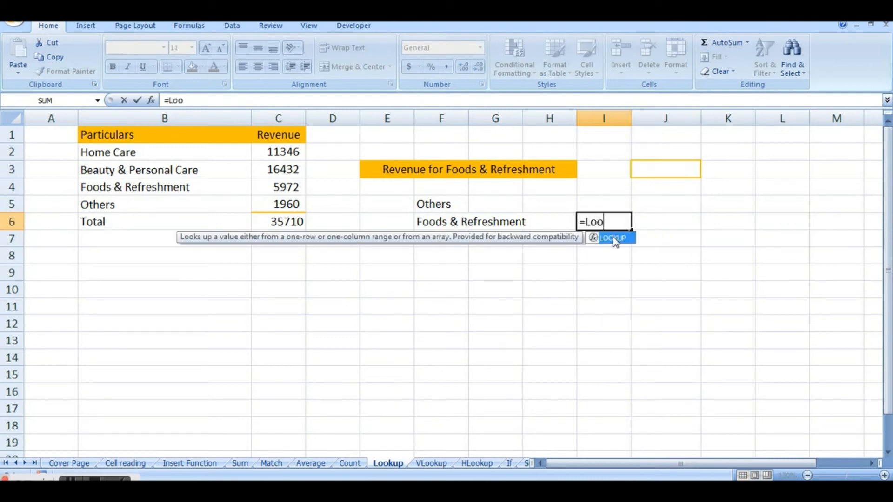
{"action": "double_click", "coordinate": [615, 238]}
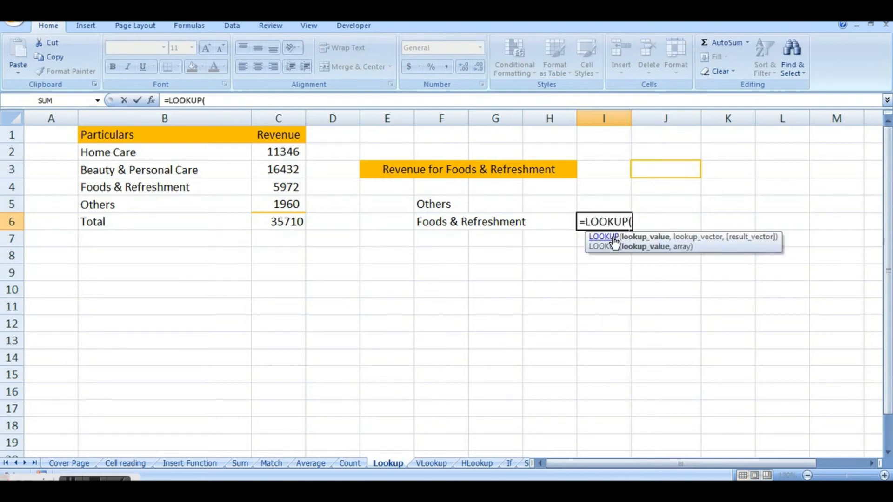
{"action": "left_click", "coordinate": [433, 223]}
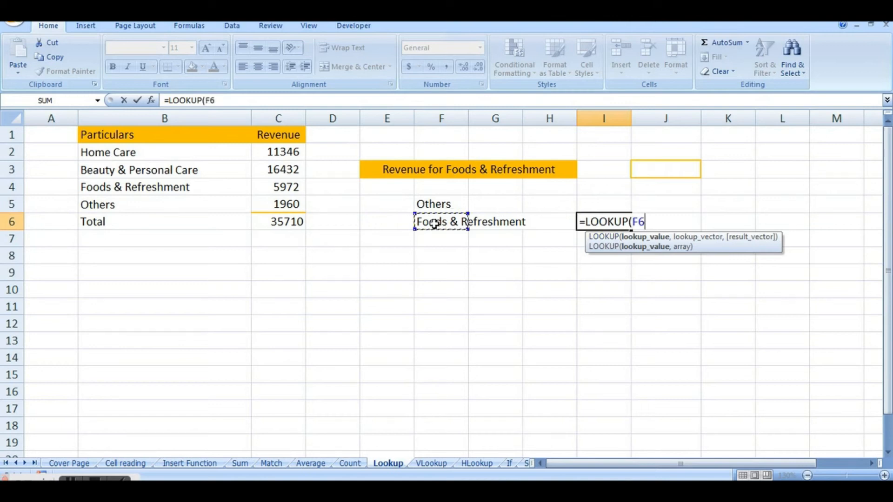
{"action": "type", "text": ","}
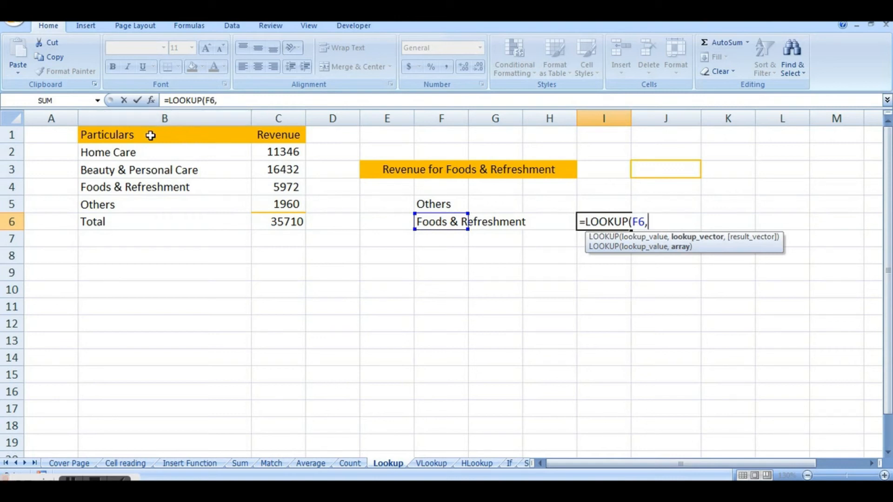
{"action": "left_click_drag", "start_coordinate": [146, 118], "coordinate": [288, 117]}
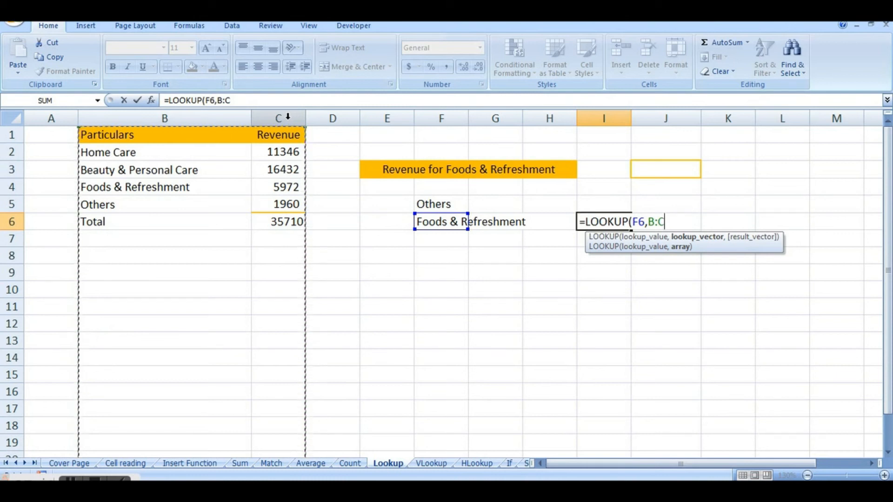
{"action": "type", "text": ","}
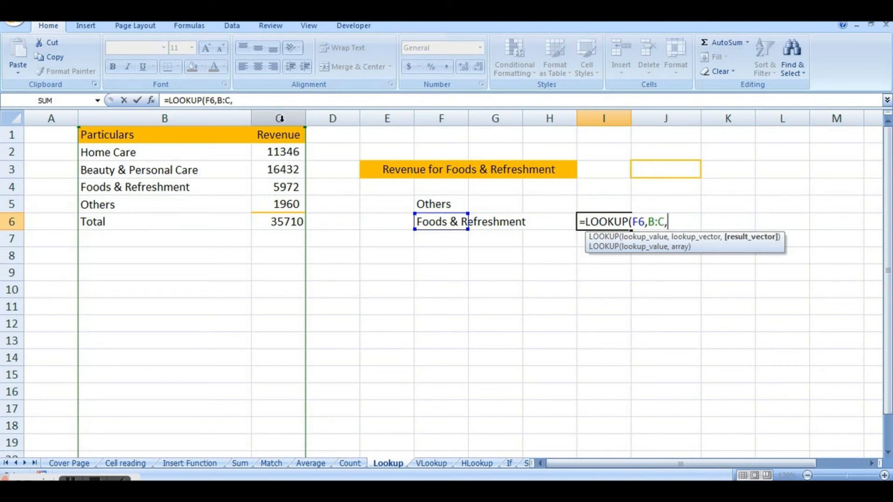
{"action": "left_click", "coordinate": [281, 117]}
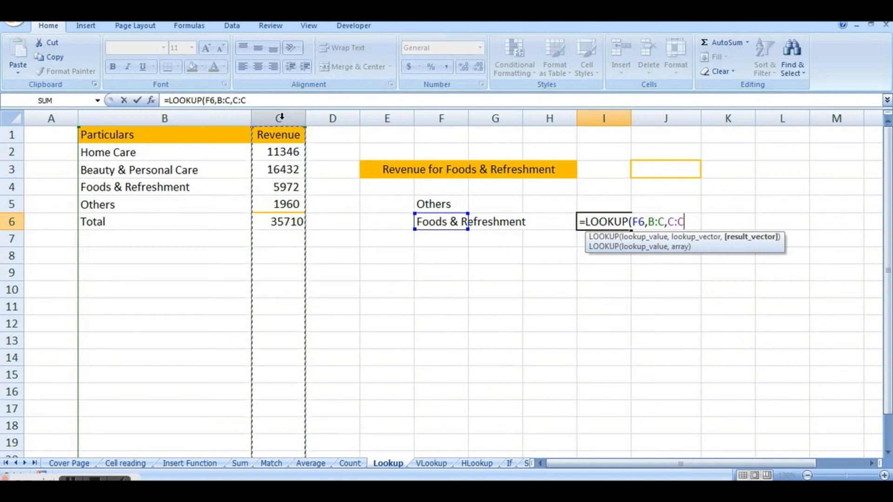
{"action": "type", "text": ")"}
{"action": "key", "text": "Return"}
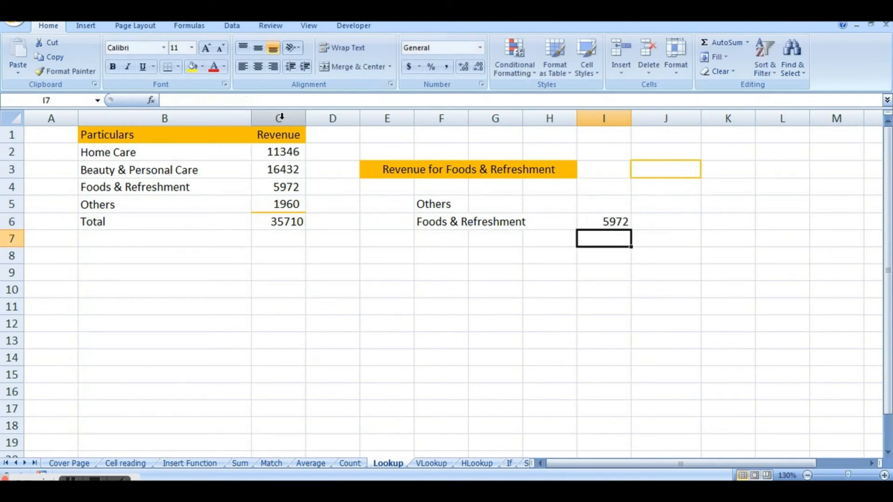
Review the LOOKUP formula in I6 against its lookup label in F6 and the neighbouring cell I5.
{"action": "left_click", "coordinate": [613, 222]}
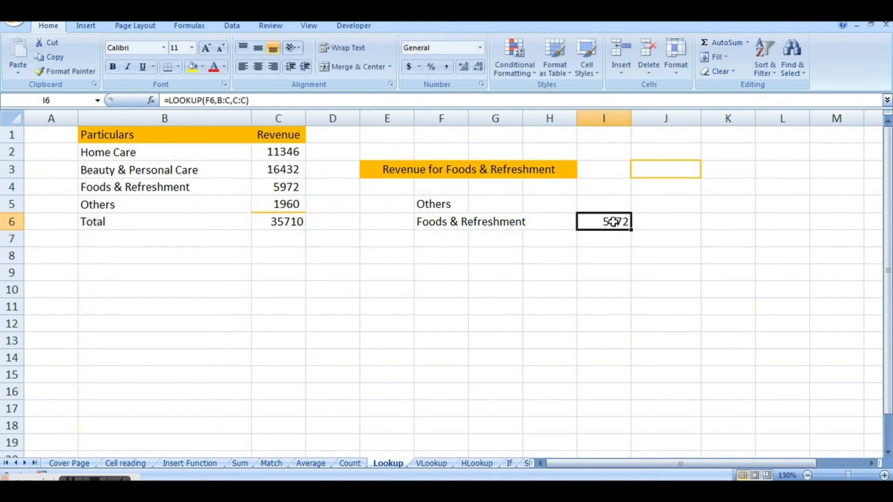
{"action": "left_click", "coordinate": [434, 224]}
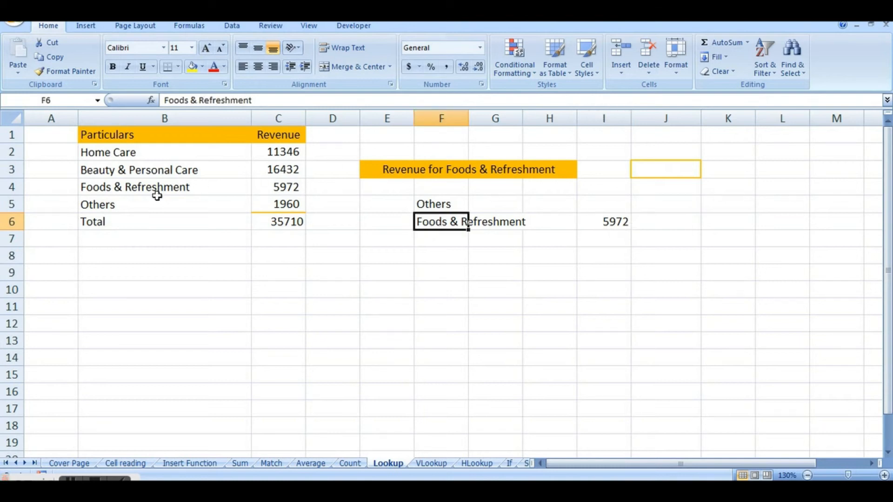
{"action": "left_click", "coordinate": [611, 221]}
{"action": "left_click", "coordinate": [601, 203]}
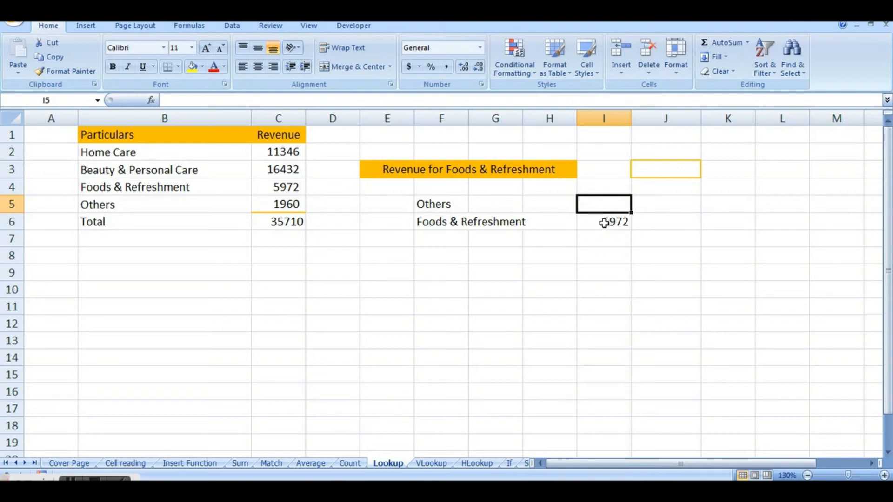
{"action": "left_click", "coordinate": [605, 223]}
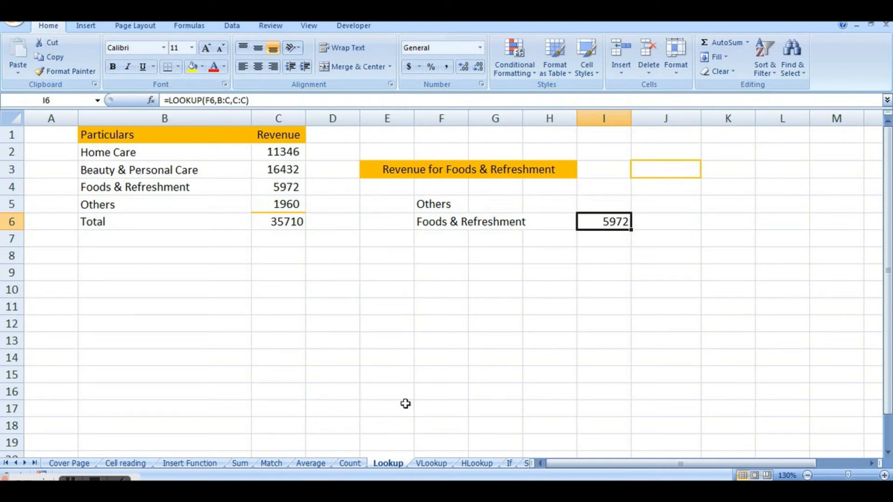
On the VLookup sheet, clear the existing answer in cell J3 beside the Home care revenue question.
{"action": "left_click", "coordinate": [432, 464]}
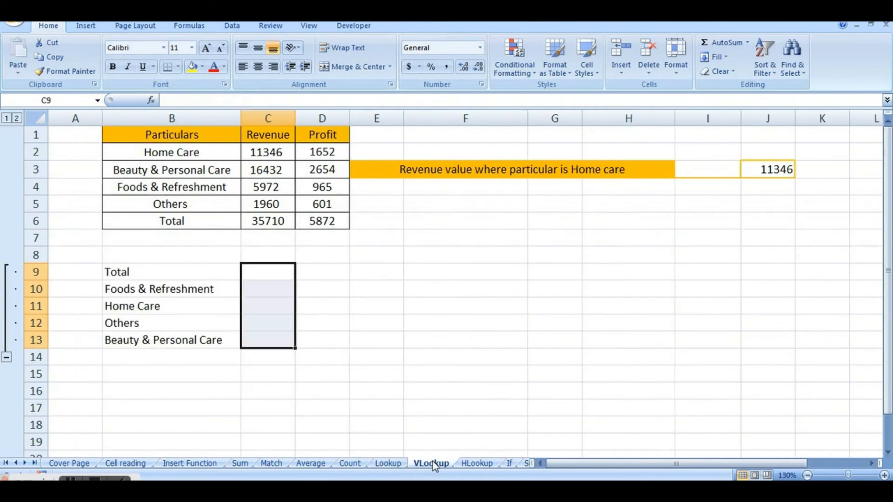
{"action": "left_click", "coordinate": [496, 270]}
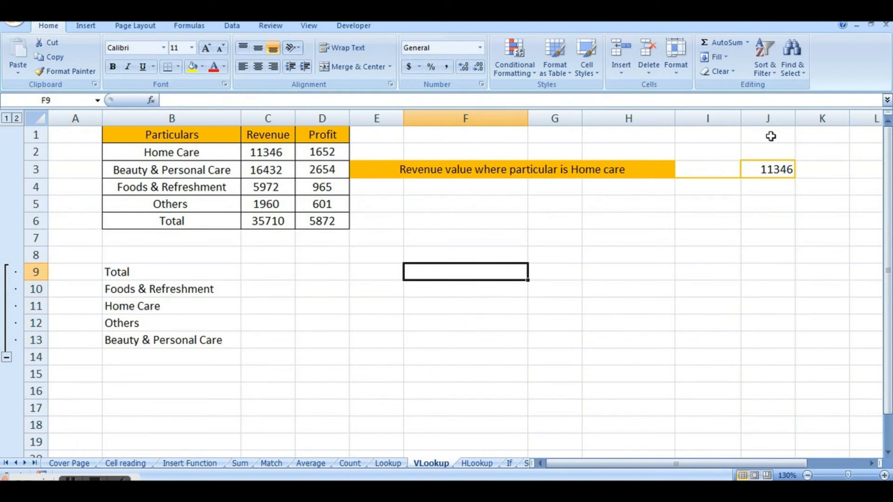
{"action": "left_click", "coordinate": [764, 169]}
{"action": "key", "text": "Delete"}
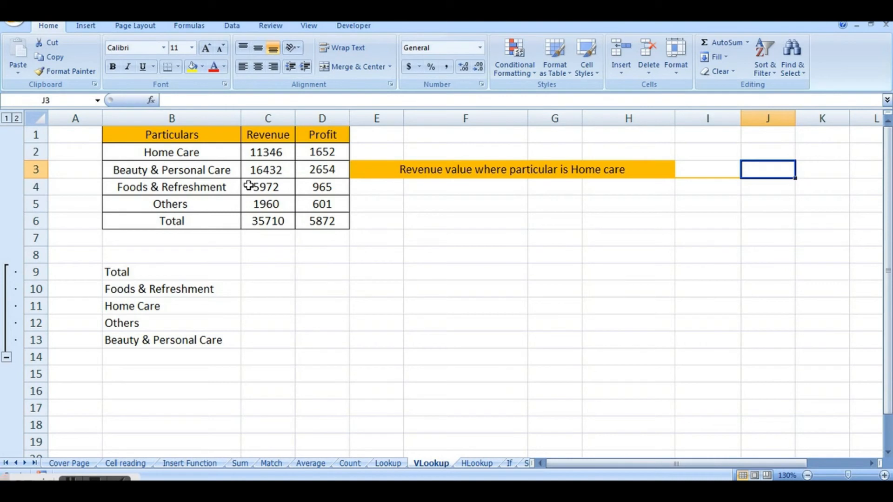
Examine the table's Particulars, Revenue and Profit columns and the answer cell J3.
{"action": "left_click", "coordinate": [221, 134]}
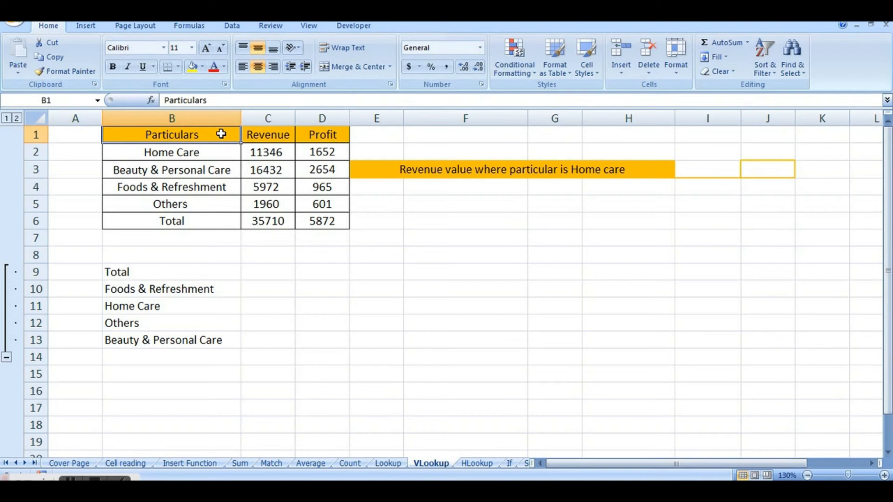
{"action": "left_click", "coordinate": [262, 134]}
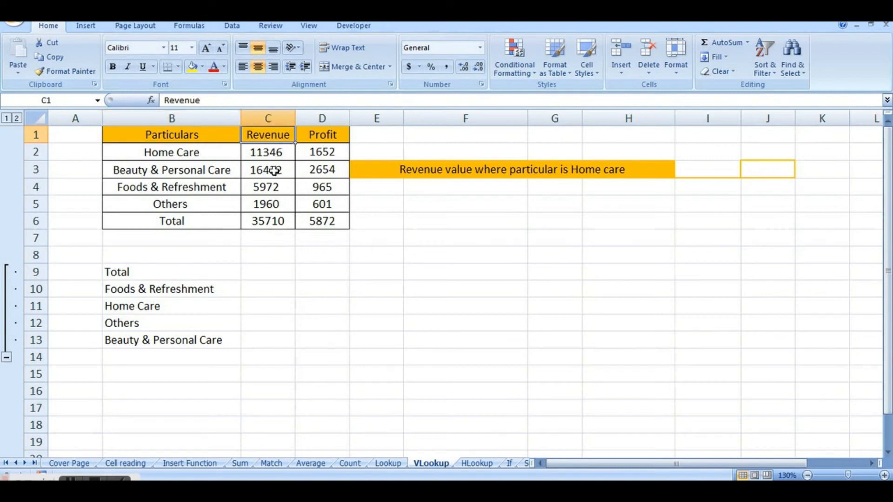
{"action": "left_click", "coordinate": [314, 119]}
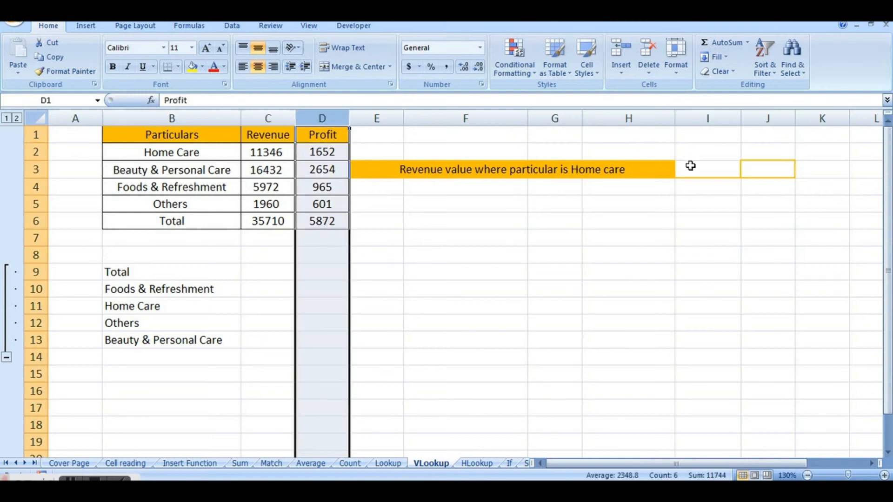
{"action": "left_click", "coordinate": [754, 169]}
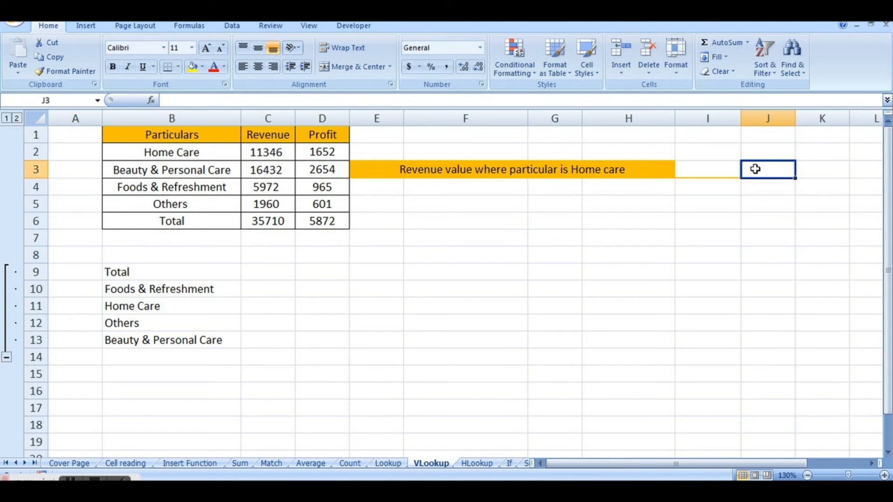
Enter the exact-match formula =VLOOKUP(B9,B1:D6,2,FALSE) in cell C9 to retrieve the revenue for Total.
{"action": "left_click", "coordinate": [282, 277]}
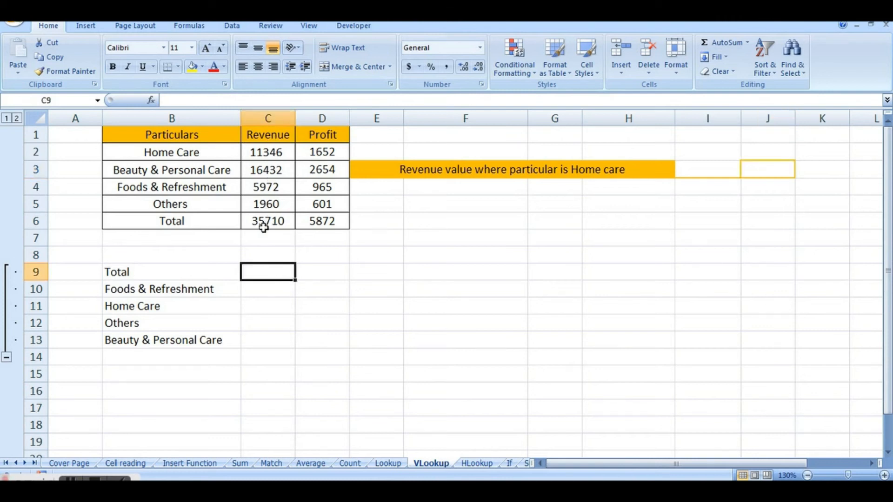
{"action": "type", "text": "="}
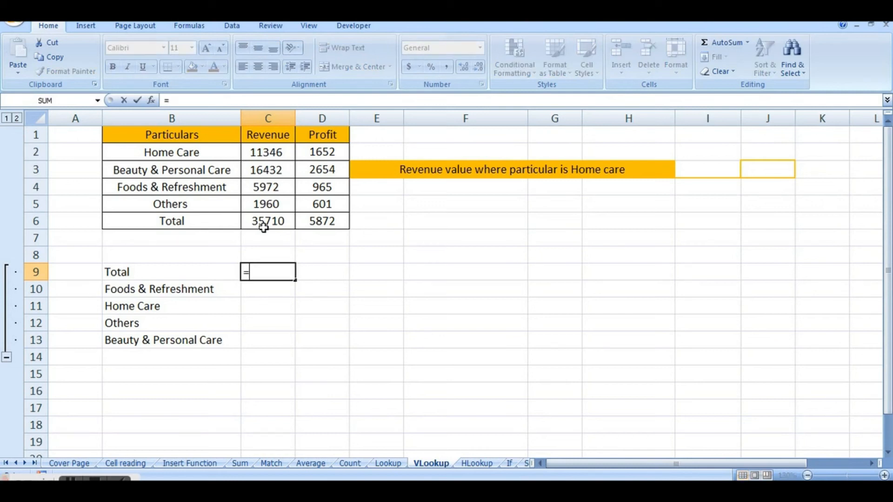
{"action": "type", "text": "Vloo"}
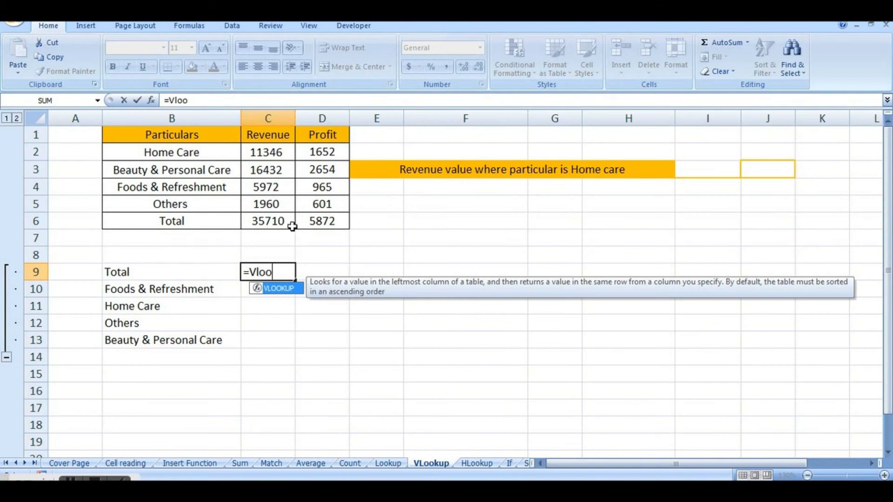
{"action": "double_click", "coordinate": [279, 289]}
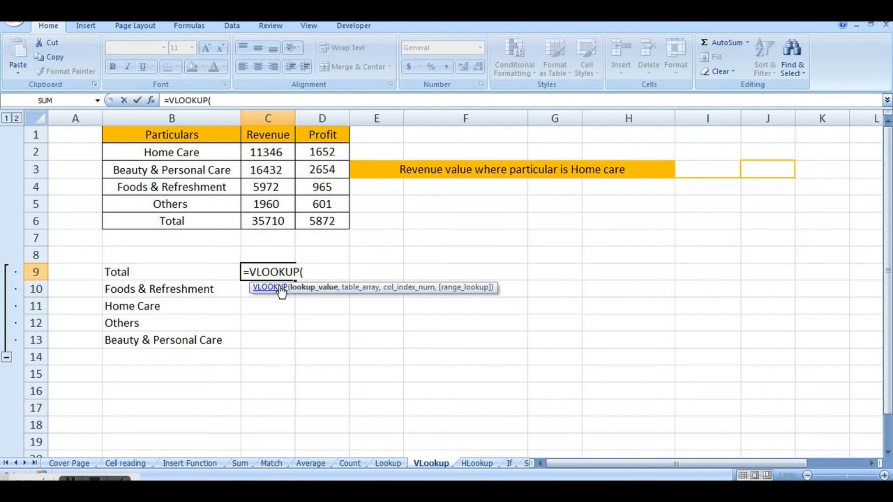
{"action": "left_click", "coordinate": [193, 273]}
{"action": "type", "text": ","}
{"action": "left_click_drag", "start_coordinate": [135, 131], "coordinate": [346, 226]}
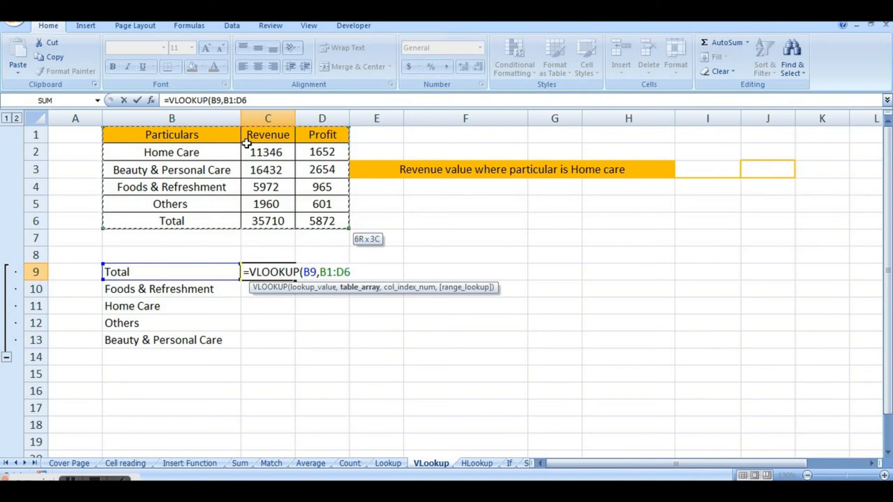
{"action": "type", "text": ","}
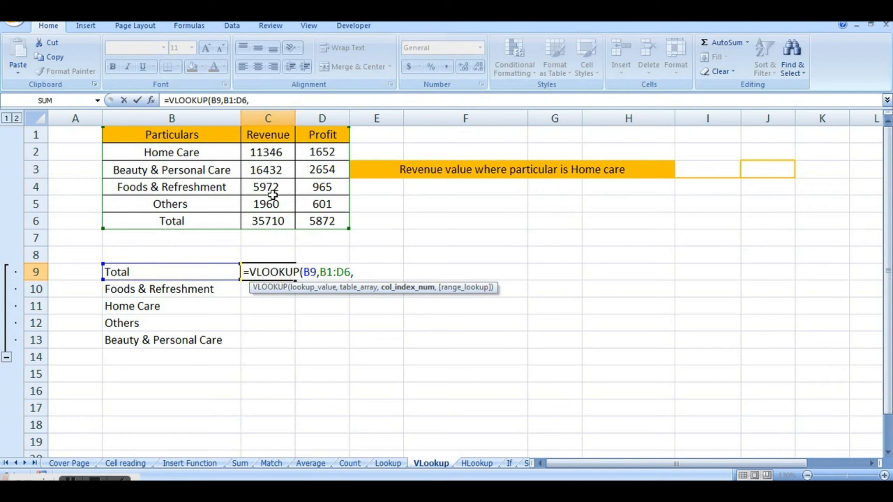
{"action": "type", "text": "2,"}
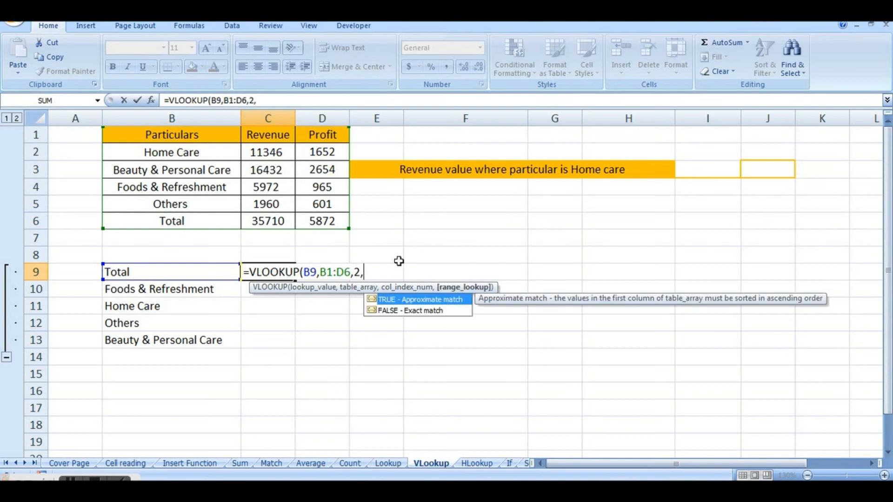
{"action": "double_click", "coordinate": [441, 311]}
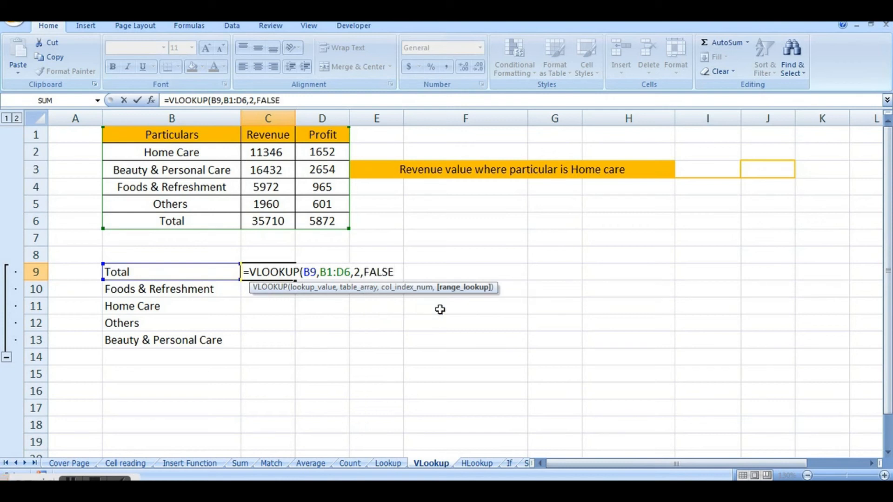
{"action": "type", "text": ")"}
{"action": "key", "text": "Return"}
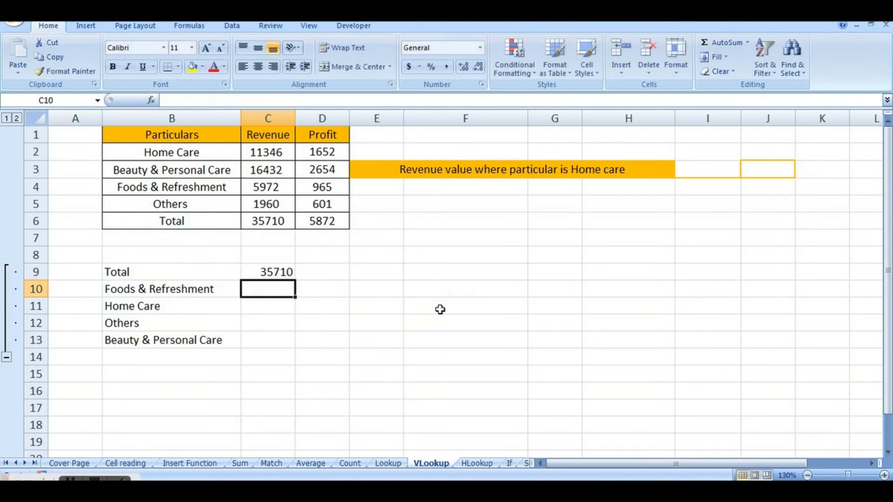
Compare the VLOOKUP formula in C9 and the order of labels in B9:B13 with the table's Particulars column.
{"action": "left_click", "coordinate": [266, 269]}
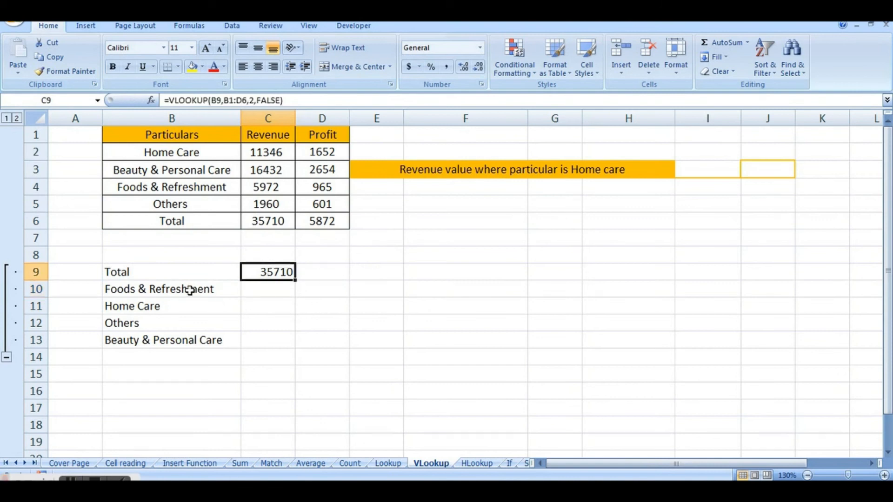
{"action": "left_click", "coordinate": [178, 279]}
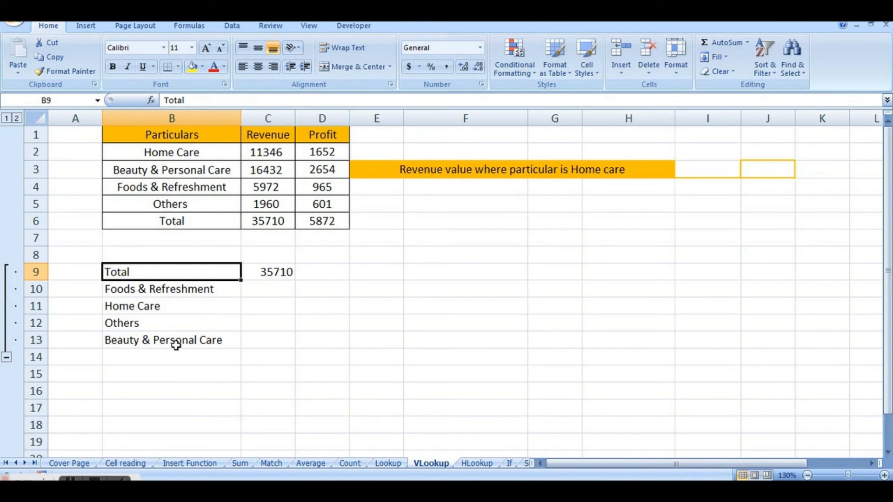
{"action": "left_click", "coordinate": [178, 154]}
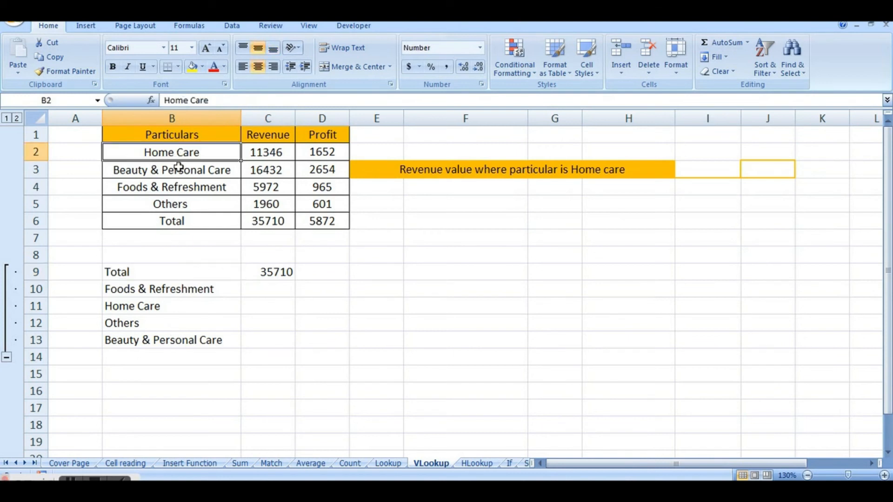
{"action": "left_click", "coordinate": [178, 169]}
{"action": "left_click", "coordinate": [180, 185]}
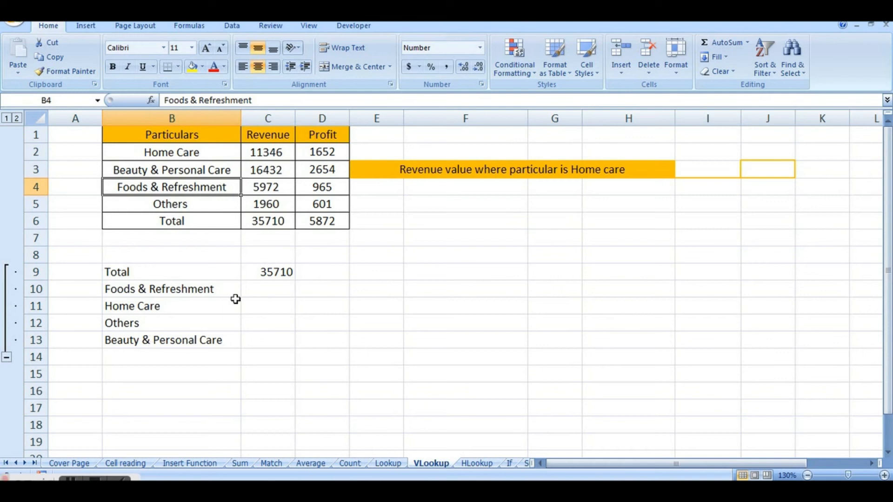
{"action": "left_click", "coordinate": [272, 273]}
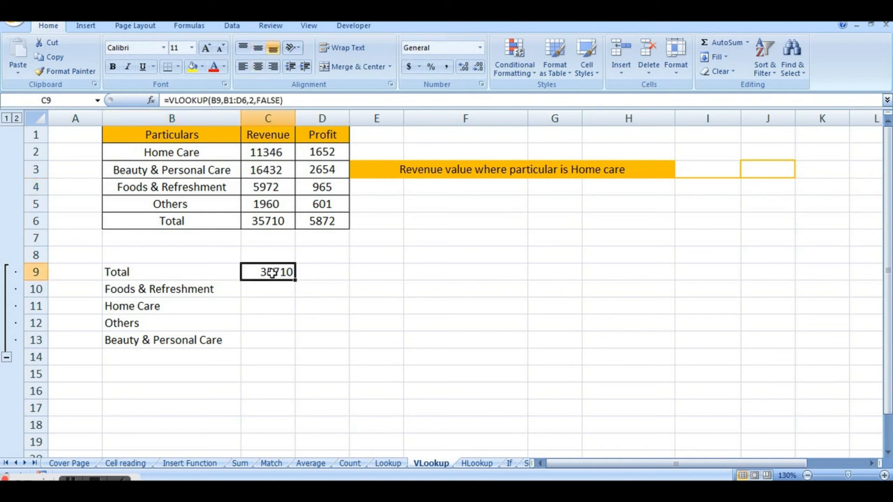
{"action": "left_click", "coordinate": [187, 288]}
{"action": "left_click", "coordinate": [180, 309]}
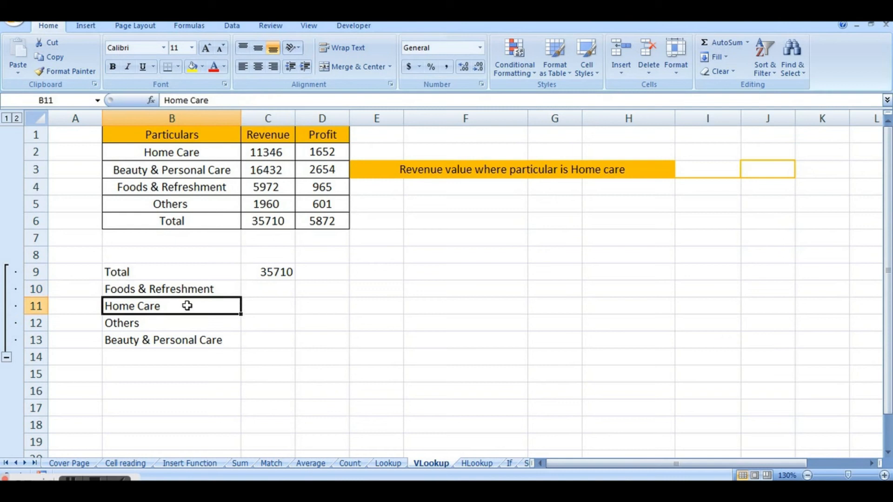
Make the table range in cell C9's VLOOKUP formula absolute as $B$1:$D$6.
{"action": "left_click", "coordinate": [269, 287]}
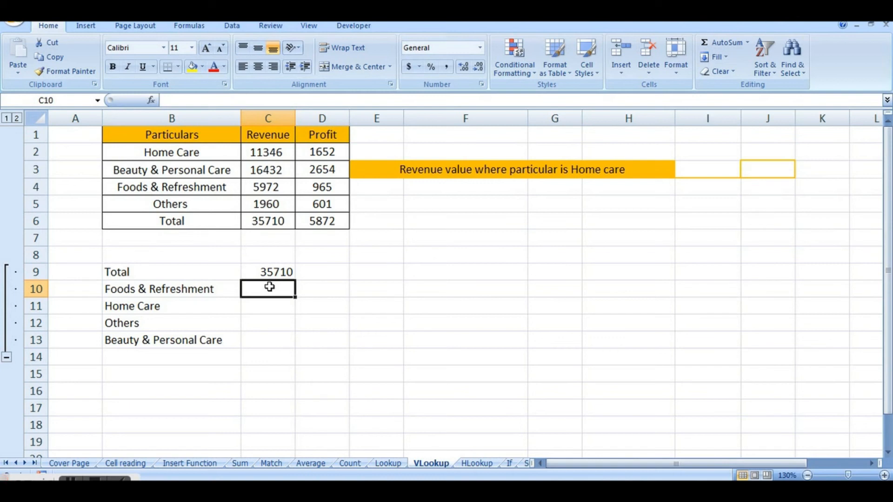
{"action": "left_click", "coordinate": [277, 269]}
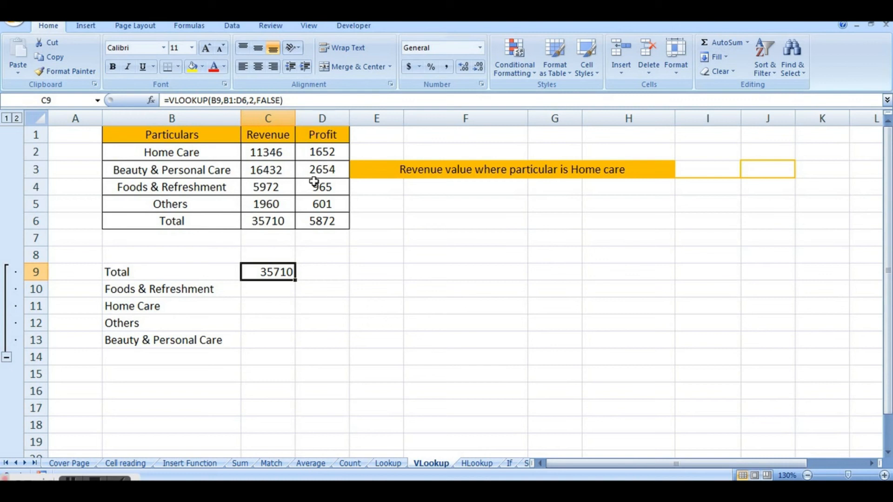
{"action": "left_click", "coordinate": [230, 100]}
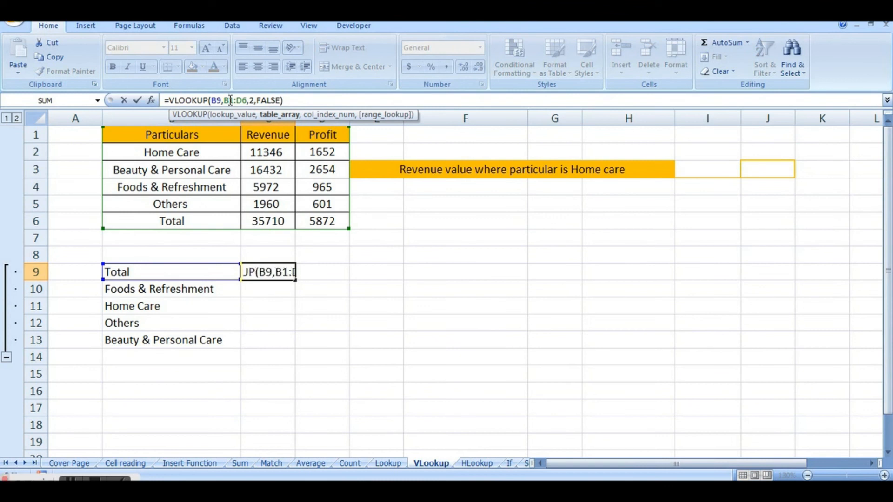
{"action": "key", "text": "Tab"}
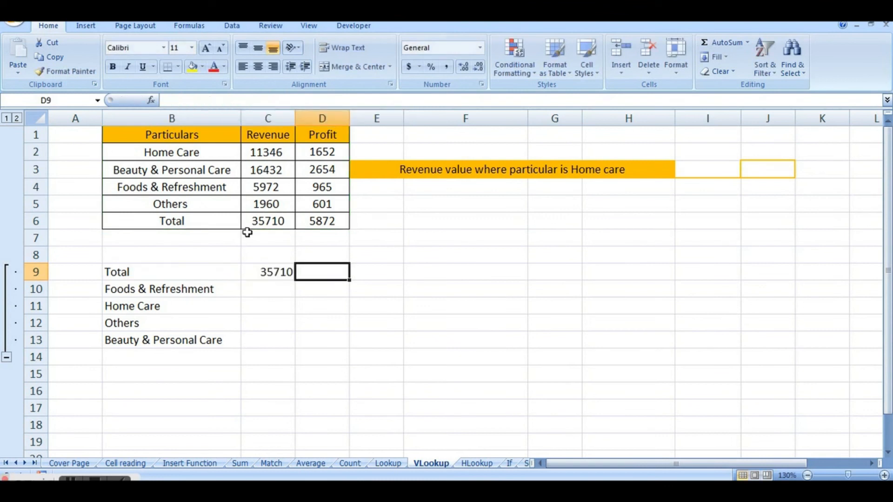
{"action": "left_click", "coordinate": [264, 272]}
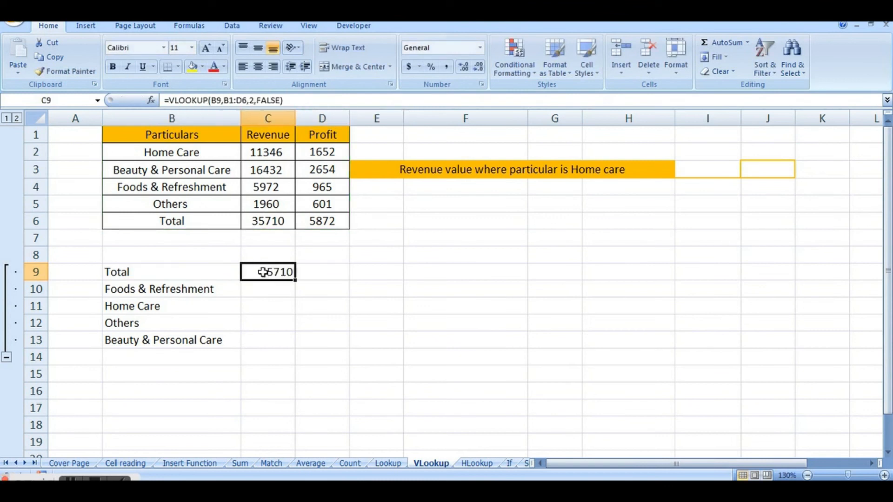
{"action": "left_click", "coordinate": [231, 100]}
{"action": "key", "text": "F4"}
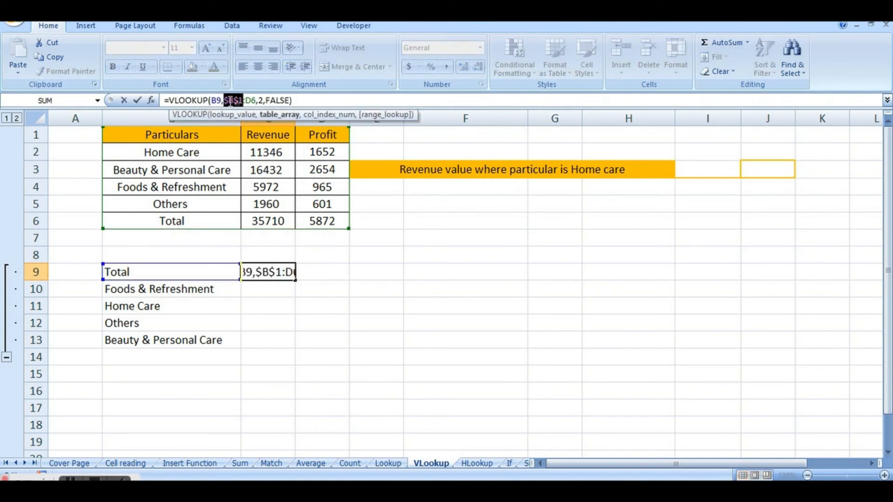
{"action": "left_click", "coordinate": [251, 100]}
{"action": "key", "text": "F4"}
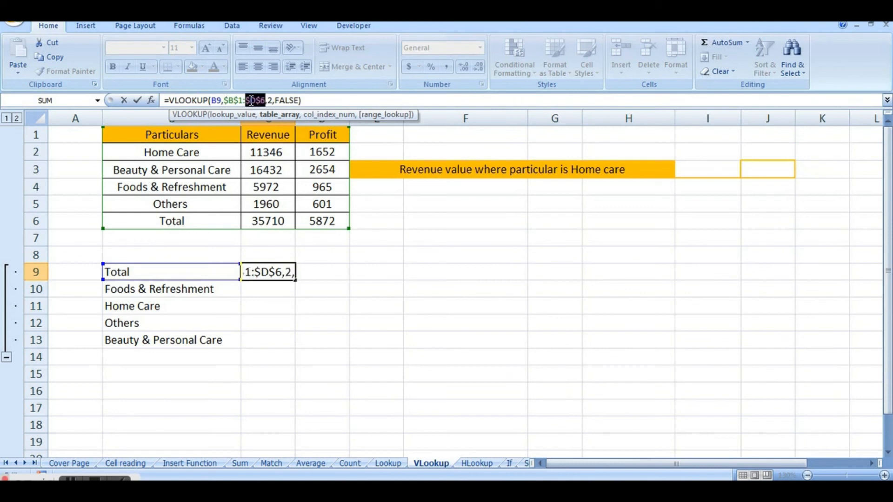
{"action": "key", "text": "Return"}
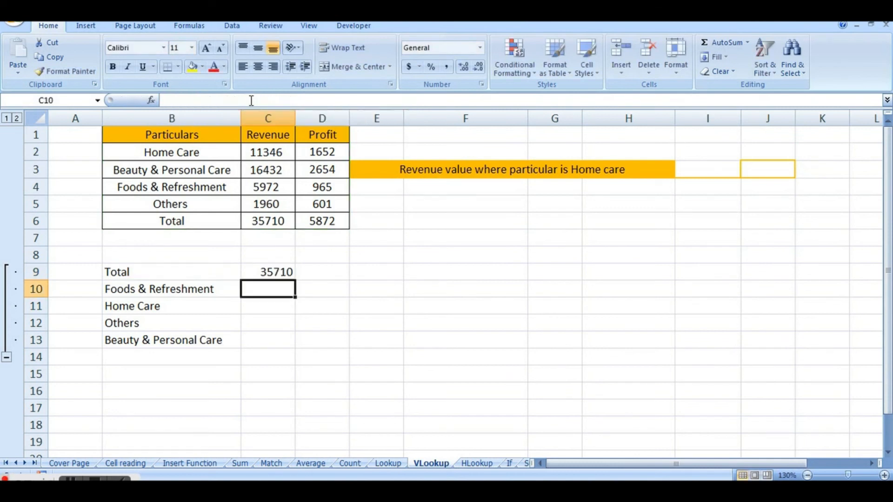
Fill the VLOOKUP formula from C9 down through C13 for the remaining categories.
{"action": "left_click", "coordinate": [276, 274]}
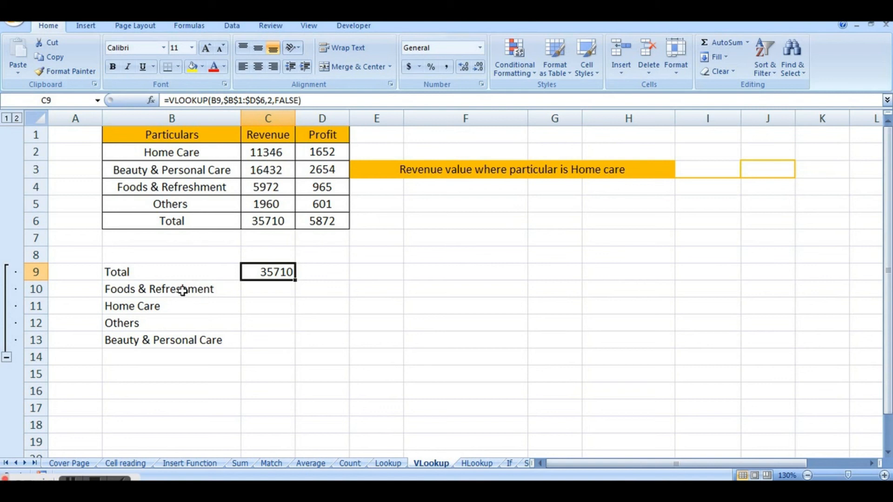
{"action": "left_click", "coordinate": [270, 290]}
{"action": "left_click", "coordinate": [270, 274]}
{"action": "left_click_drag", "start_coordinate": [294, 289], "coordinate": [296, 348]}
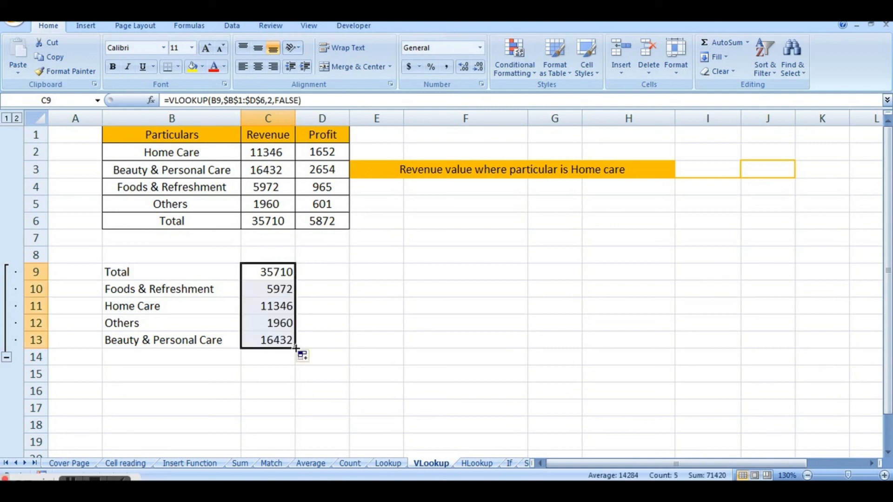
Compare the filled revenue results for Foods & Refreshment, Others and Beauty & Personal Care with the source table's Revenue column.
{"action": "left_click", "coordinate": [334, 310]}
{"action": "left_click", "coordinate": [266, 288]}
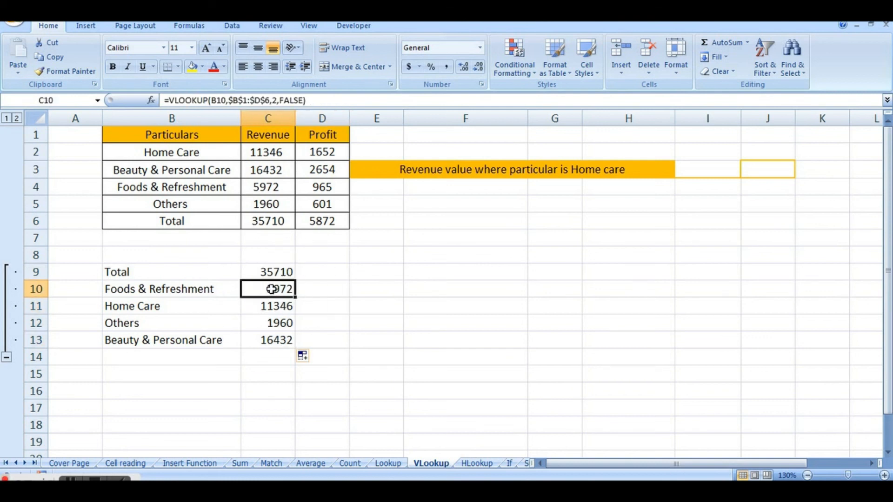
{"action": "left_click", "coordinate": [274, 192]}
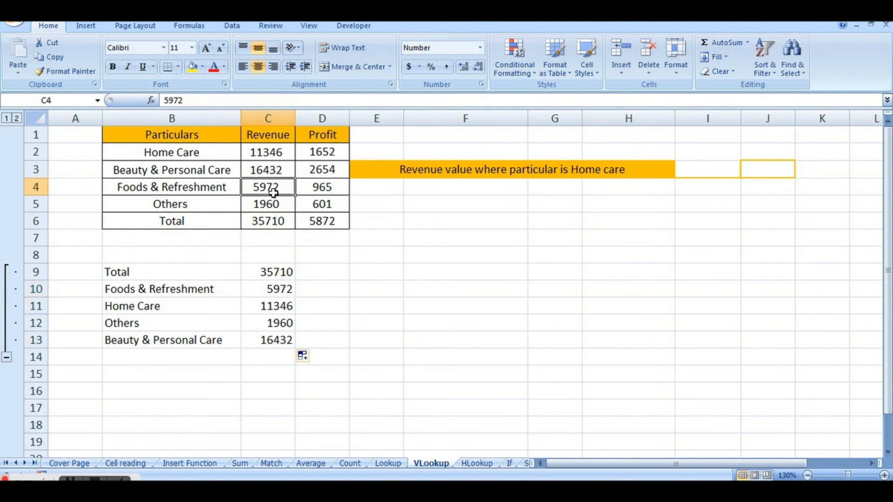
{"action": "left_click", "coordinate": [275, 323]}
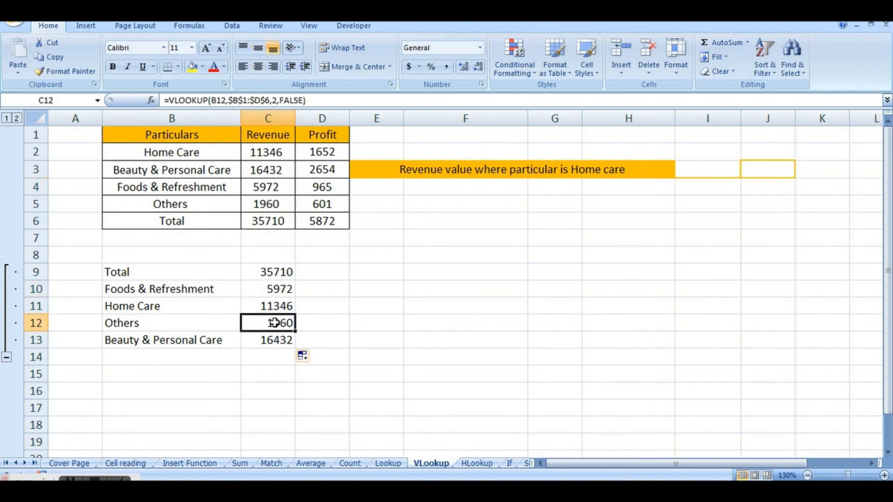
{"action": "left_click", "coordinate": [275, 204]}
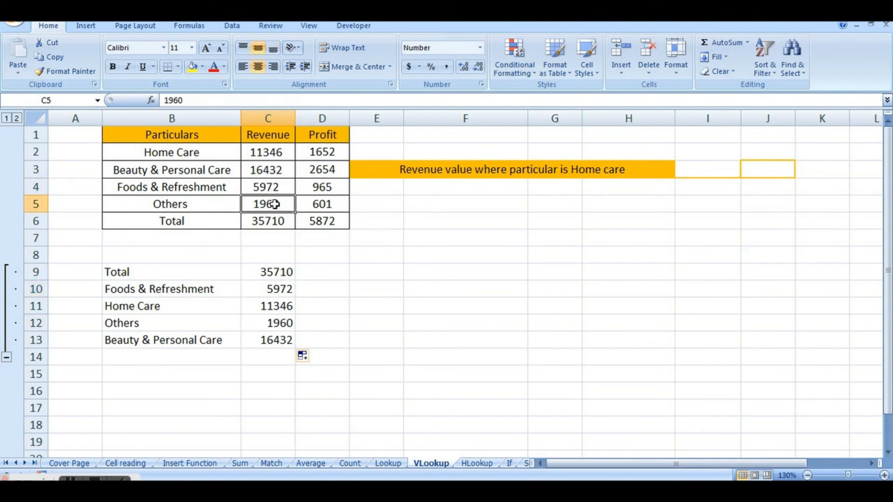
{"action": "left_click", "coordinate": [278, 338]}
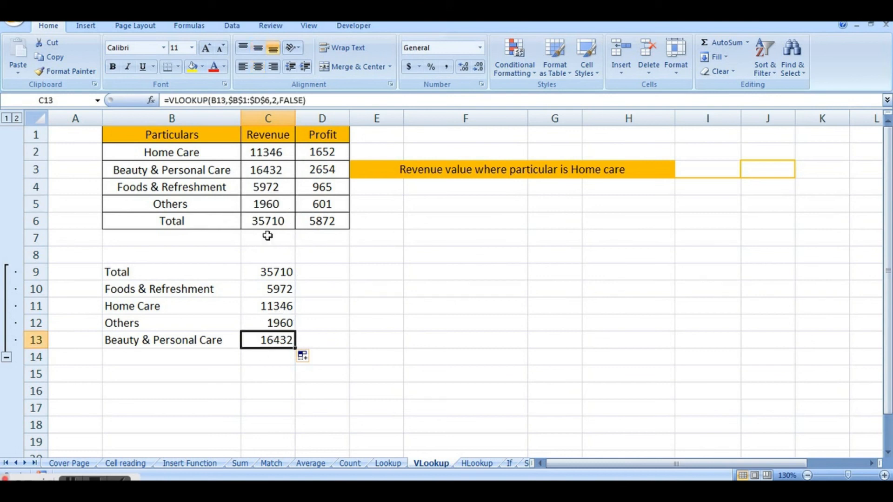
{"action": "left_click", "coordinate": [268, 171]}
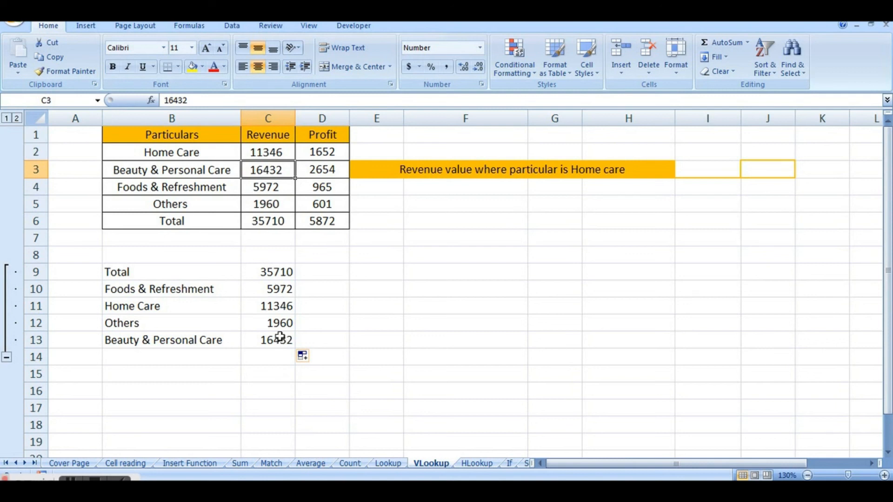
{"action": "left_click", "coordinate": [220, 345]}
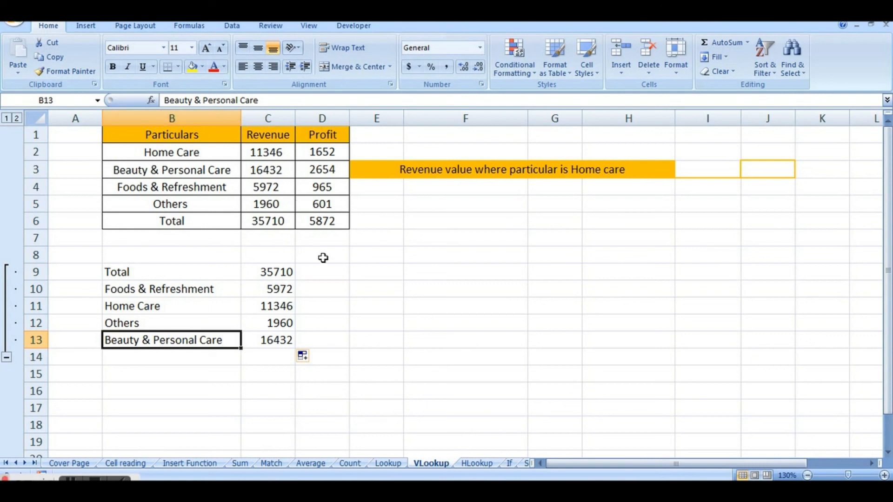
On the HLookup sheet, examine how the Particulars, Revenue and Profit data are laid out in rows 9 to 11.
{"action": "left_click", "coordinate": [477, 464]}
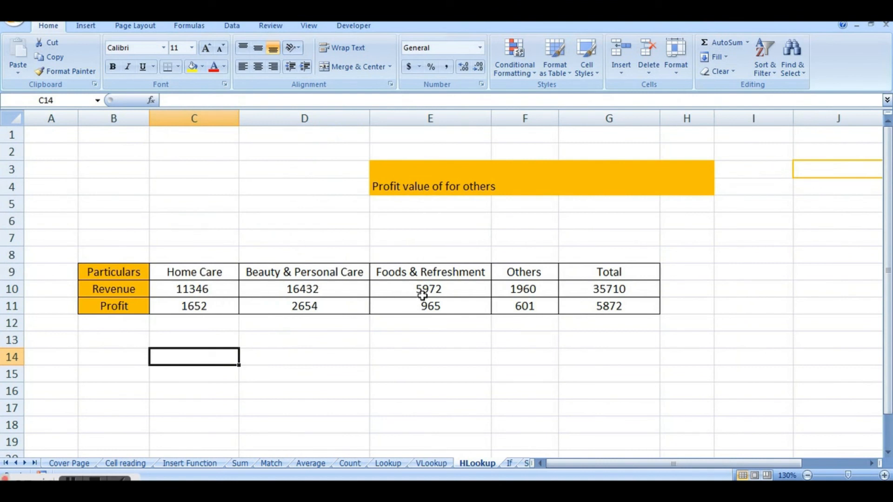
{"action": "left_click", "coordinate": [123, 274]}
{"action": "left_click", "coordinate": [110, 289]}
{"action": "left_click", "coordinate": [109, 305]}
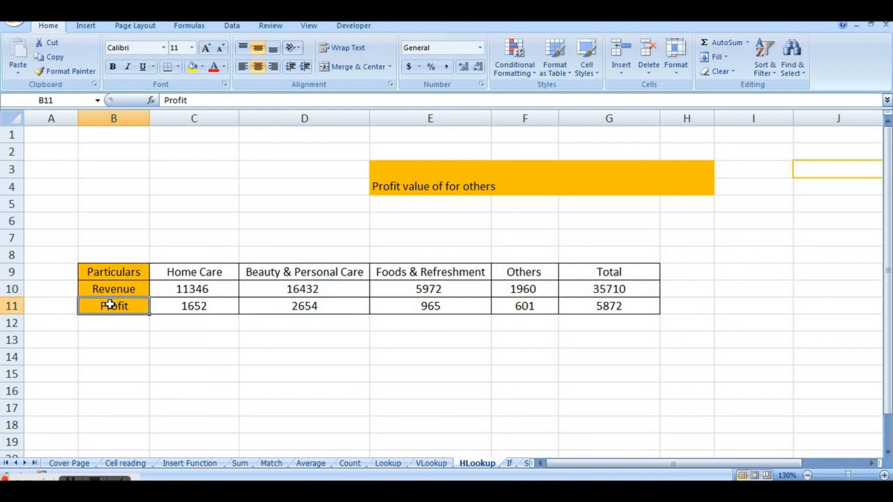
{"action": "left_click", "coordinate": [10, 272]}
{"action": "left_click", "coordinate": [12, 289]}
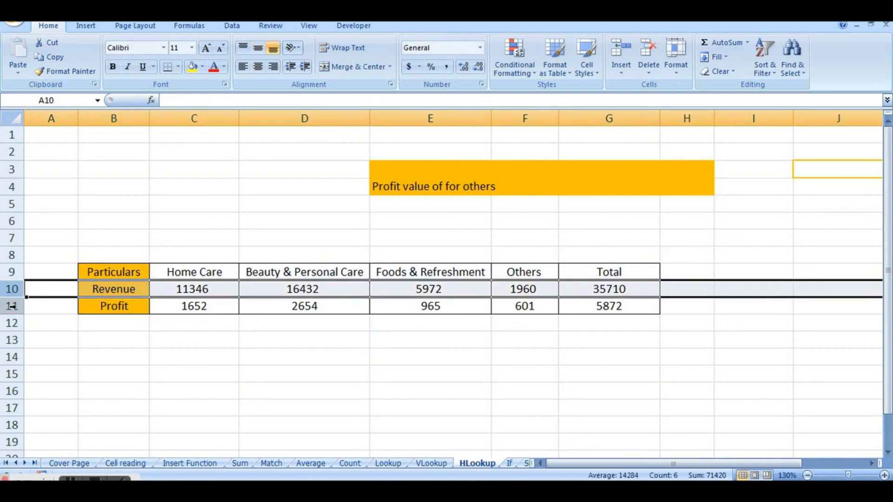
{"action": "left_click", "coordinate": [12, 307]}
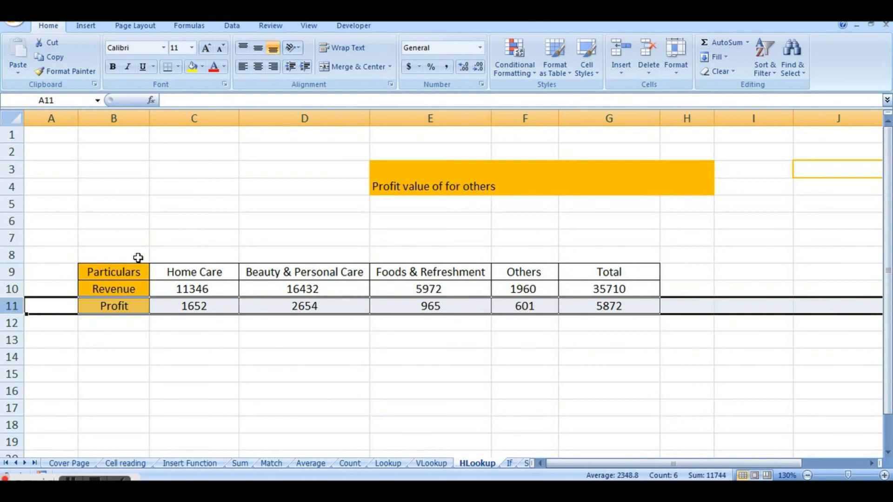
{"action": "left_click", "coordinate": [129, 269]}
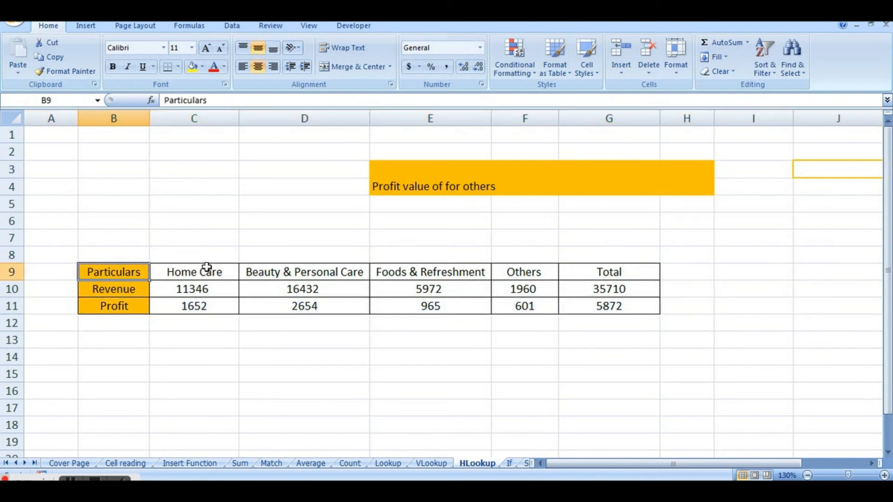
{"action": "left_click", "coordinate": [115, 290]}
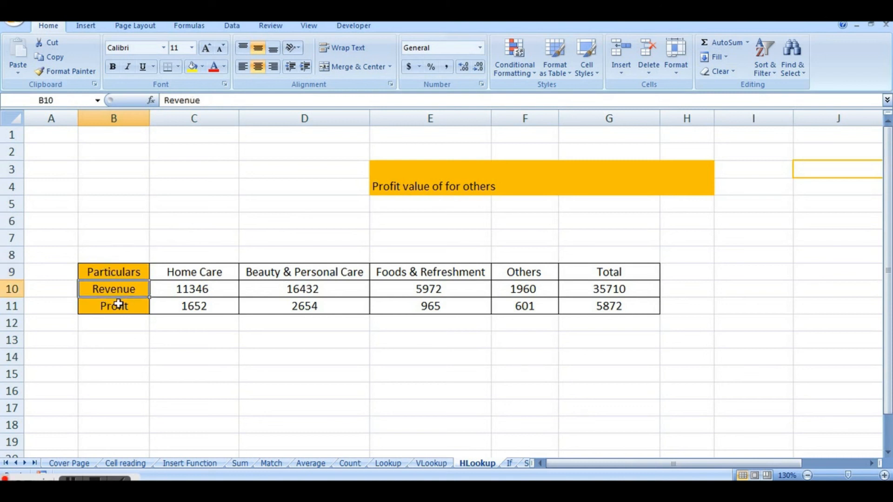
{"action": "left_click", "coordinate": [118, 305]}
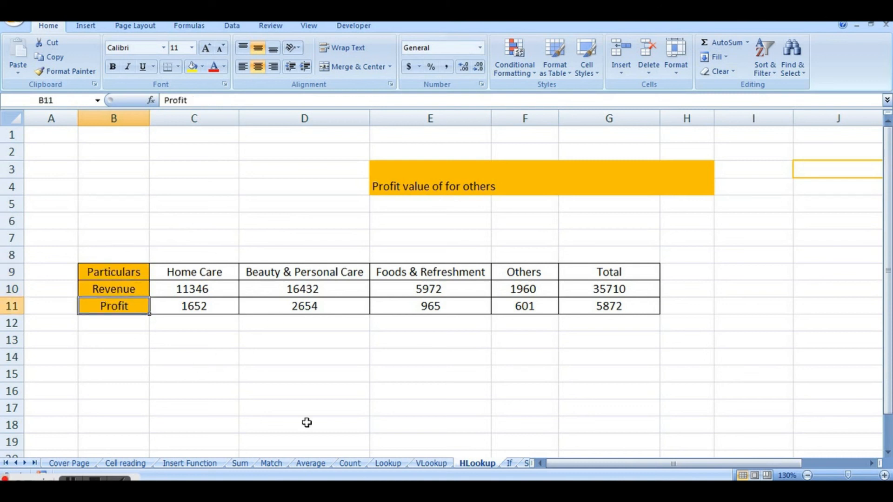
On the VLookup sheet, begin an HLOOKUP formula in cell D9 with B9 as the lookup value.
{"action": "left_click", "coordinate": [434, 462]}
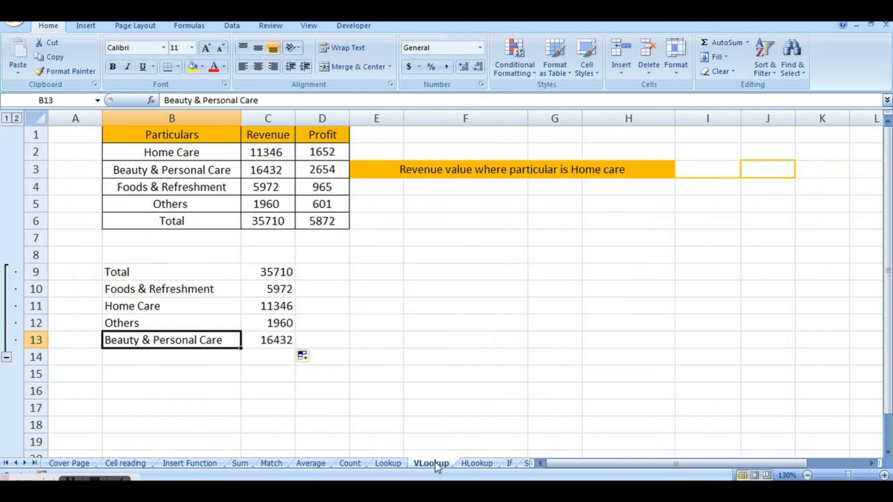
{"action": "left_click", "coordinate": [286, 273]}
{"action": "left_click", "coordinate": [319, 272]}
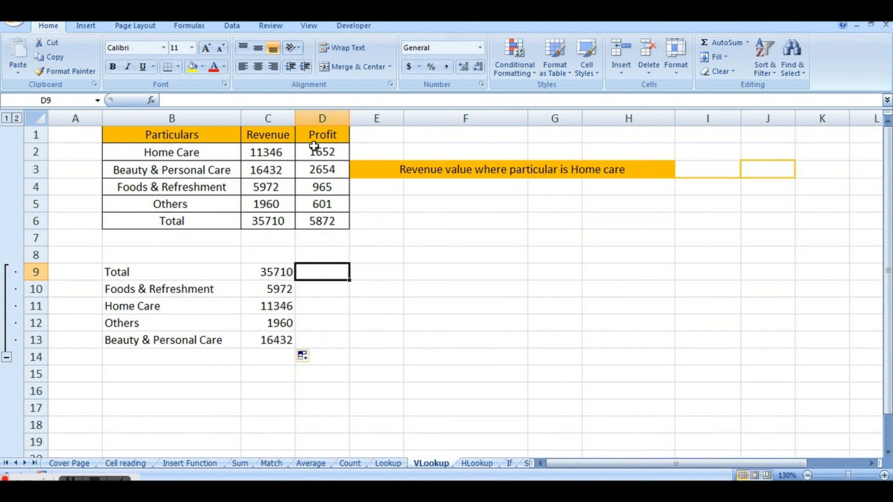
{"action": "left_click", "coordinate": [483, 464]}
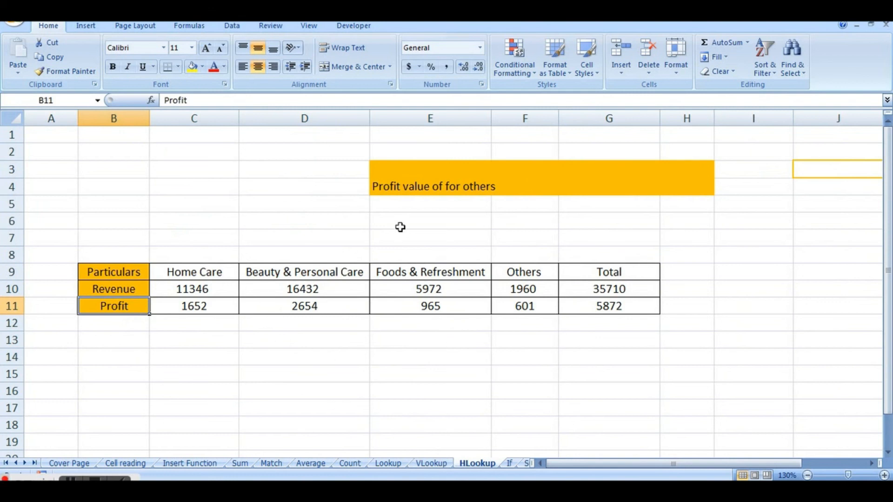
{"action": "left_click", "coordinate": [428, 463]}
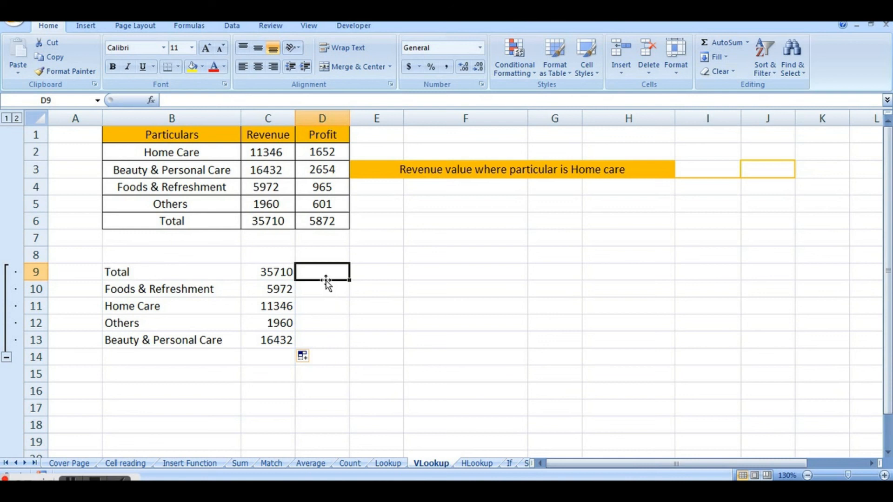
{"action": "type", "text": "="}
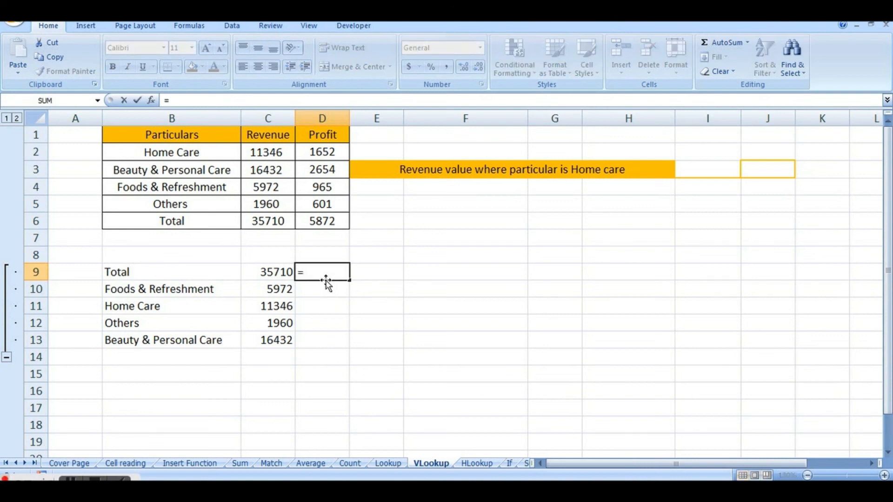
{"action": "type", "text": "Hloo"}
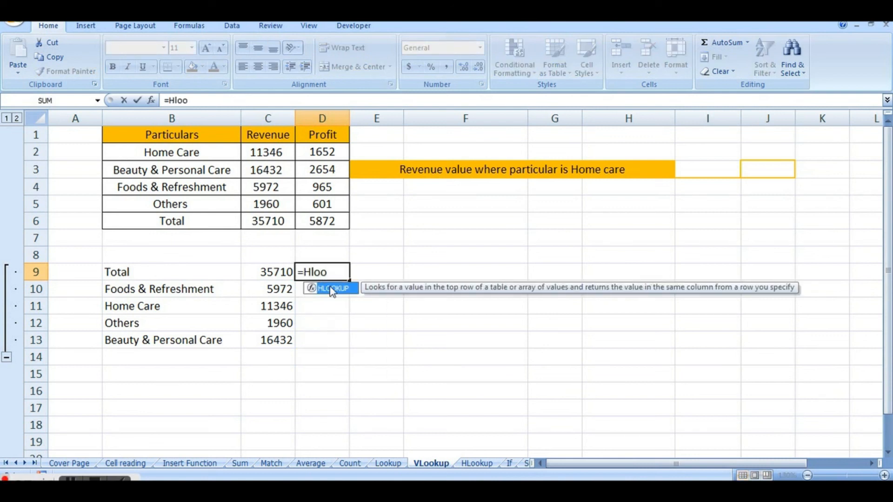
{"action": "double_click", "coordinate": [332, 289]}
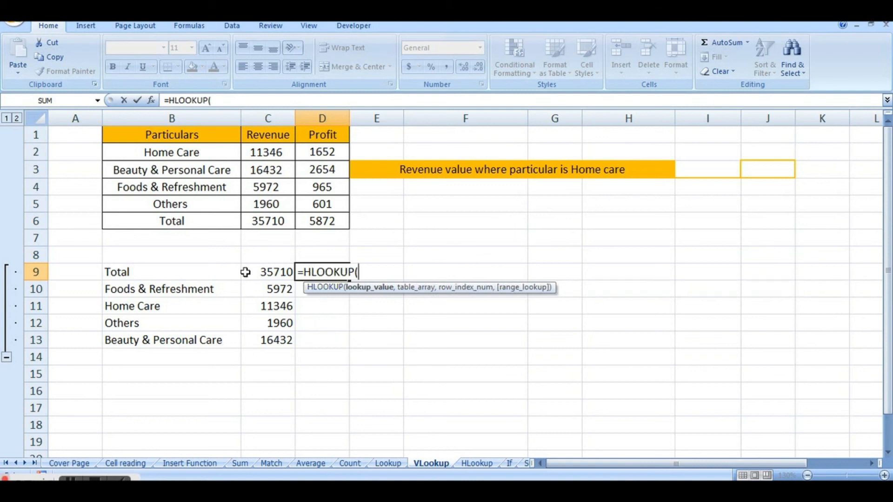
{"action": "left_click", "coordinate": [212, 274]}
{"action": "type", "text": ","}
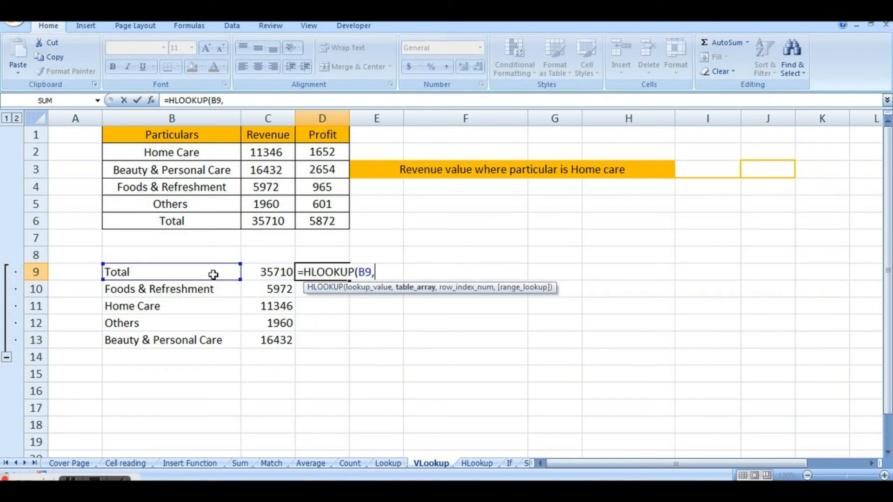
Set the HLOOKUP formula's table array to the range B9:G11 on the HLookup sheet.
{"action": "left_click", "coordinate": [471, 462]}
{"action": "left_click", "coordinate": [117, 271]}
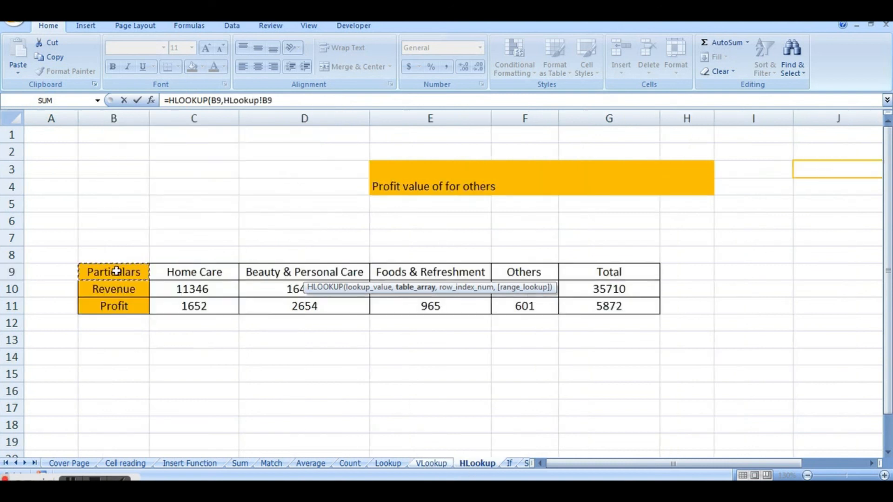
{"action": "key", "text": "shift+Right"}
{"action": "key", "text": "shift+Right"}
{"action": "key", "text": "shift+Right"}
{"action": "key", "text": "shift+Right"}
{"action": "key", "text": "shift+Right"}
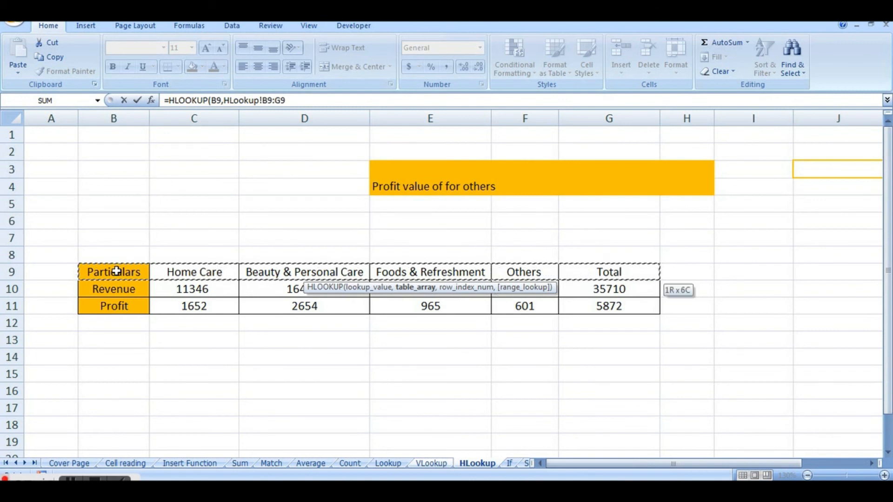
{"action": "key", "text": "shift+Down"}
{"action": "key", "text": "shift+Down"}
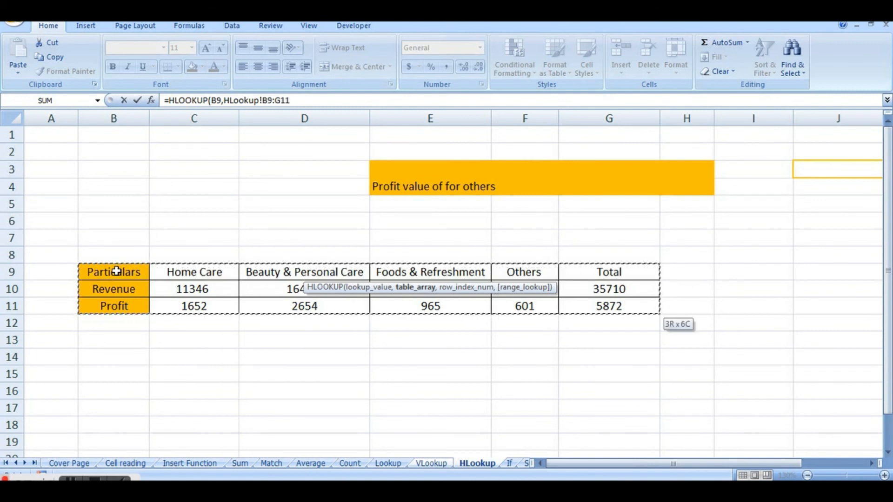
Complete the HLOOKUP formula in D9 with row index number 3 and FALSE for an exact match.
{"action": "type", "text": ",3"}
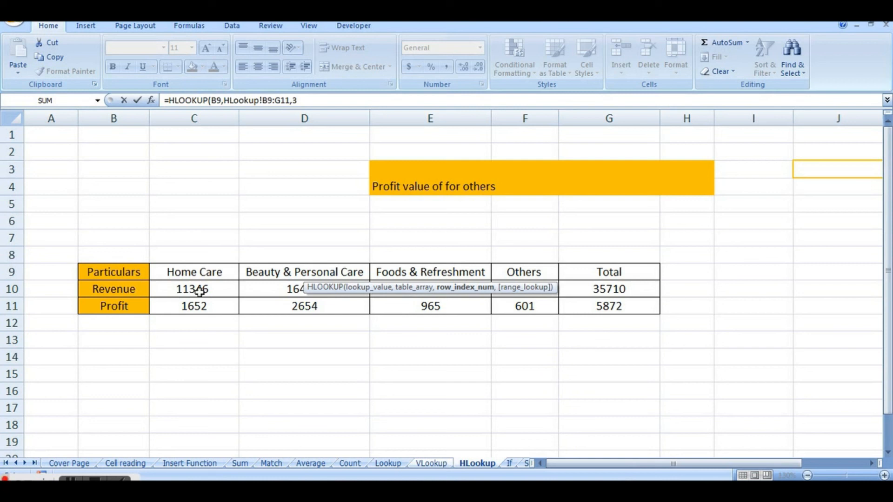
{"action": "type", "text": ","}
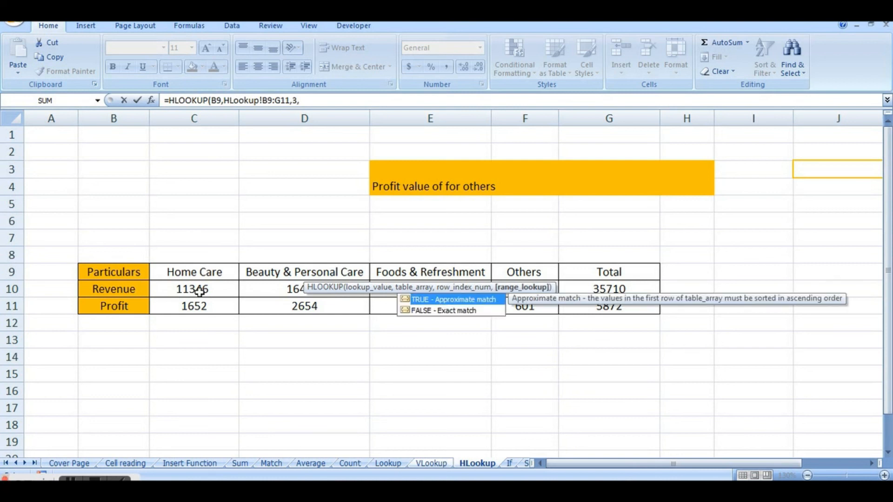
{"action": "double_click", "coordinate": [451, 310]}
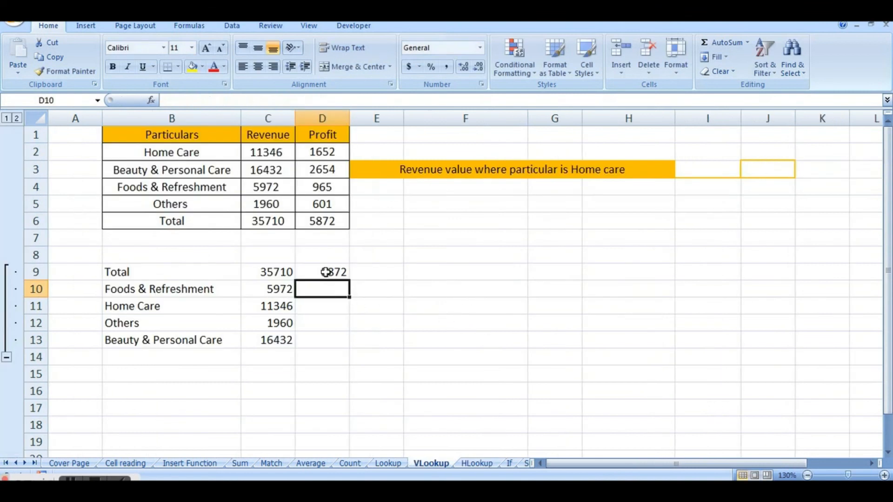
{"action": "left_click", "coordinate": [326, 272]}
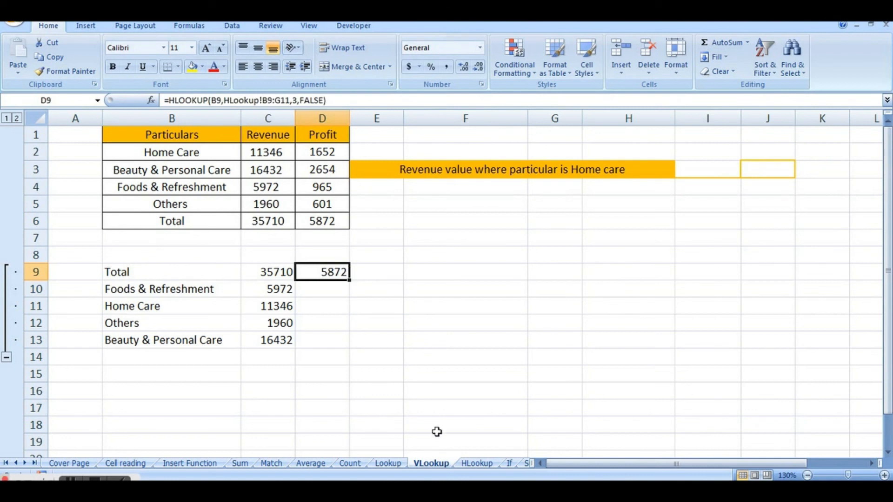
Compare the profit result in D9 with the Total column's Profit cell on the HLookup sheet.
{"action": "left_click", "coordinate": [473, 464]}
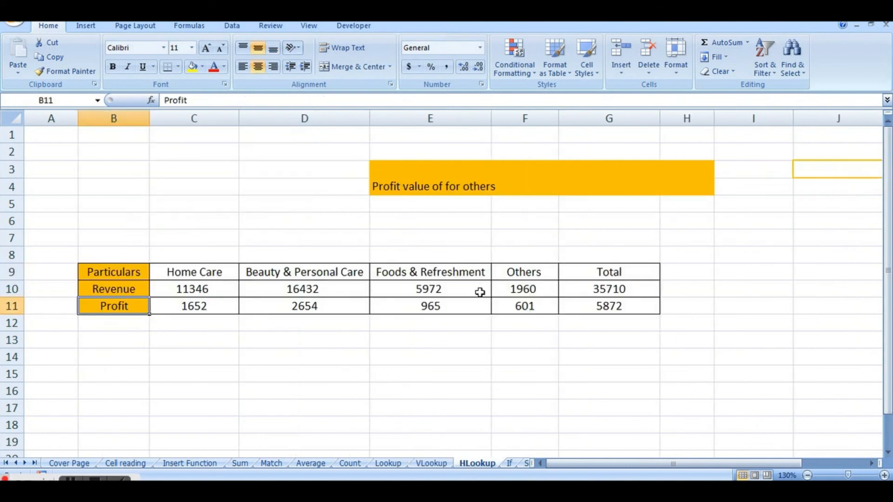
{"action": "left_click", "coordinate": [612, 307]}
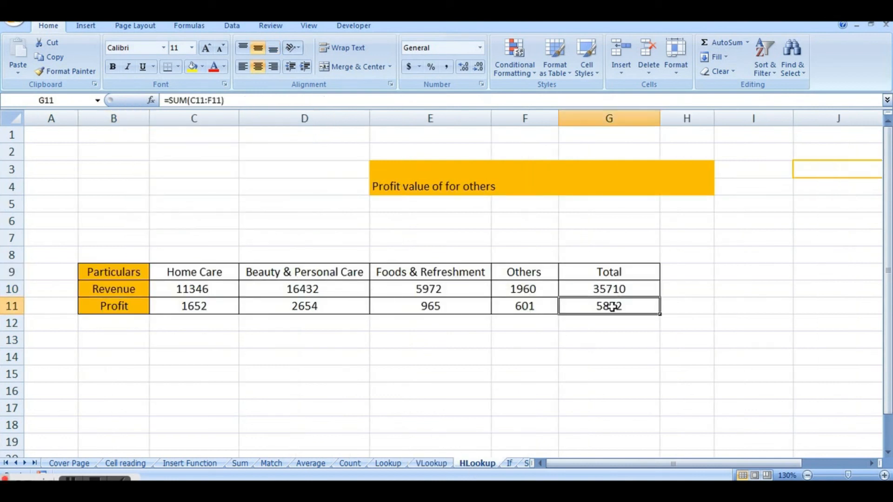
{"action": "left_click", "coordinate": [431, 464]}
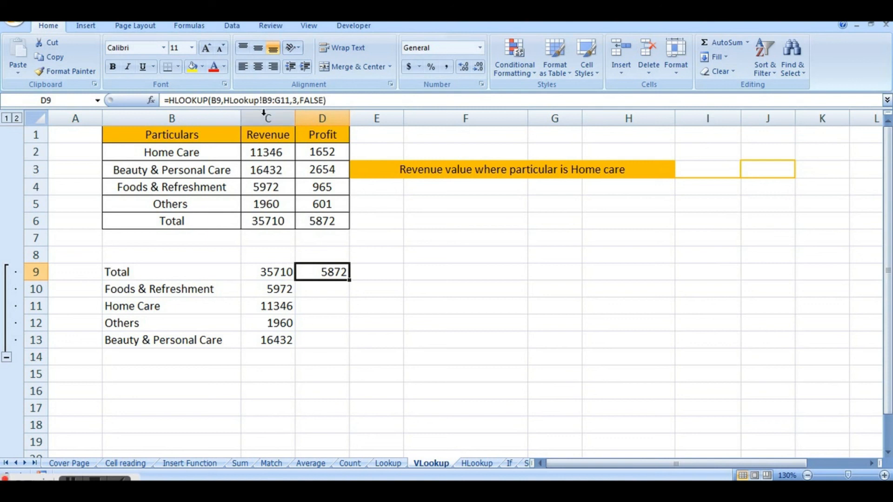
Make the table array in D9's HLOOKUP formula absolute as $B$9:$G$11.
{"action": "left_click", "coordinate": [269, 100]}
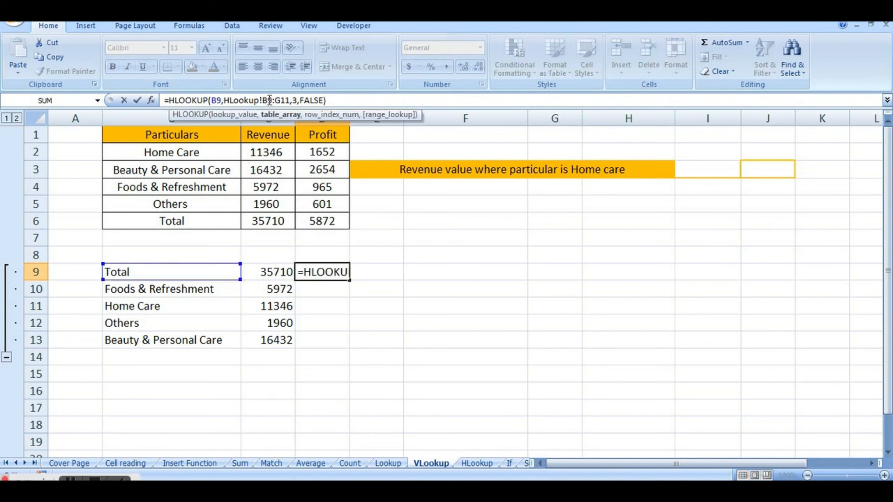
{"action": "key", "text": "F4"}
{"action": "left_click", "coordinate": [290, 100]}
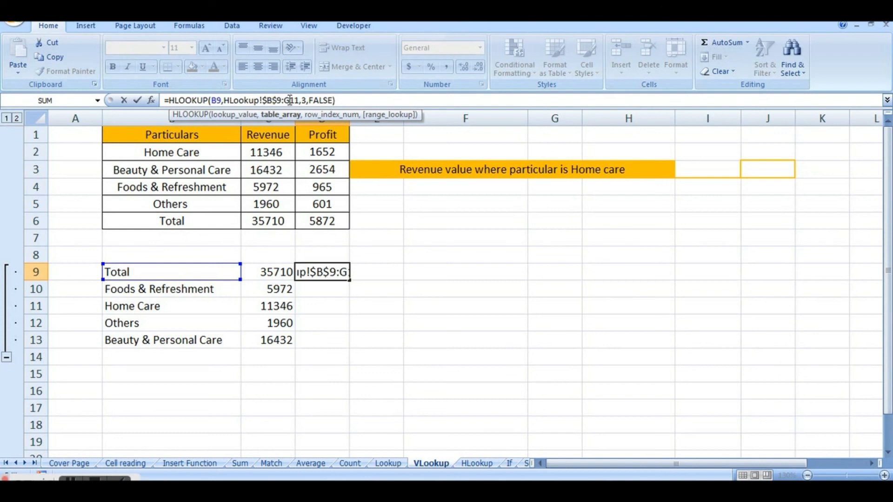
{"action": "key", "text": "F4"}
{"action": "key", "text": "Return"}
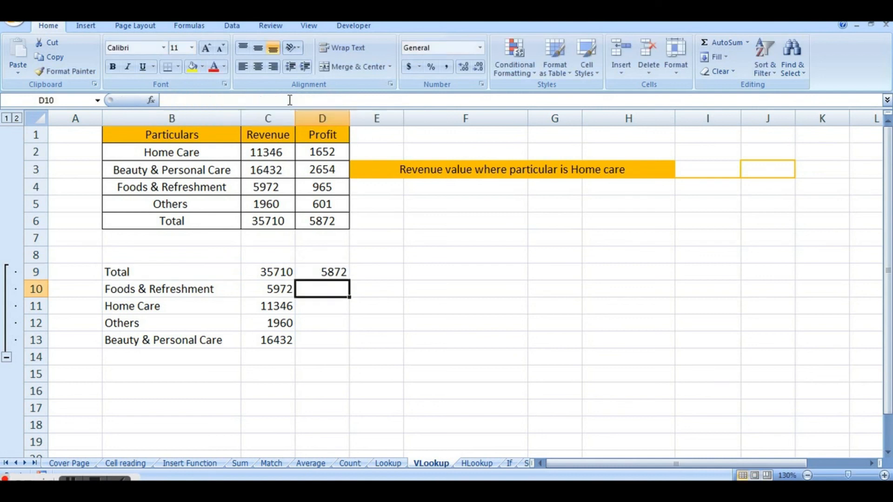
Fill the HLOOKUP formula from D9 down through D13 for the remaining categories.
{"action": "left_click", "coordinate": [331, 269]}
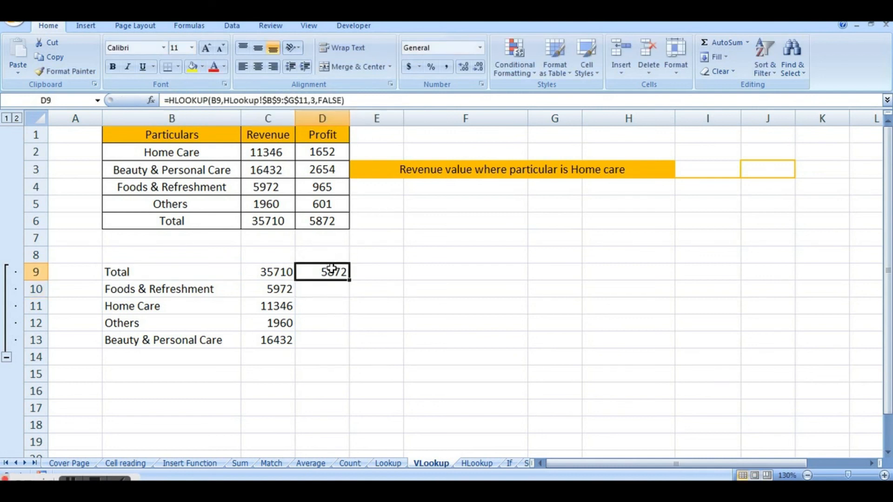
{"action": "left_click_drag", "start_coordinate": [351, 280], "coordinate": [349, 350]}
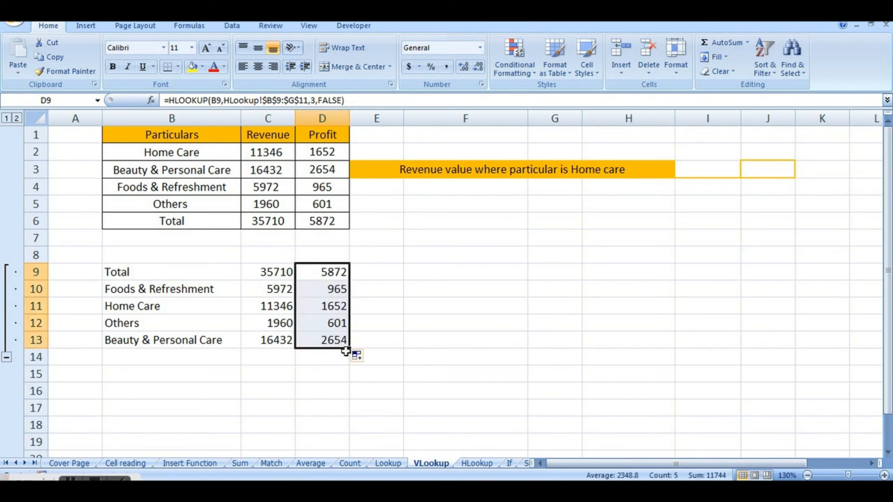
{"action": "left_click", "coordinate": [438, 291]}
Check the Beauty & Personal Care profit in D13 against the HLookup sheet, and review the category names in B9:B13.
{"action": "left_click", "coordinate": [326, 342]}
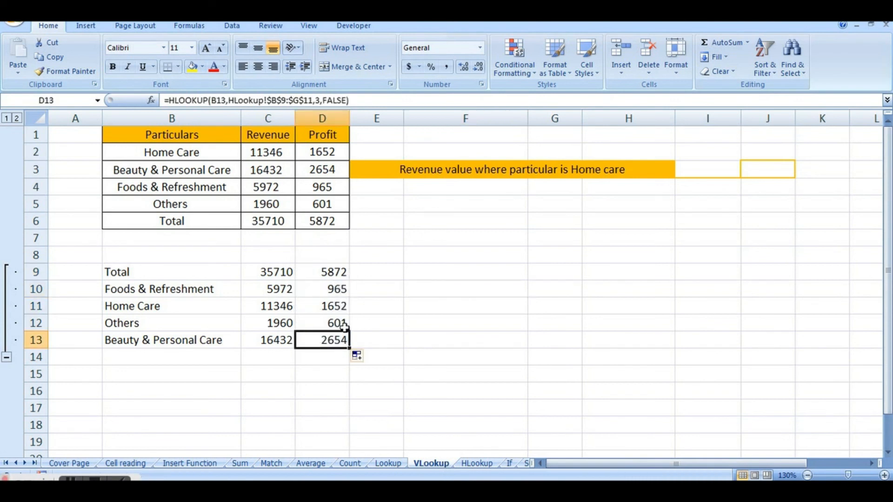
{"action": "left_click", "coordinate": [223, 343]}
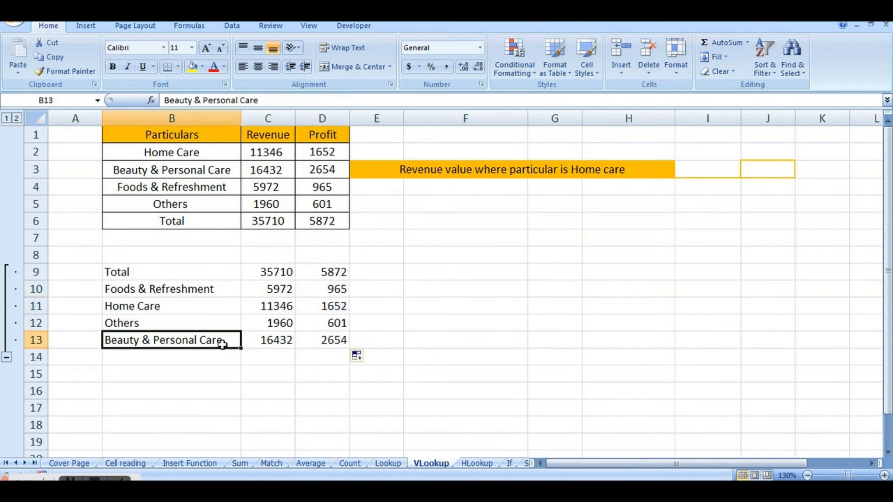
{"action": "left_click", "coordinate": [313, 341]}
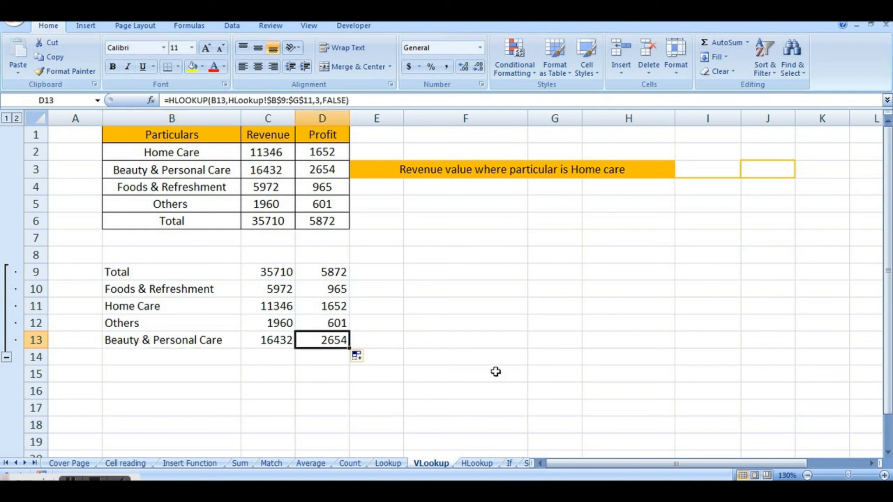
{"action": "left_click", "coordinate": [482, 464]}
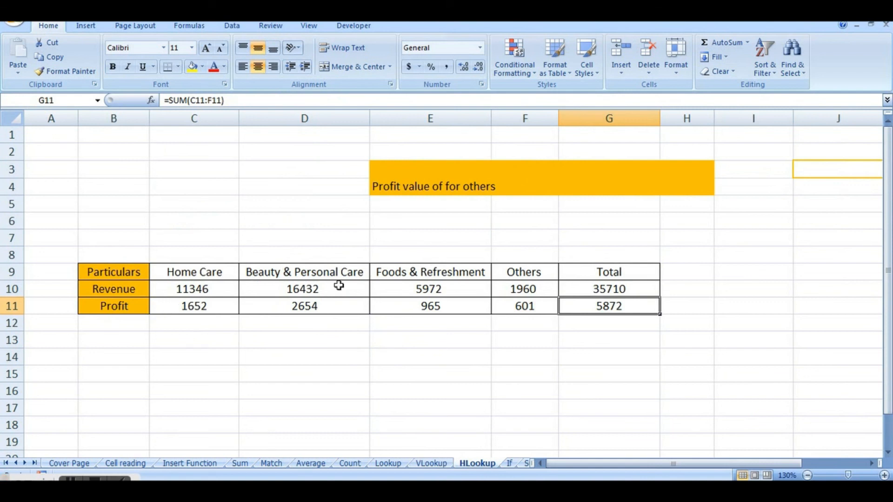
{"action": "left_click", "coordinate": [314, 307]}
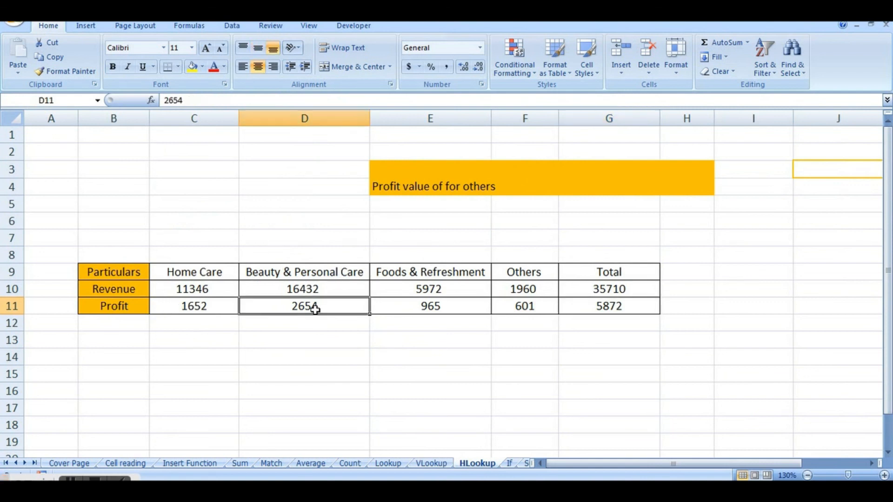
{"action": "left_click", "coordinate": [440, 463]}
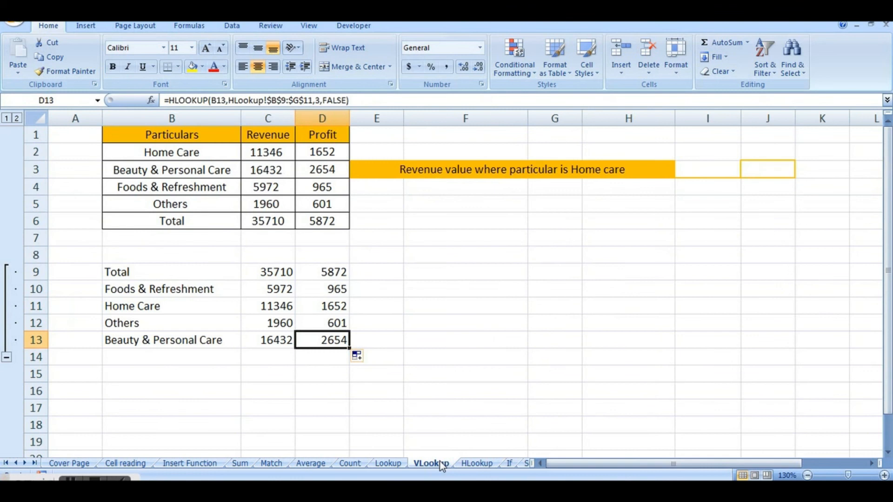
{"action": "left_click_drag", "start_coordinate": [178, 268], "coordinate": [176, 347]}
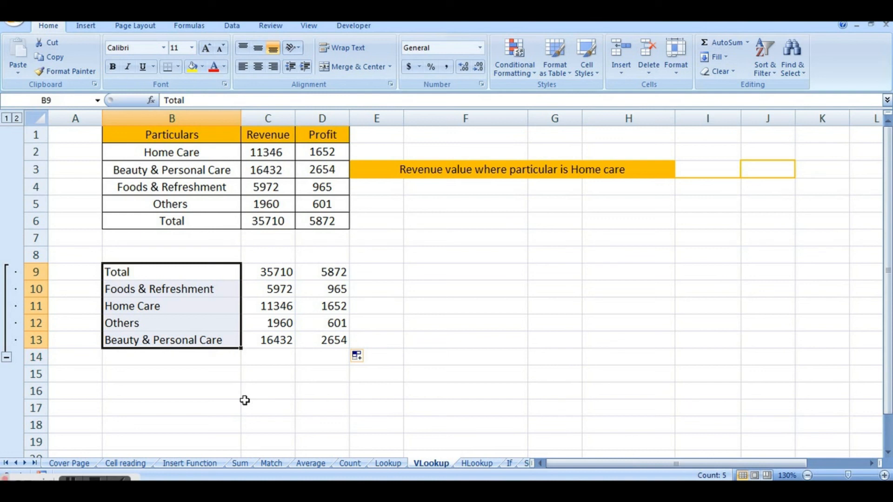
{"action": "left_click", "coordinate": [299, 384]}
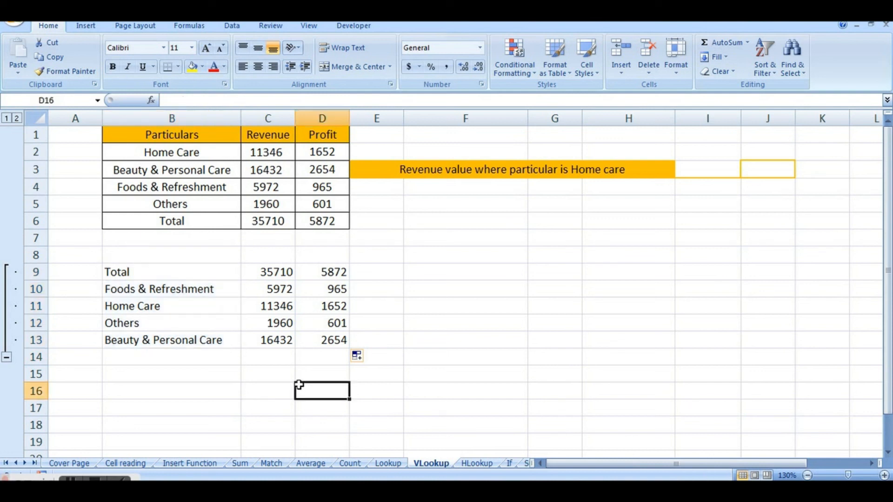